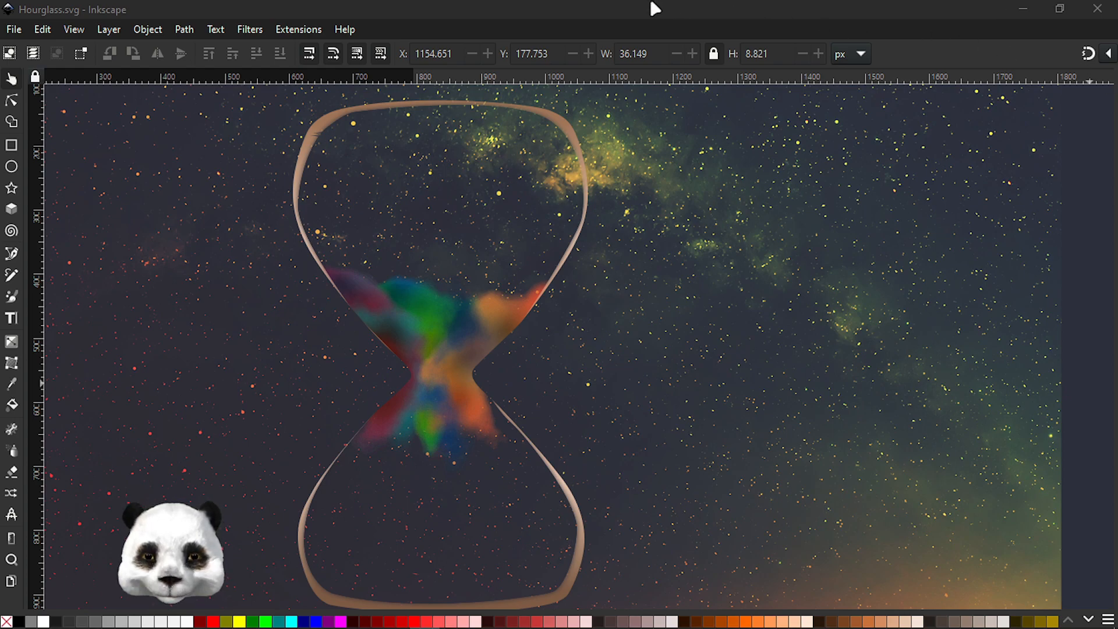
Inspect the hourglass rim up close and open the Layers and Objects dialog
left_click(614, 12)
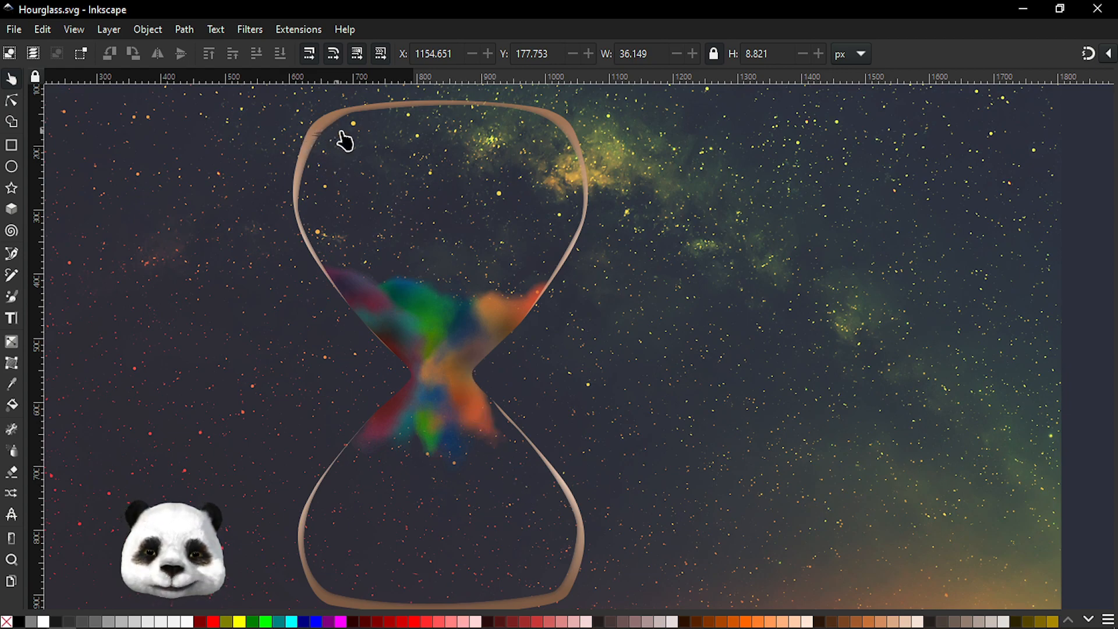
scroll(343, 144, "up", 4)
scroll(314, 143, "up", 3)
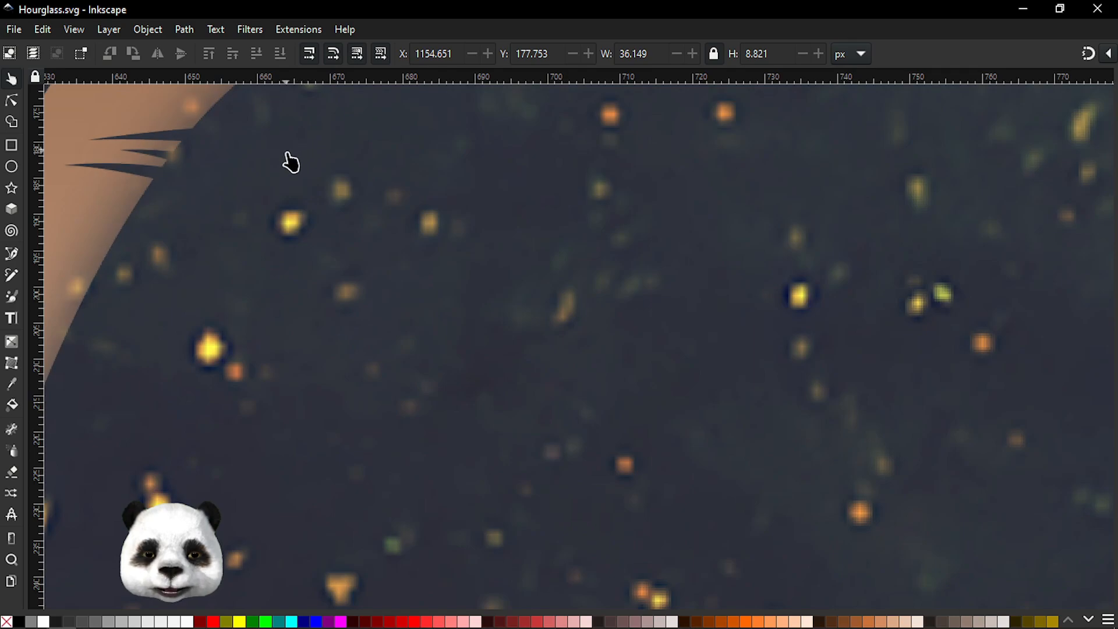
left_click_drag(447, 225, 495, 284)
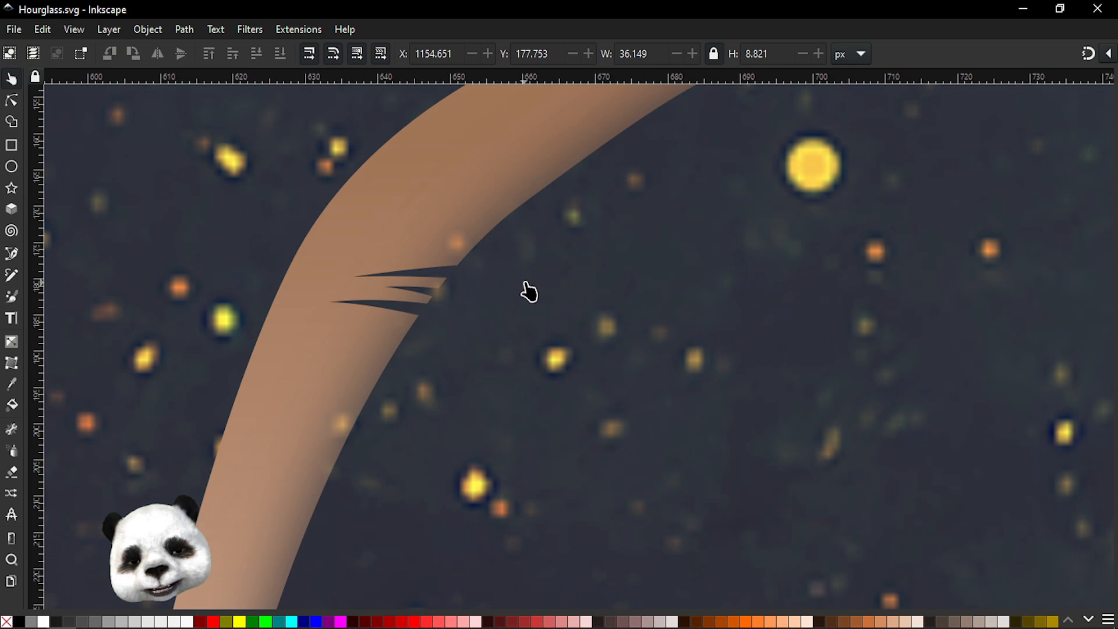
scroll(526, 286, "down", 8)
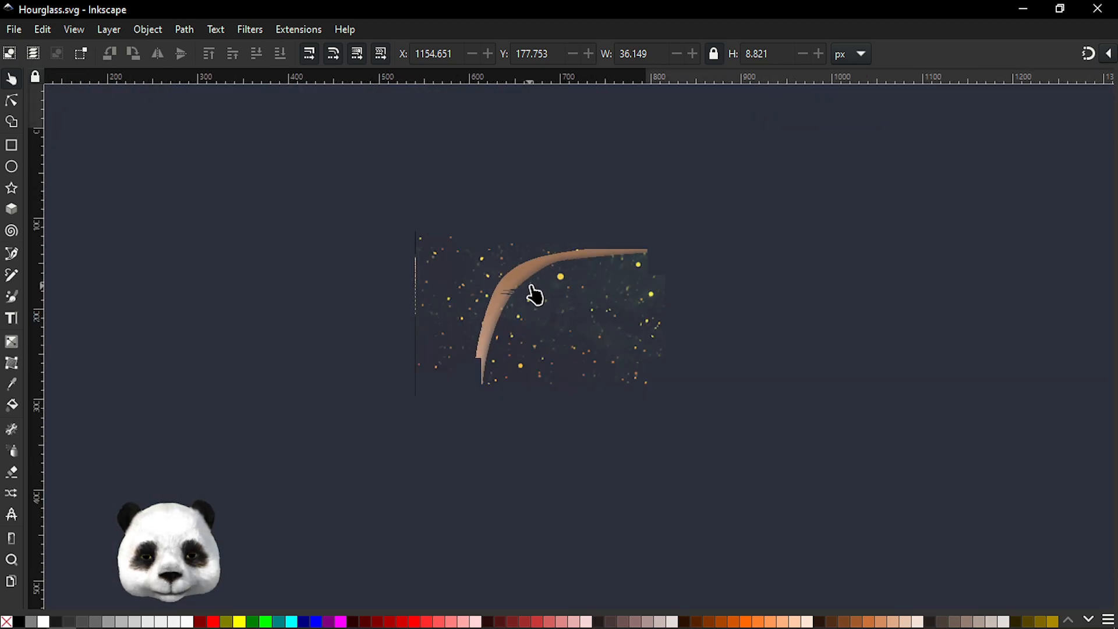
left_click_drag(1117, 87, 922, 105)
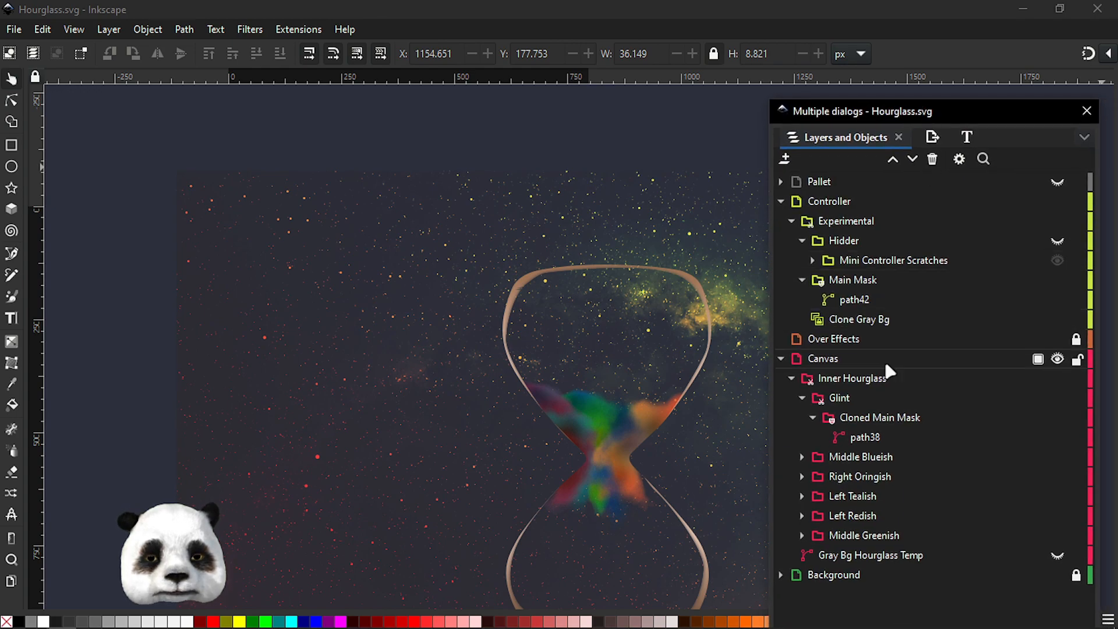
Select the Glint layer and toggle its visibility off and on to compare
left_click(838, 398)
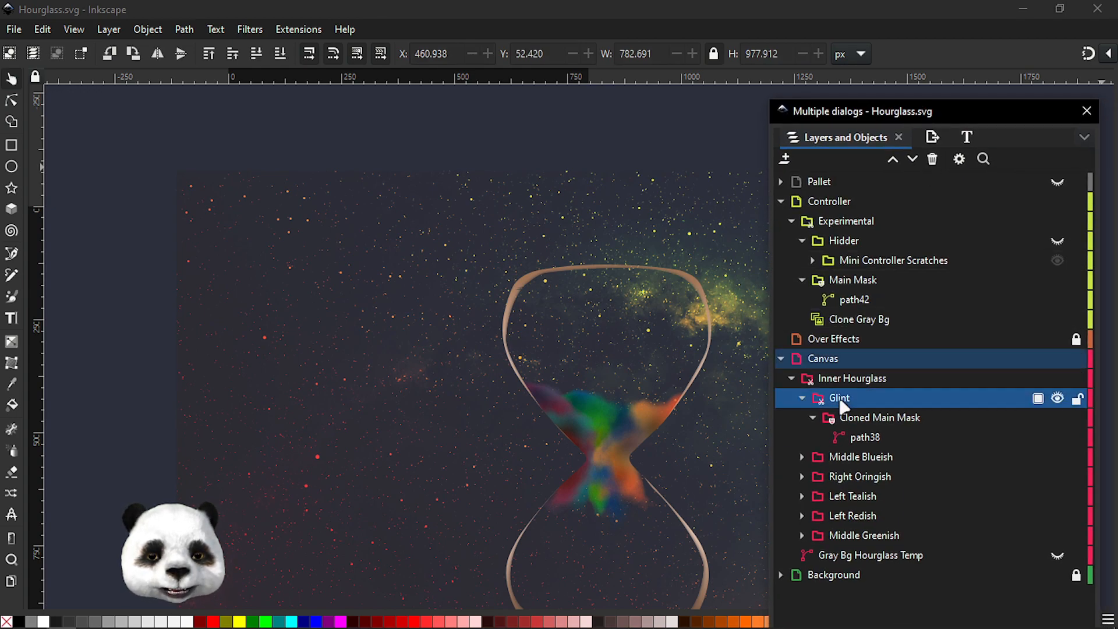
left_click(1057, 398)
left_click(1056, 398)
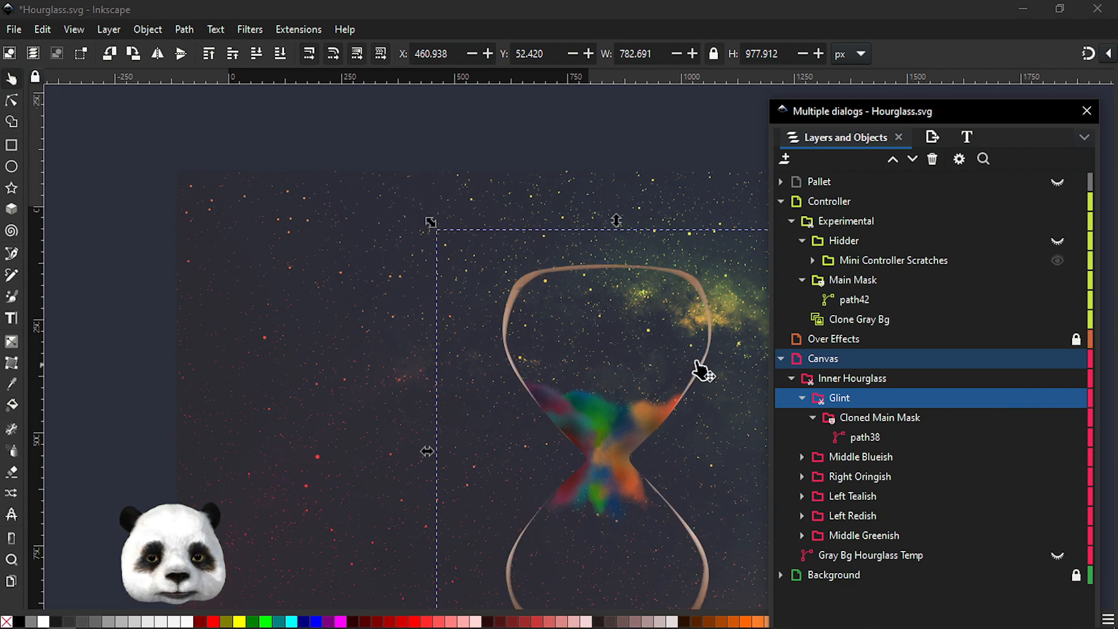
scroll(707, 372, "up", 3, "ctrl")
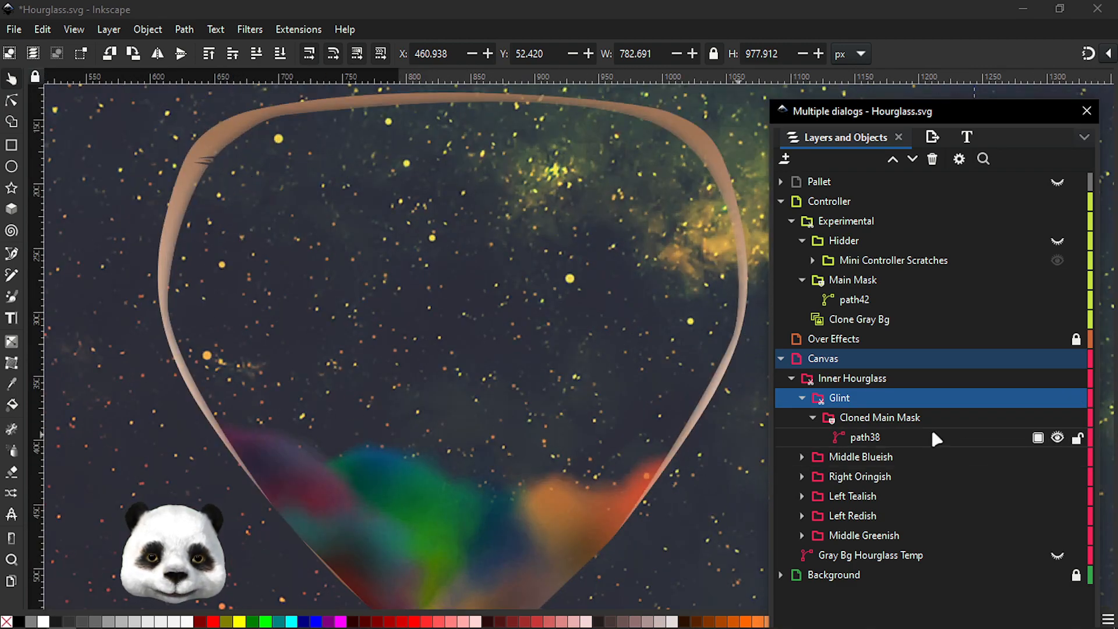
Select path38 inside Cloned Main Mask and toggle its visibility off and on to compare
left_click(892, 417)
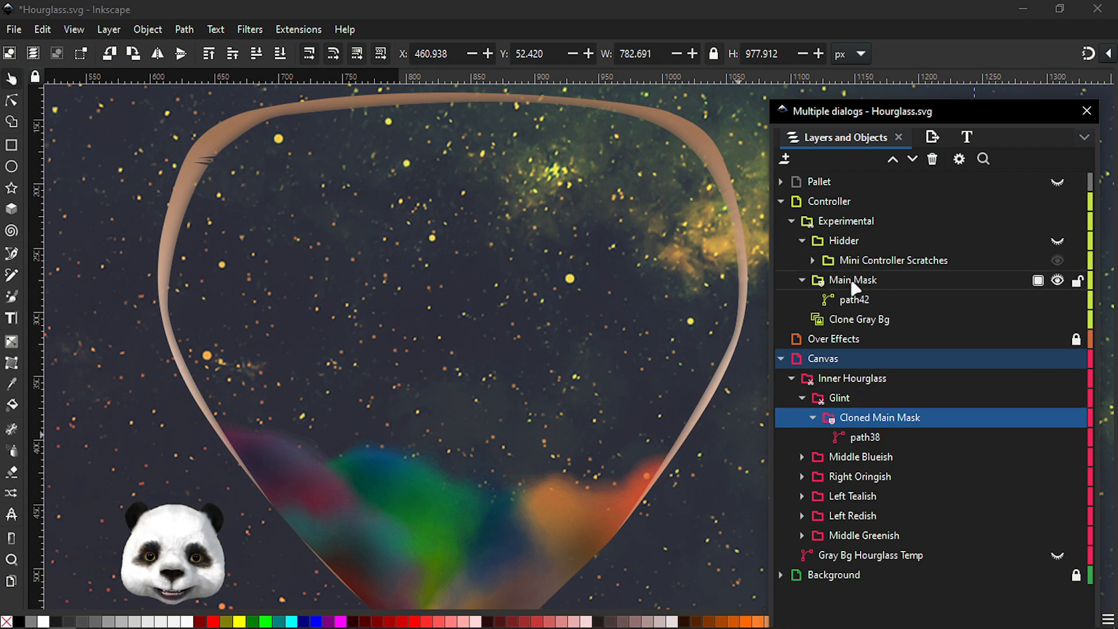
left_click(864, 437)
left_click(1056, 437)
left_click(1056, 438)
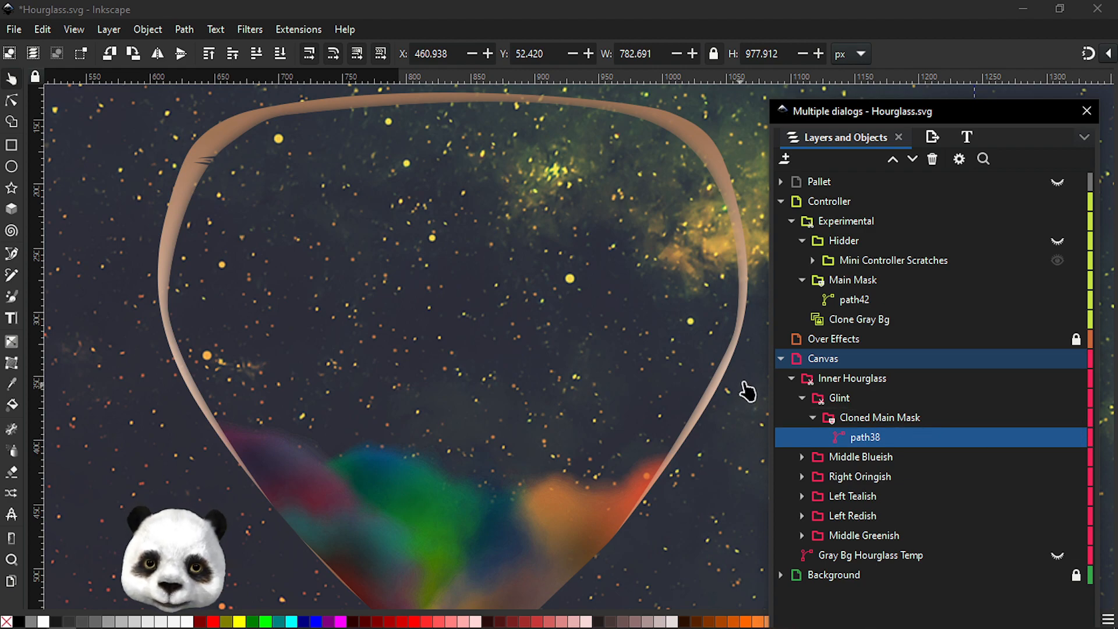
scroll(417, 285, "up", 2)
scroll(418, 283, "down", 2)
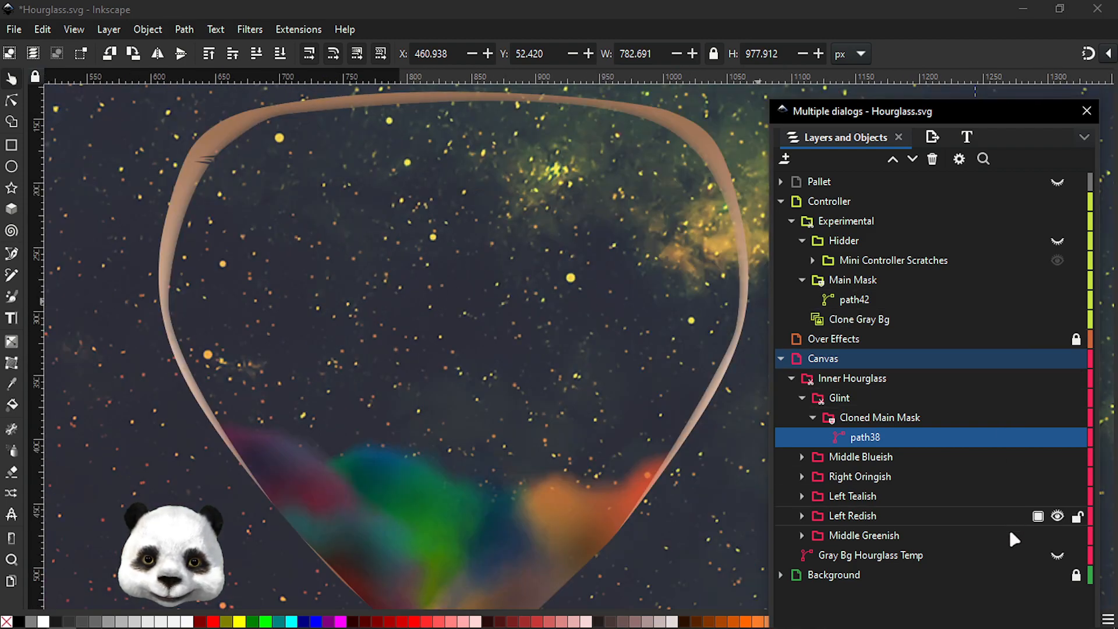
Unhide the Gray Bg Hourglass Temp path so the gray hourglass shapes show
left_click(891, 552)
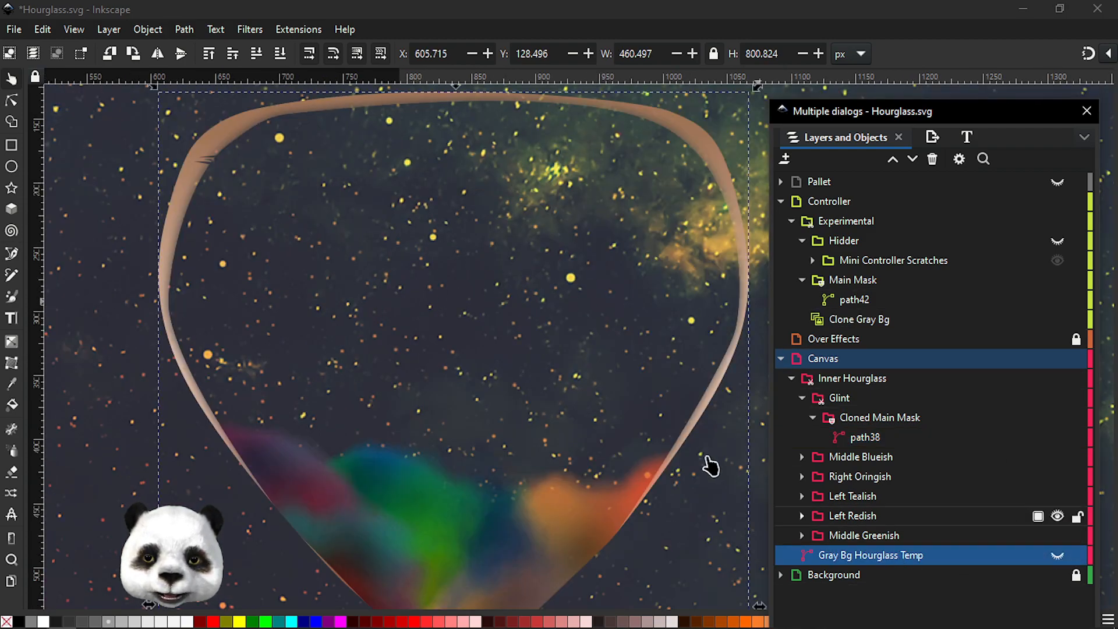
scroll(671, 425, "down", 2)
left_click_drag(724, 356, 328, 222)
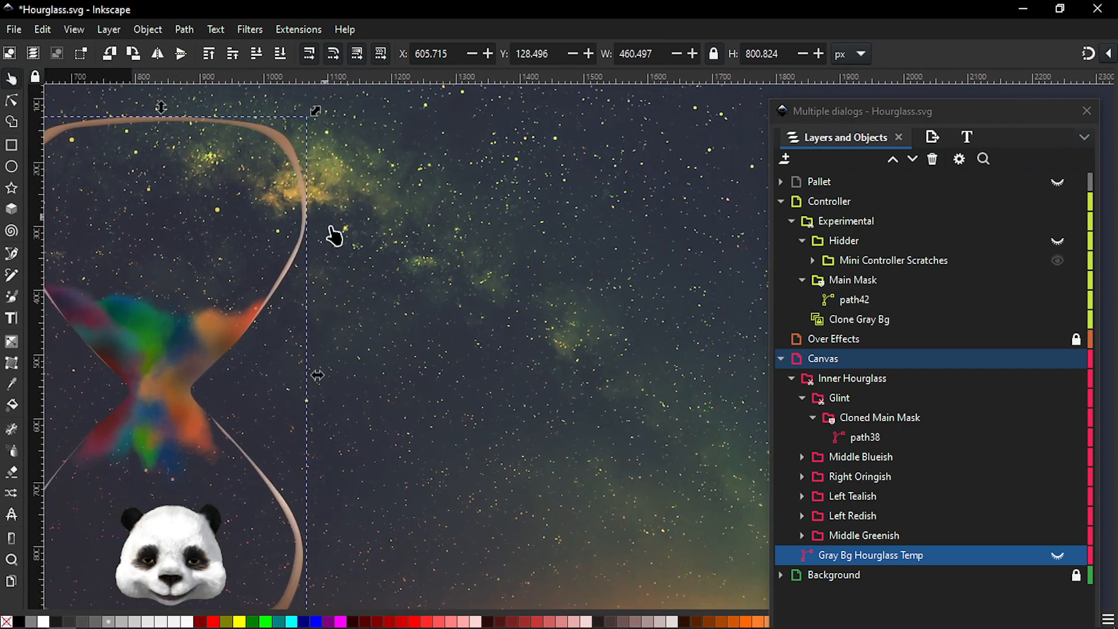
mouse_move(1058, 557)
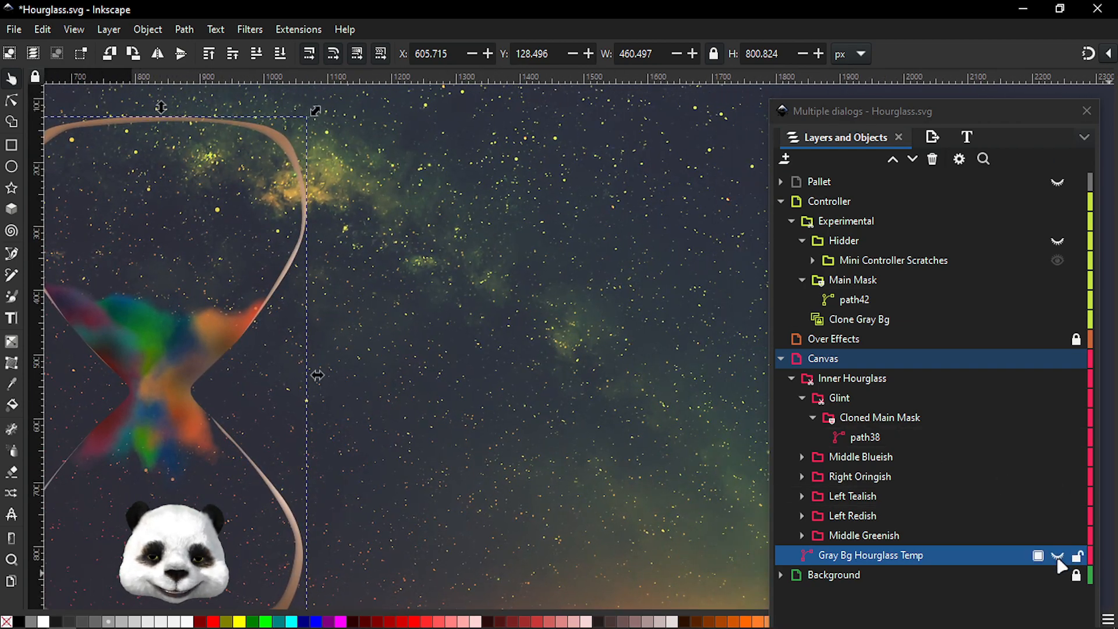
left_click(1057, 556)
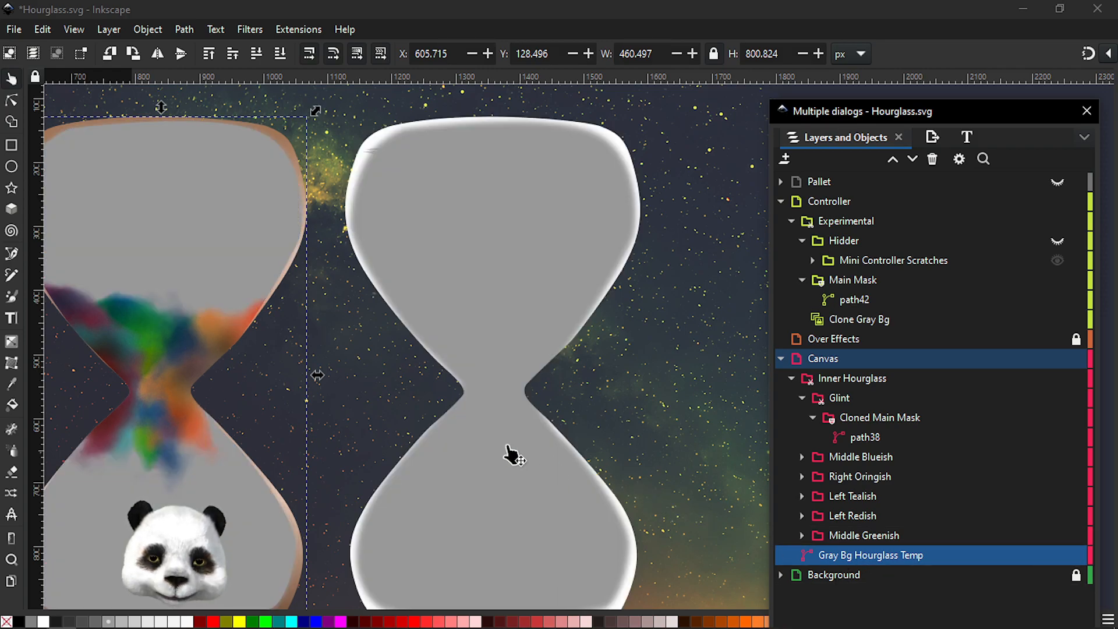
scroll(386, 389, "down", 1)
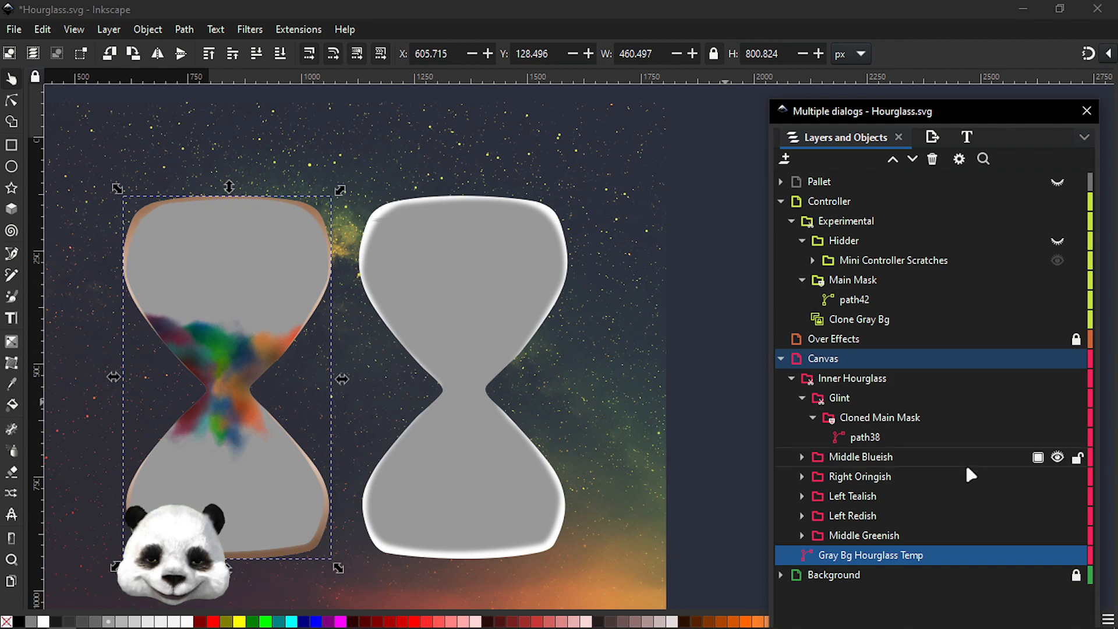
left_click(1057, 556)
left_click(1057, 556)
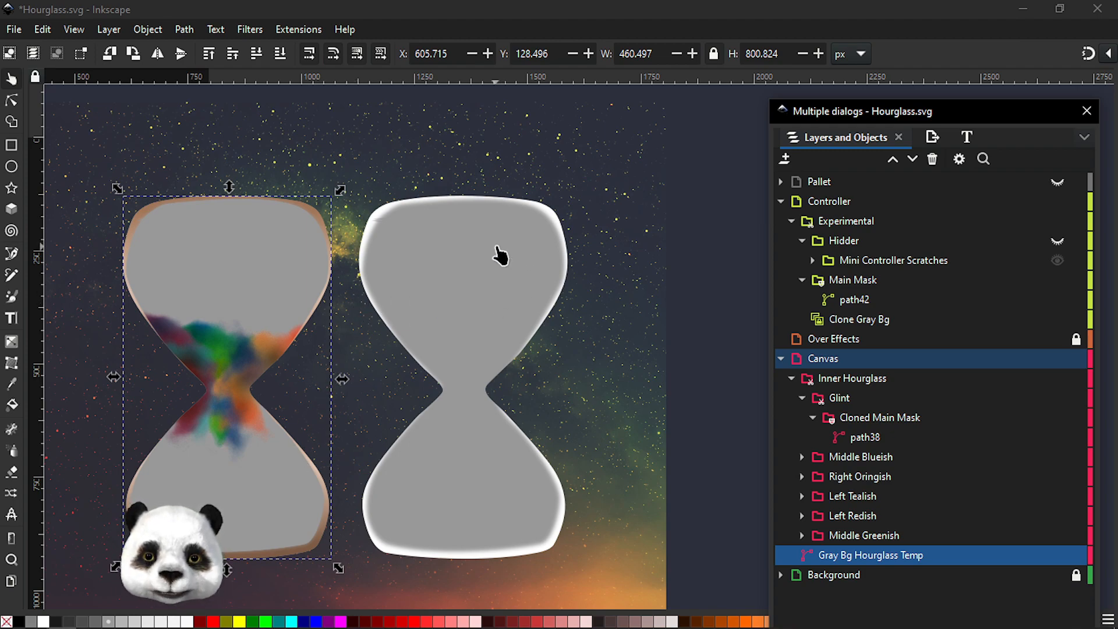
Examine the Experimental layer's Main Mask by toggling its visibility and zooming around the gray hourglass
scroll(499, 252, "up", 1, "ctrl")
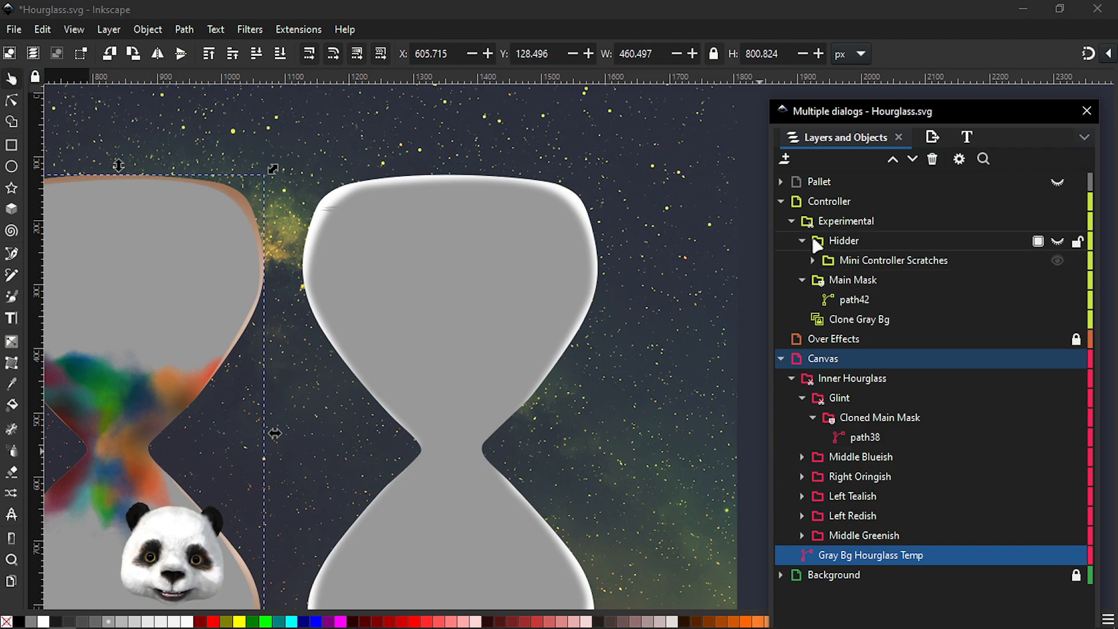
left_click(837, 222)
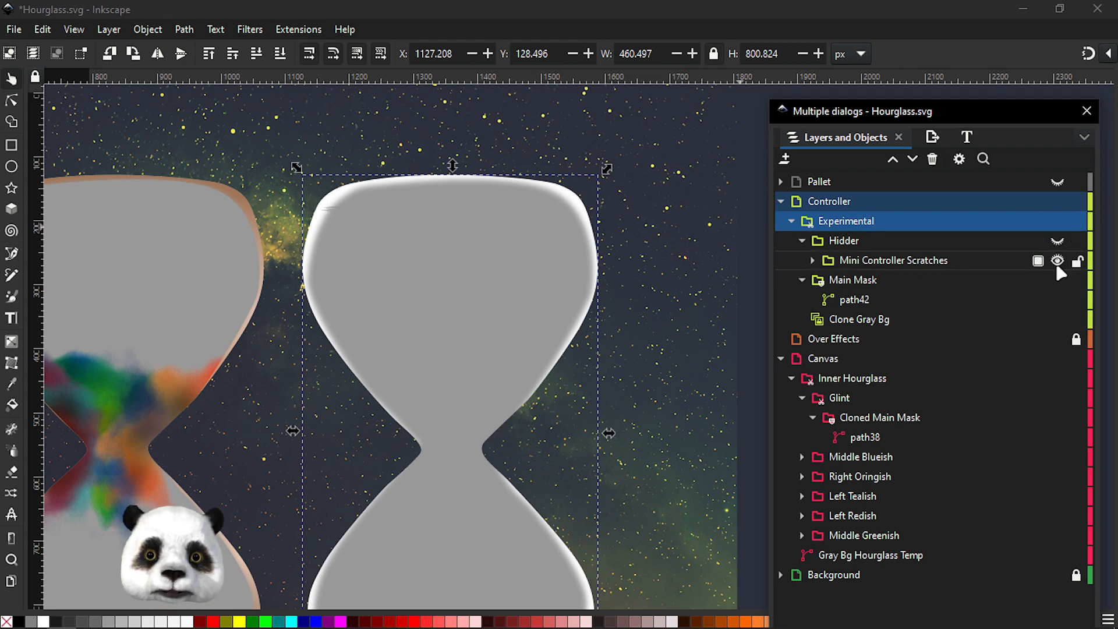
left_click(1059, 280)
left_click(1058, 280)
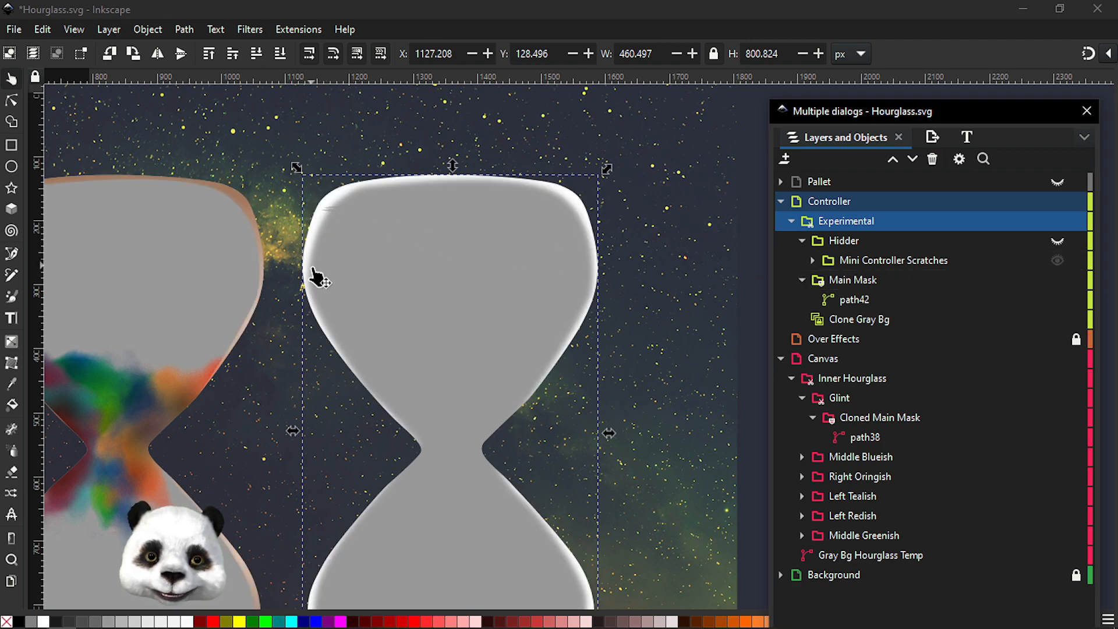
left_click_drag(288, 194, 603, 135)
left_click_drag(487, 185, 312, 204)
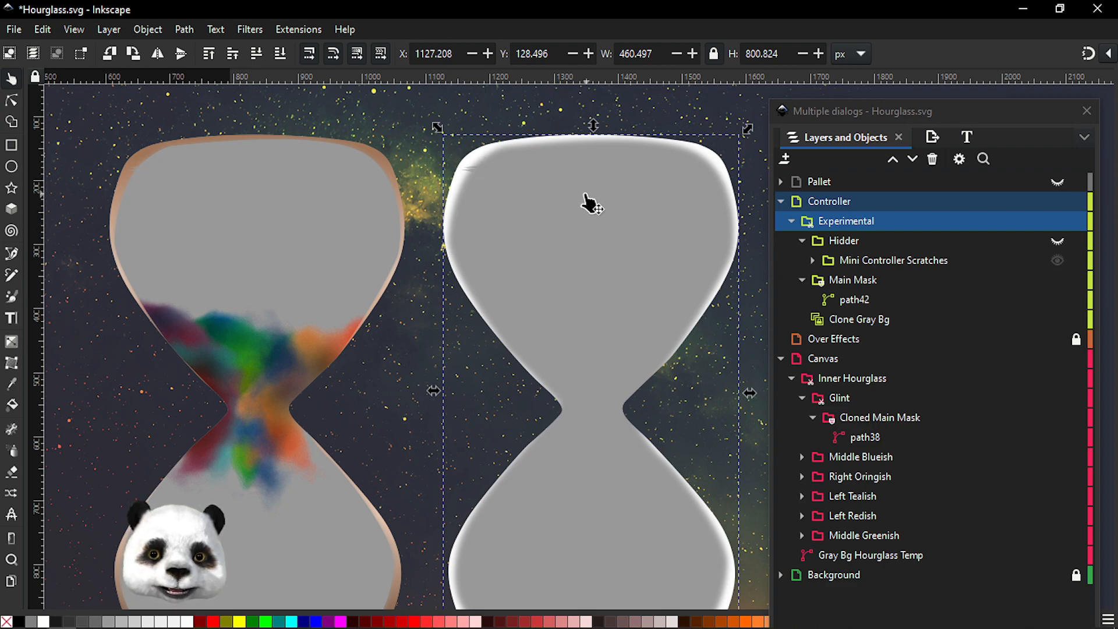
scroll(494, 168, "up", 4)
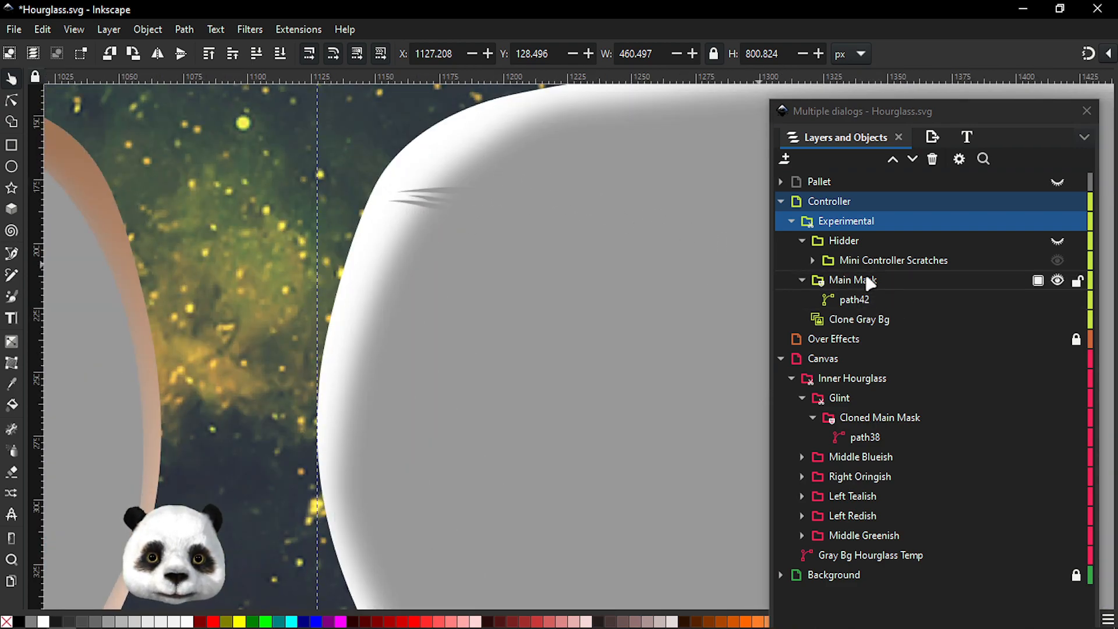
left_click(869, 280)
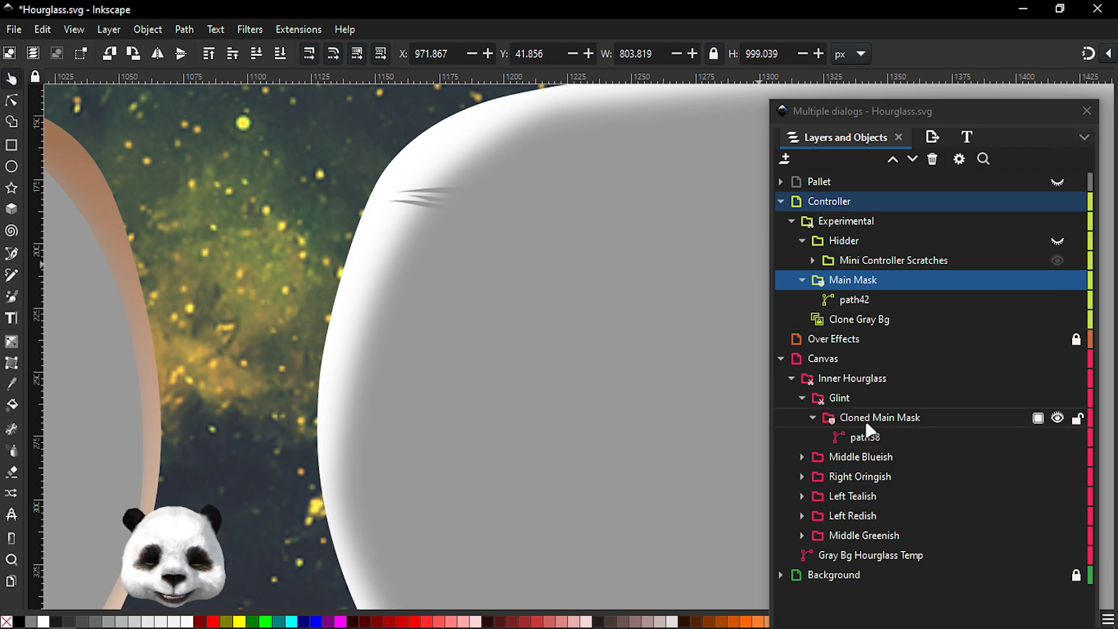
scroll(570, 318, "down", 7)
left_click_drag(643, 287, 406, 245)
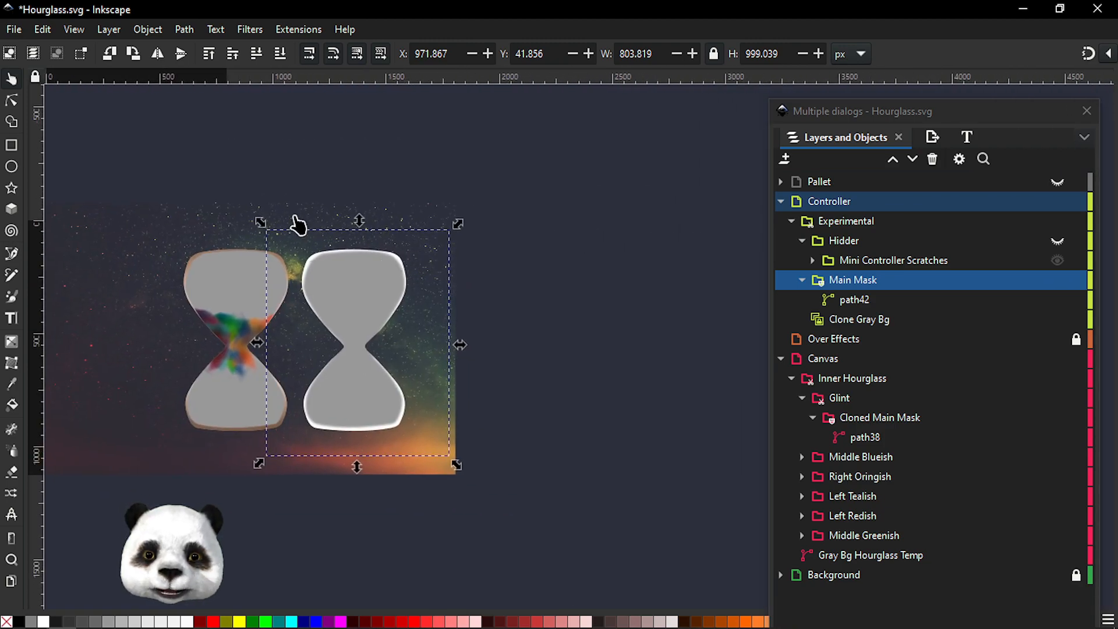
Draw a square about 795 px wide beside the hourglass
left_click(11, 145)
mouse_move(544, 199)
left_mouse_down()
mouse_move(728, 356)
mouse_move(724, 379)
left_mouse_up()
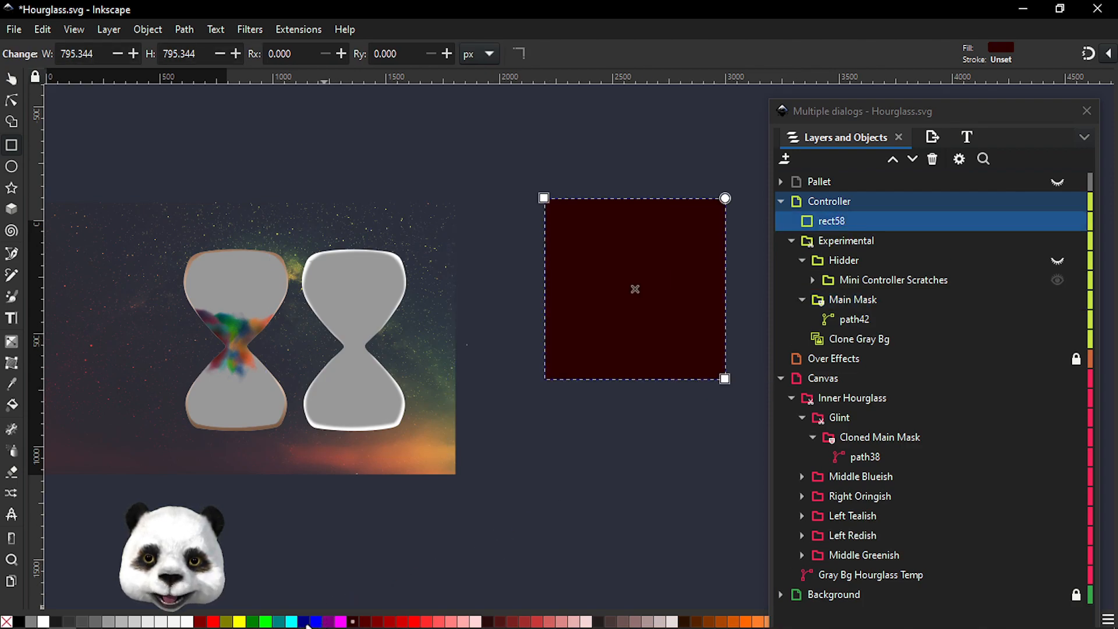
Draw a circle of about 343 px radius overlapping the square's lower right corner and fill it white
left_click(13, 169)
left_click_drag(673, 379, 755, 267)
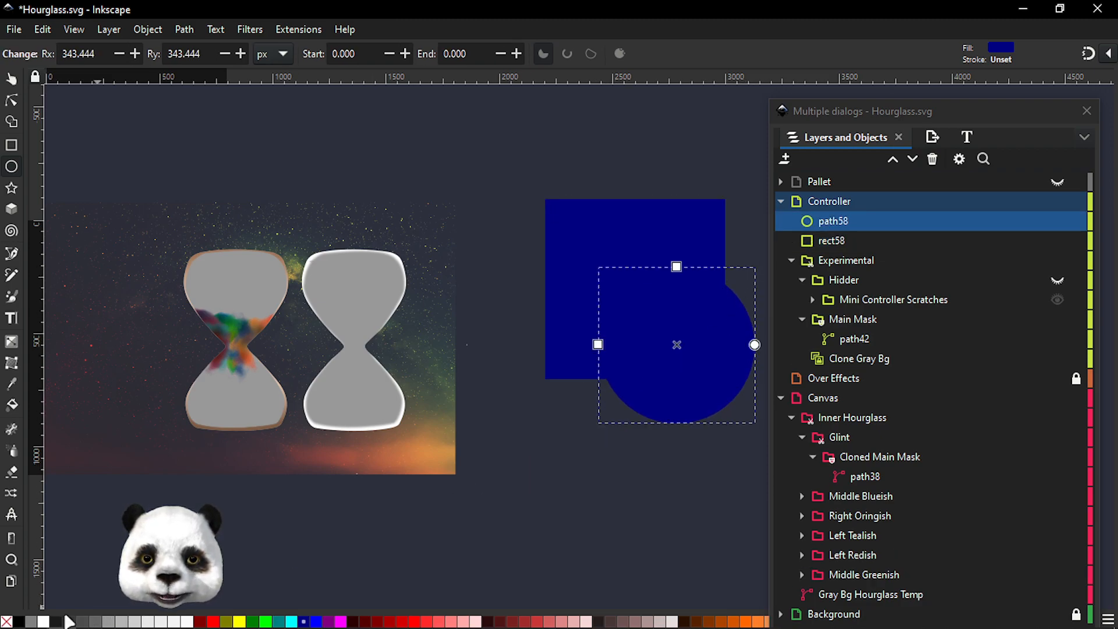
left_click(43, 622)
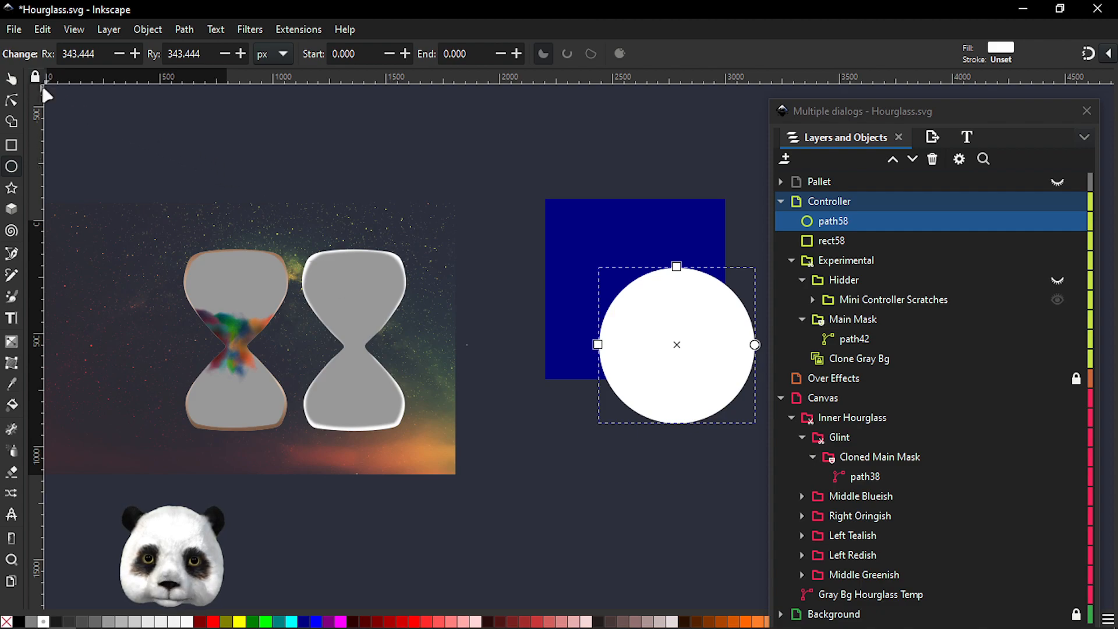
Apply the circle as a mask to the square, then undo the mask
key("s")
left_click(575, 232, "shift")
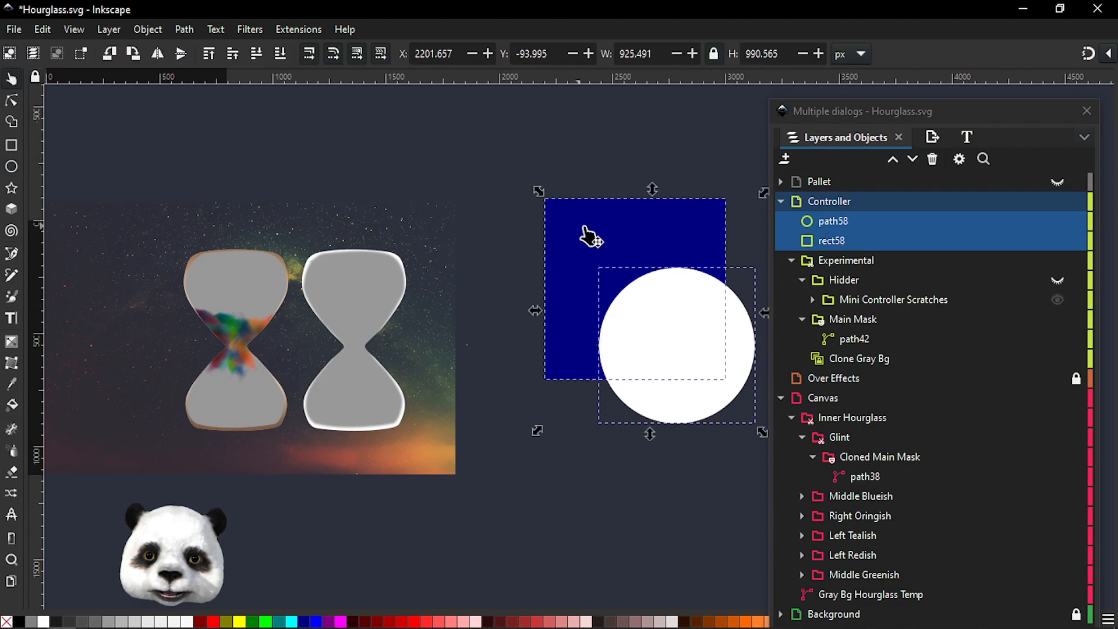
right_click(685, 314)
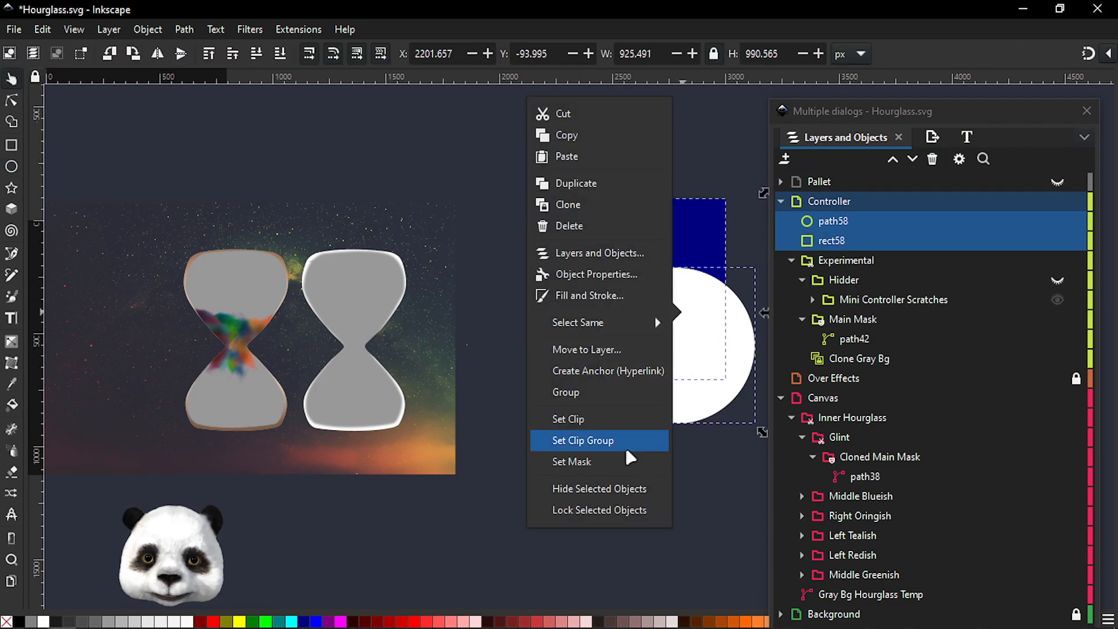
left_click(584, 460)
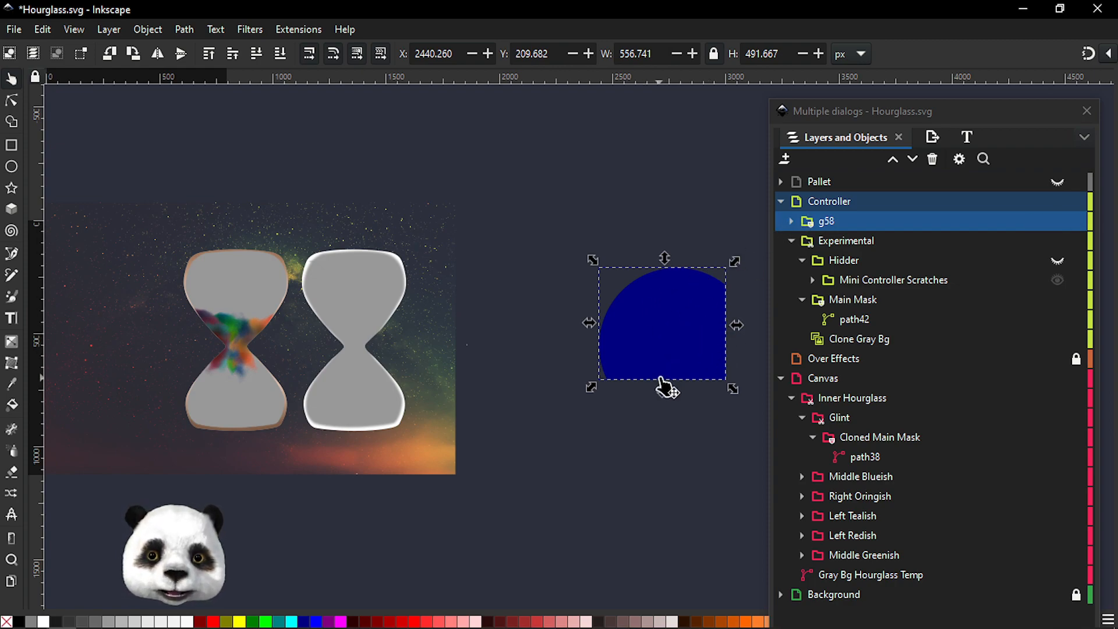
key("ctrl+z")
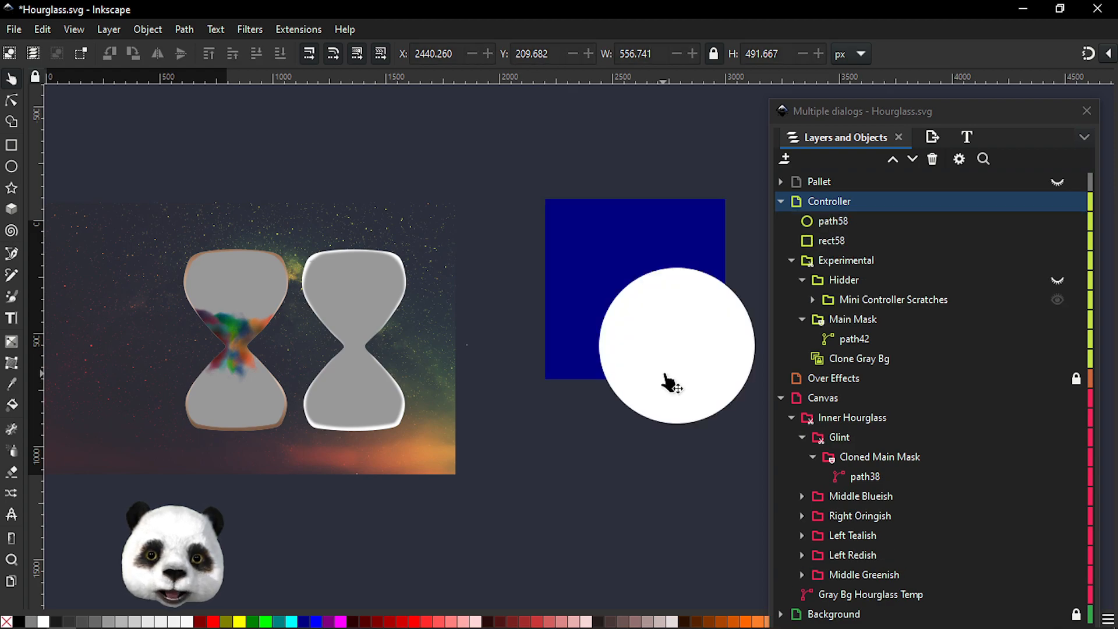
Clone the white circle and raise the original circle above its clone in the stack
left_click(693, 382)
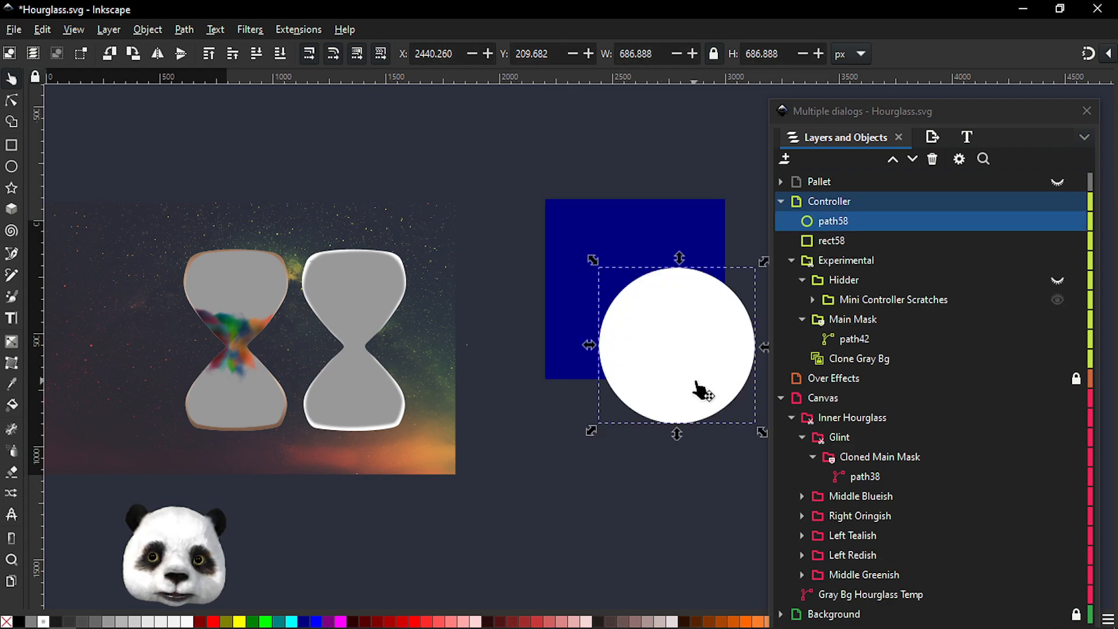
key("alt+d")
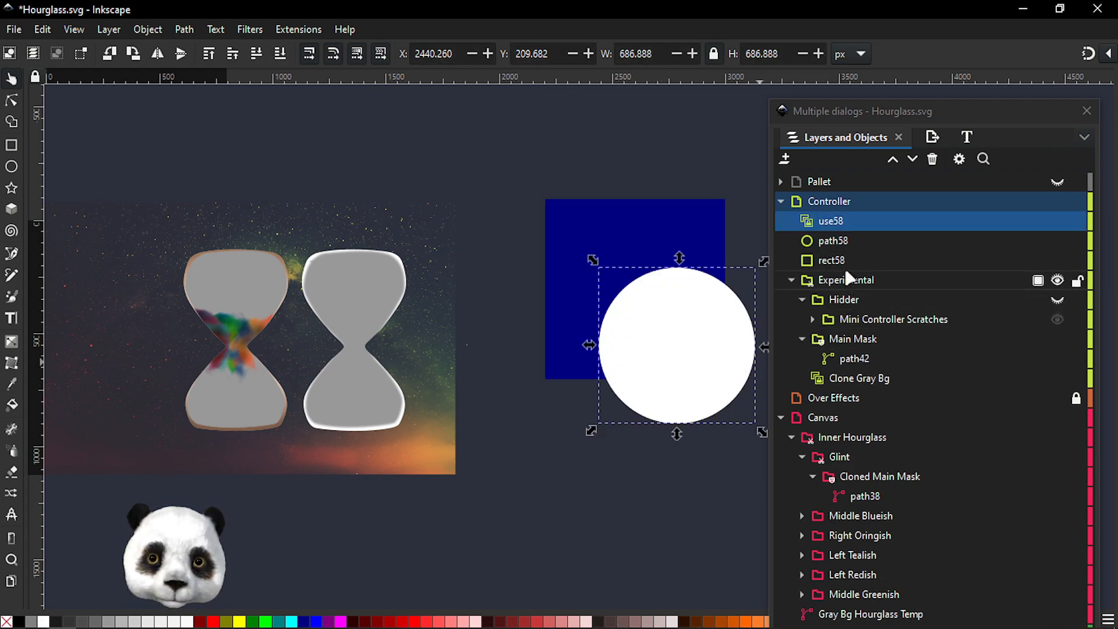
left_click(820, 248)
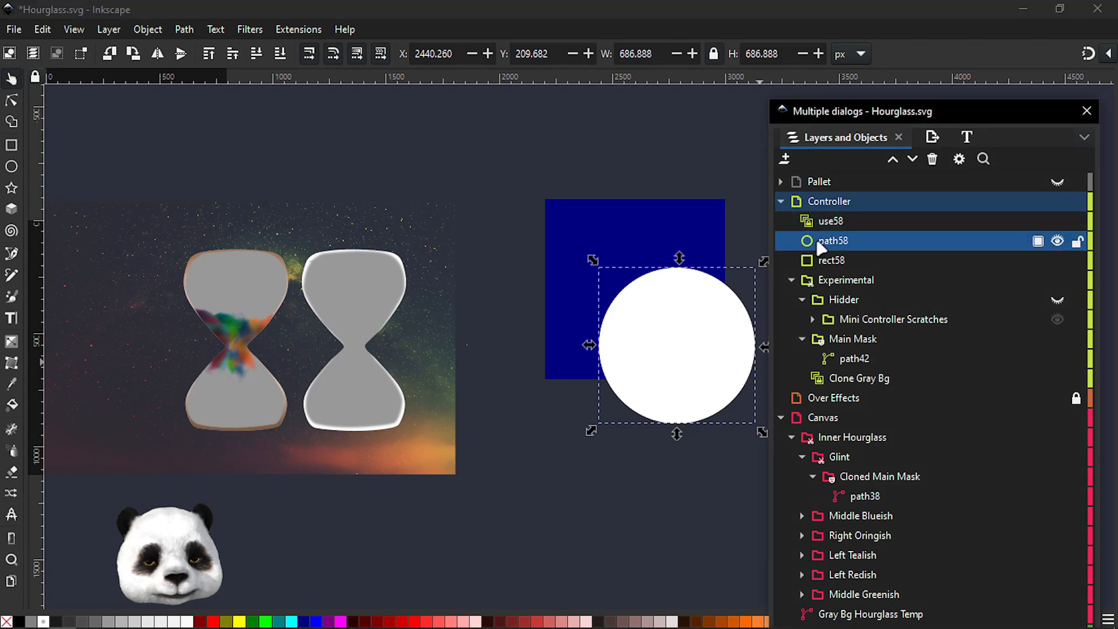
key("Page_Up")
left_click(815, 243)
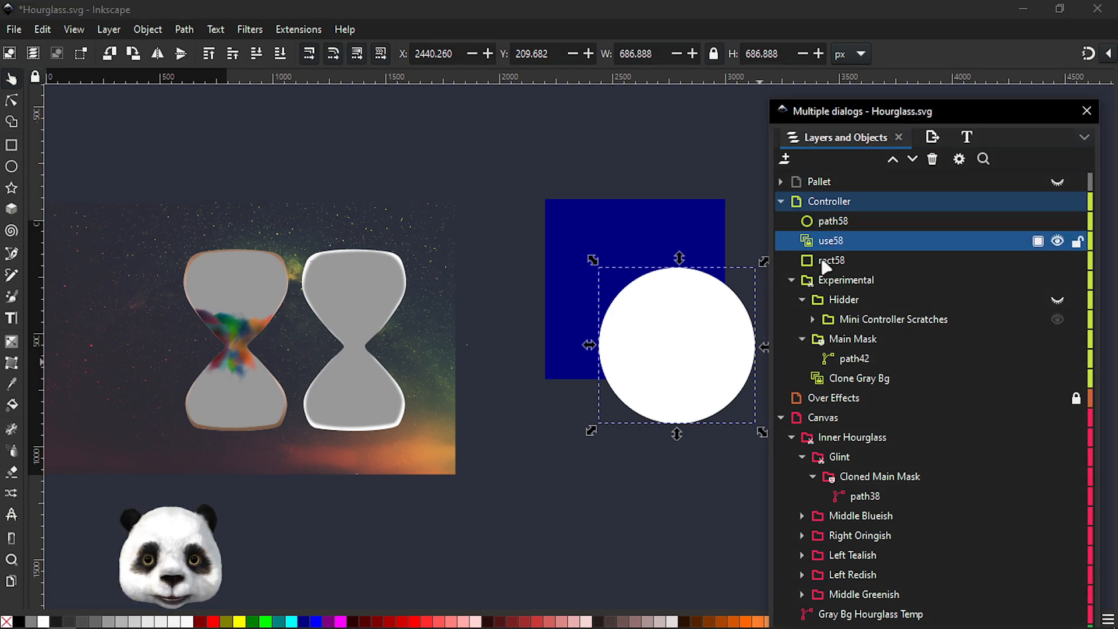
Select the circle clone together with the square and set the clone as the square's mask
left_click(792, 260, "shift")
right_click(602, 227)
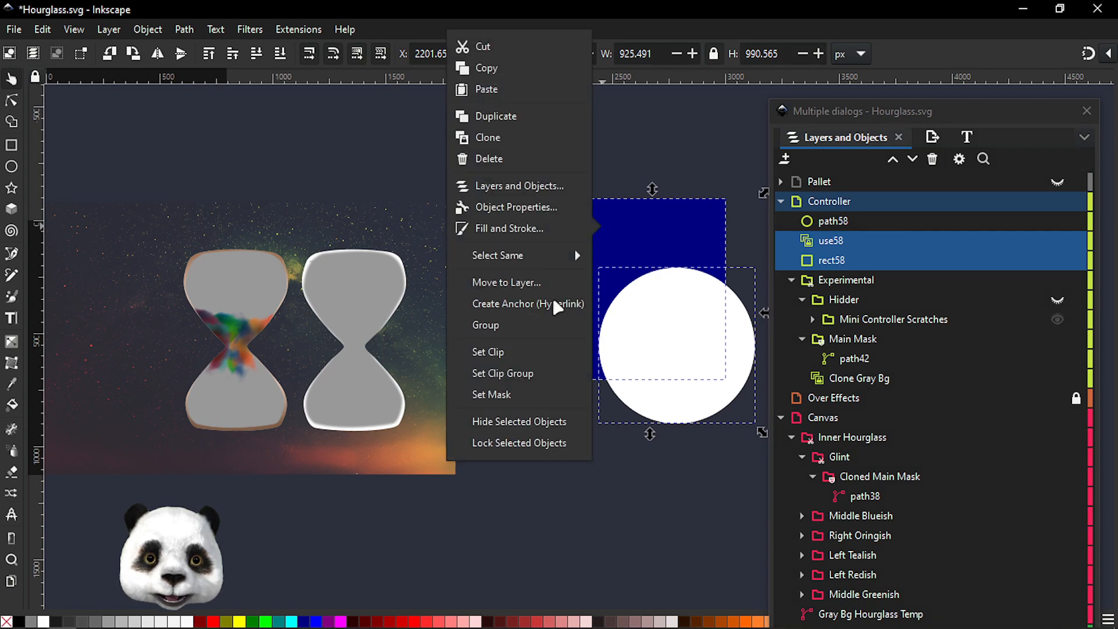
left_click(510, 402)
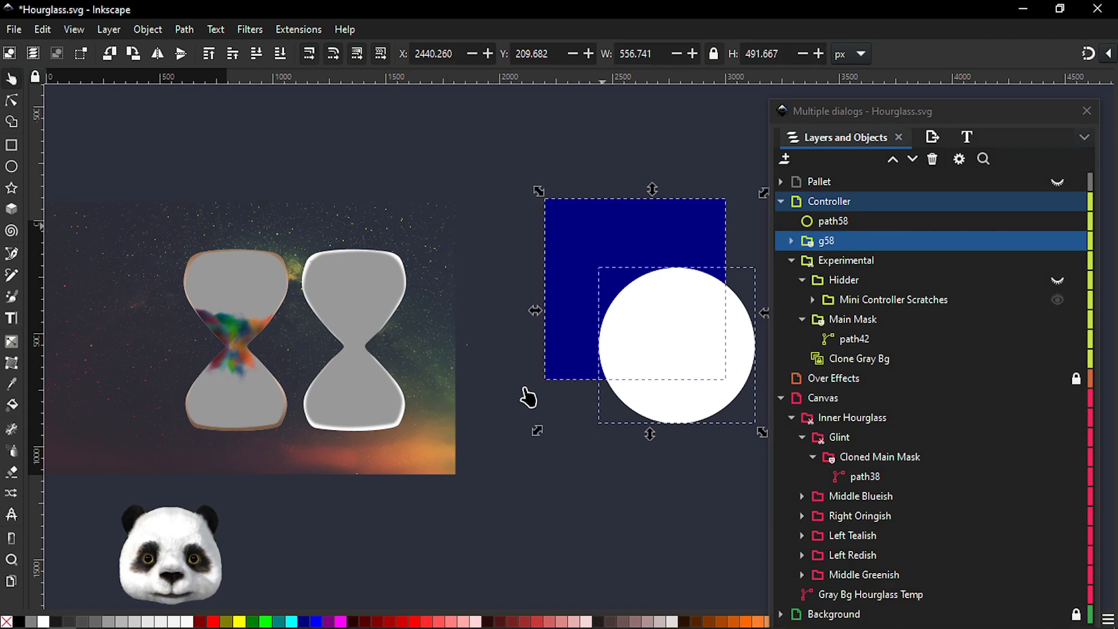
Select the original circle and move it up above the masked square
left_click(830, 222)
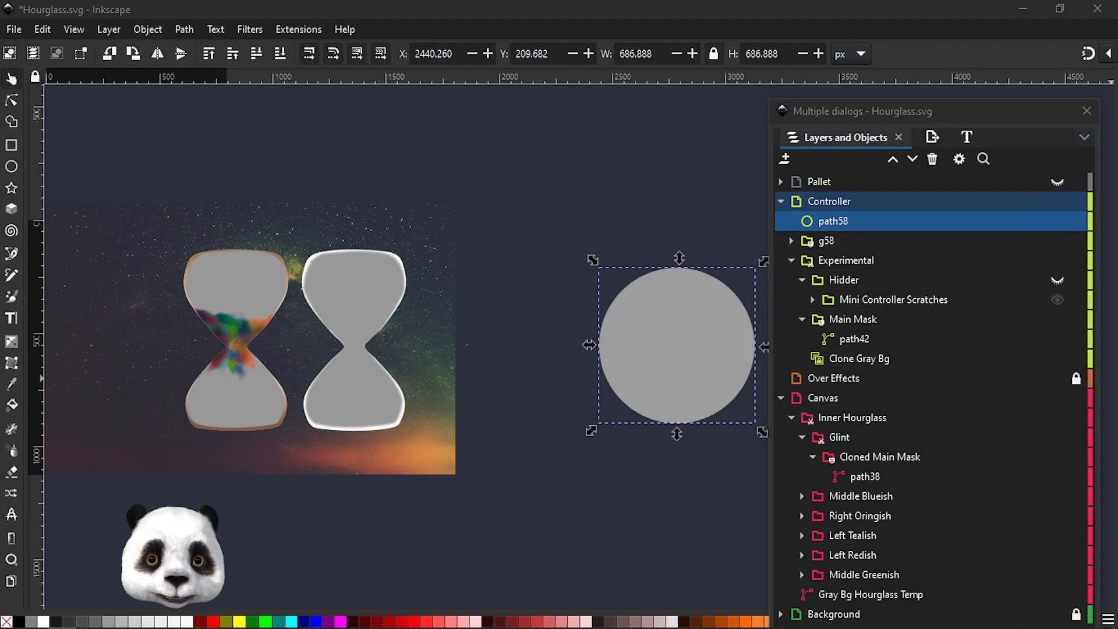
left_click(829, 227)
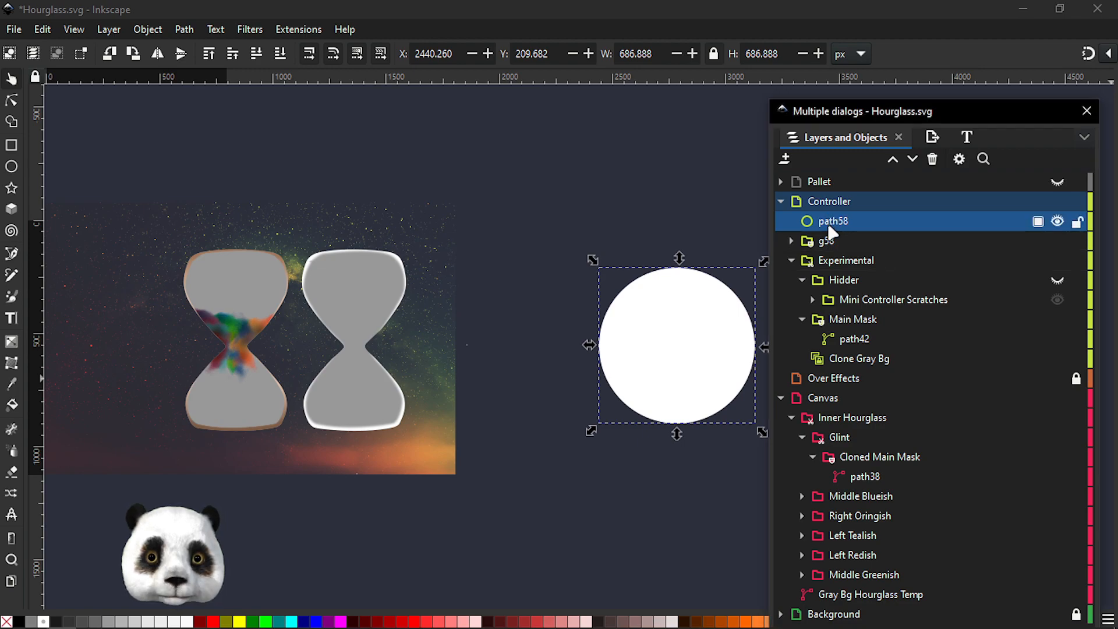
left_click_drag(681, 347, 664, 153)
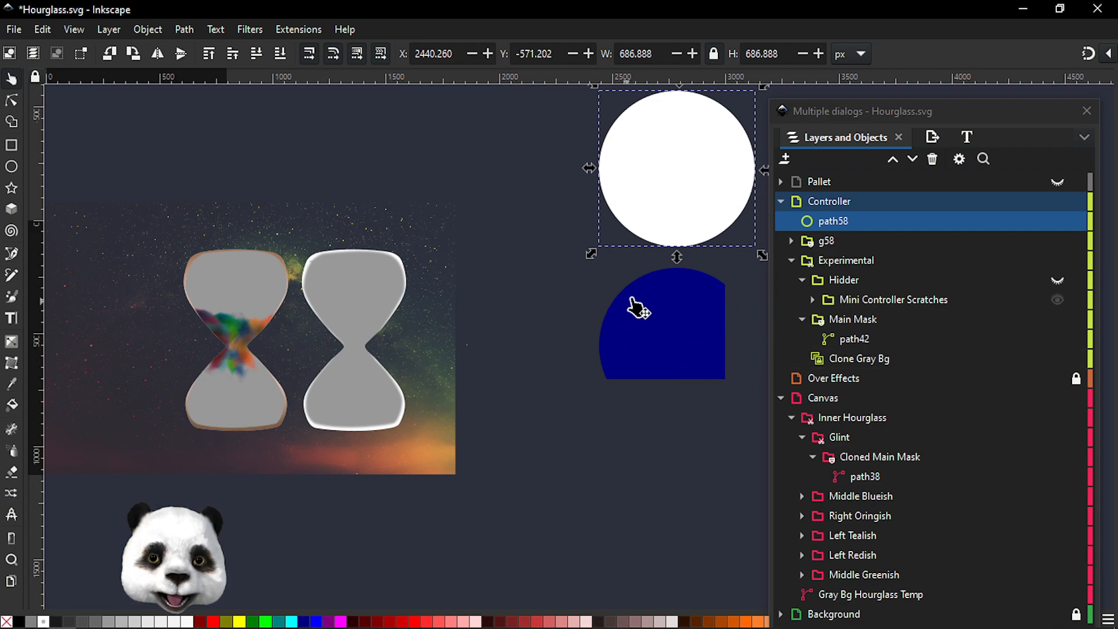
Select the square inside the new mask group and fill it dark red
left_click(791, 240)
left_click(830, 260)
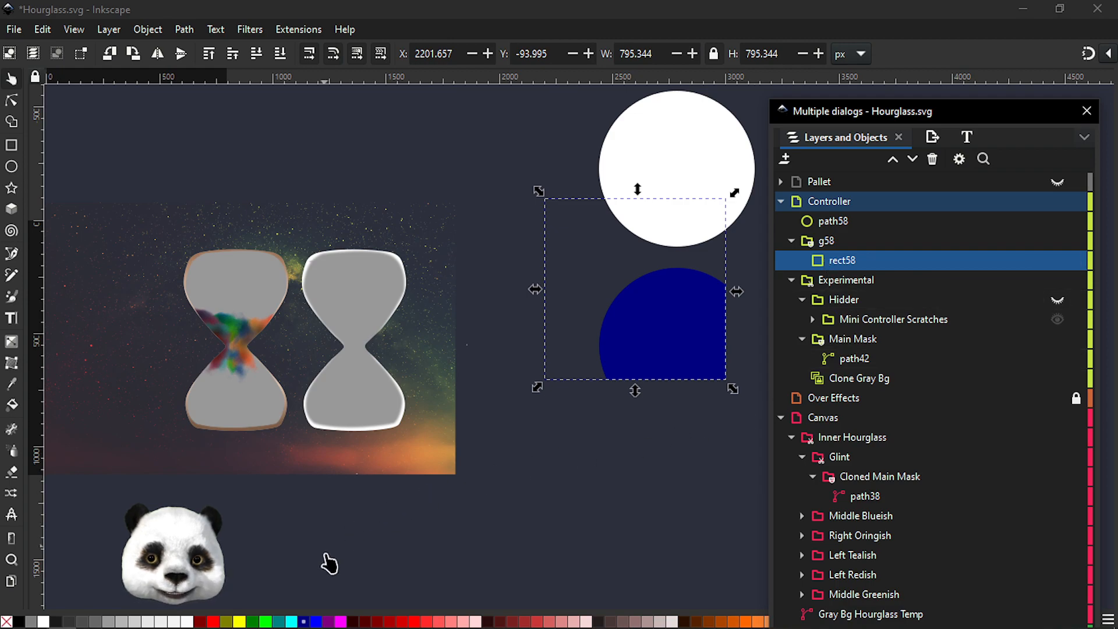
left_click(201, 622)
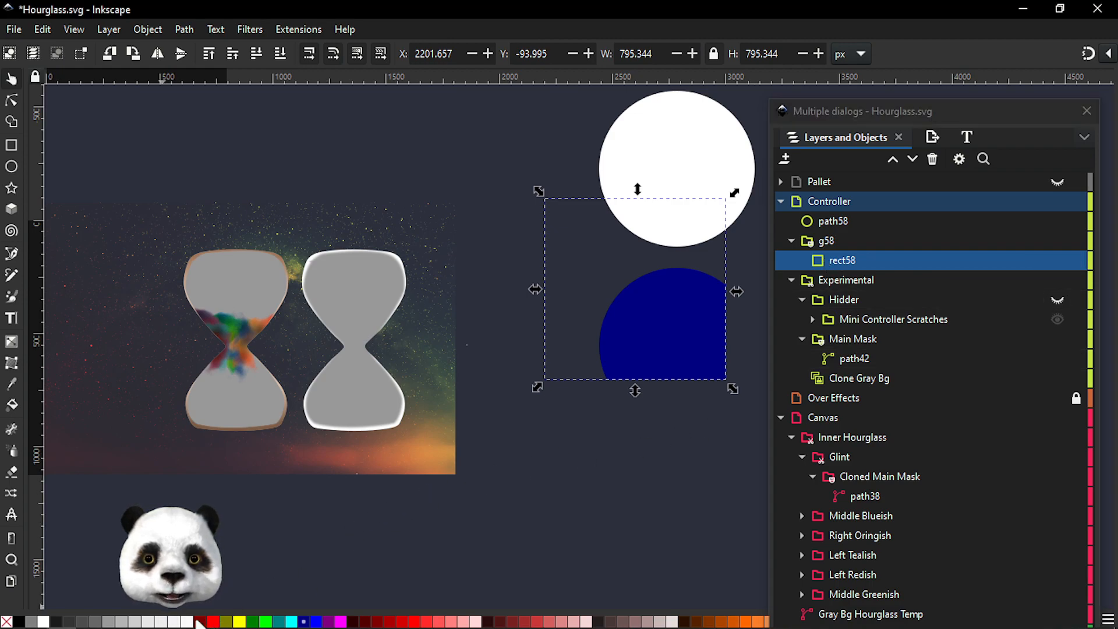
Open Fill and Stroke for the original circle and adjust its lightness and opacity sliders
left_click(701, 124)
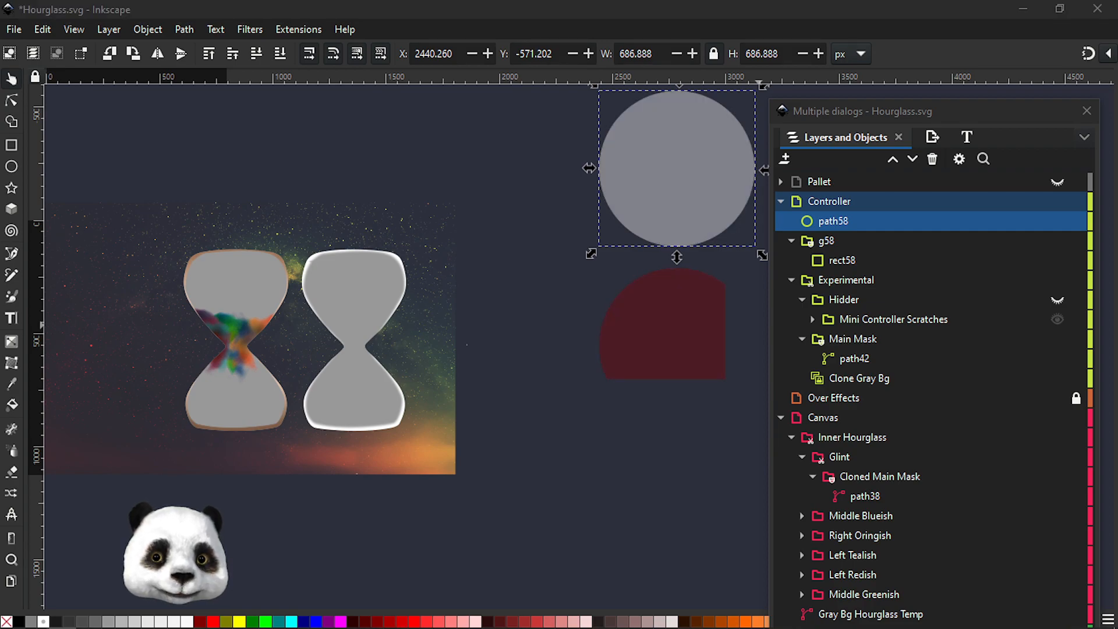
key("ctrl+shift+f")
left_click_drag(1081, 57, 952, 62)
left_click(967, 489)
left_click_drag(967, 489, 1022, 476)
left_click_drag(996, 582, 970, 580)
left_click_drag(997, 453, 1041, 447)
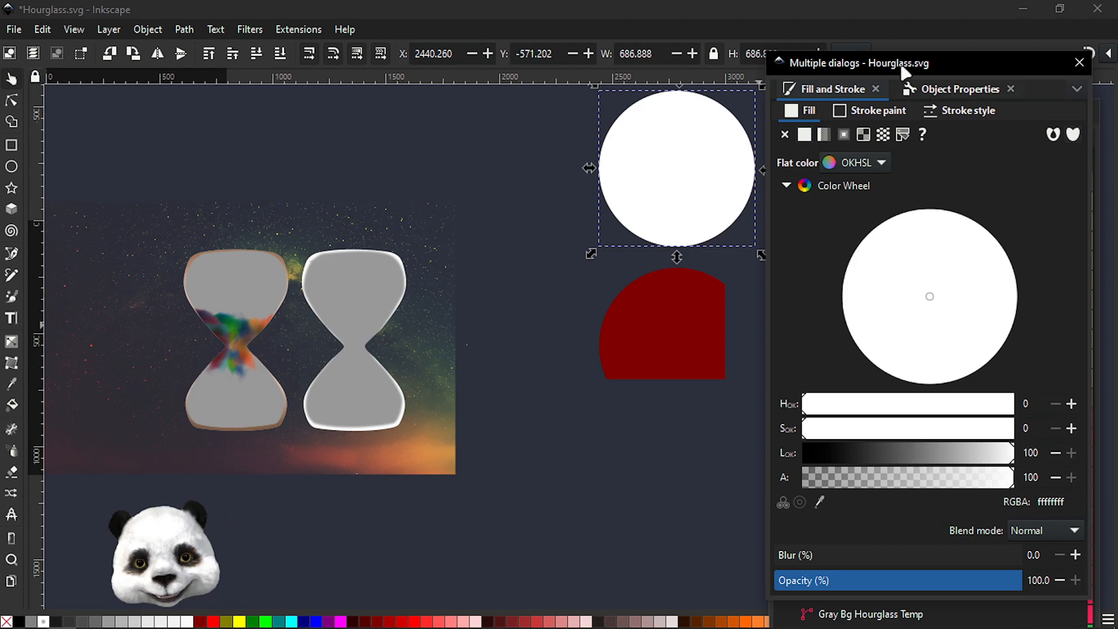
left_click_drag(882, 67, 1117, 93)
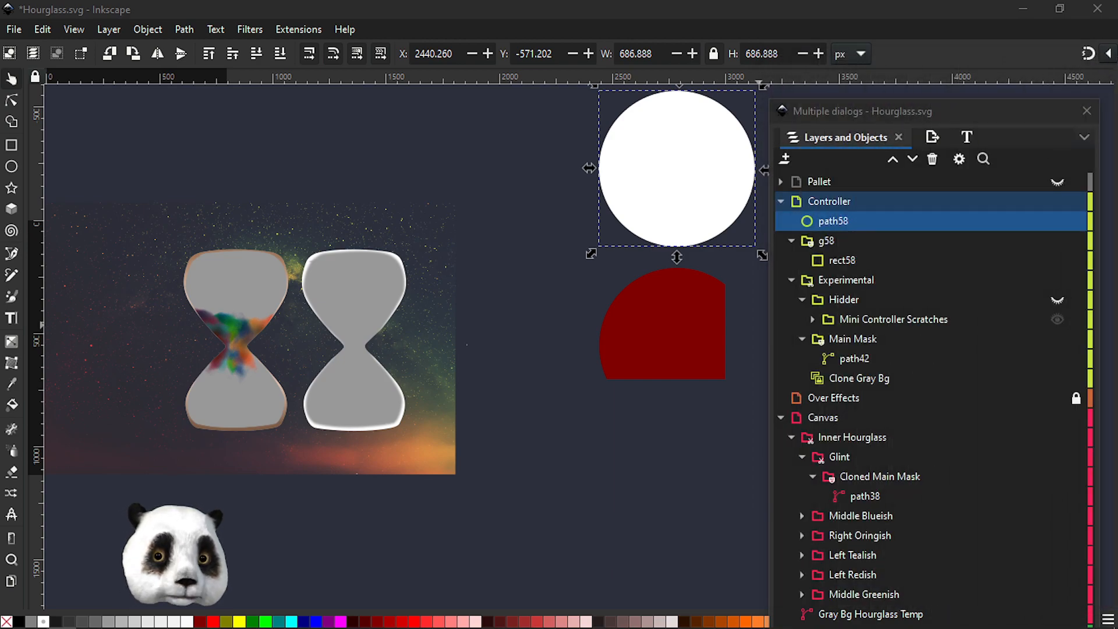
Open the Path Effects dialog and browse the list of available live path effects
left_click_drag(1117, 107, 922, 96)
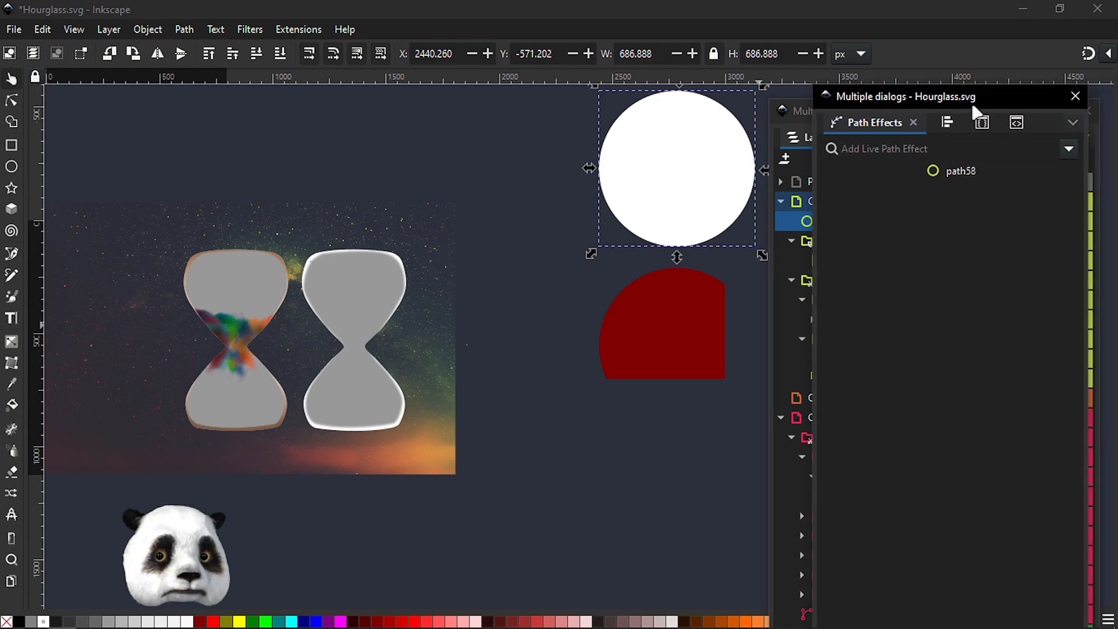
left_click(1070, 149)
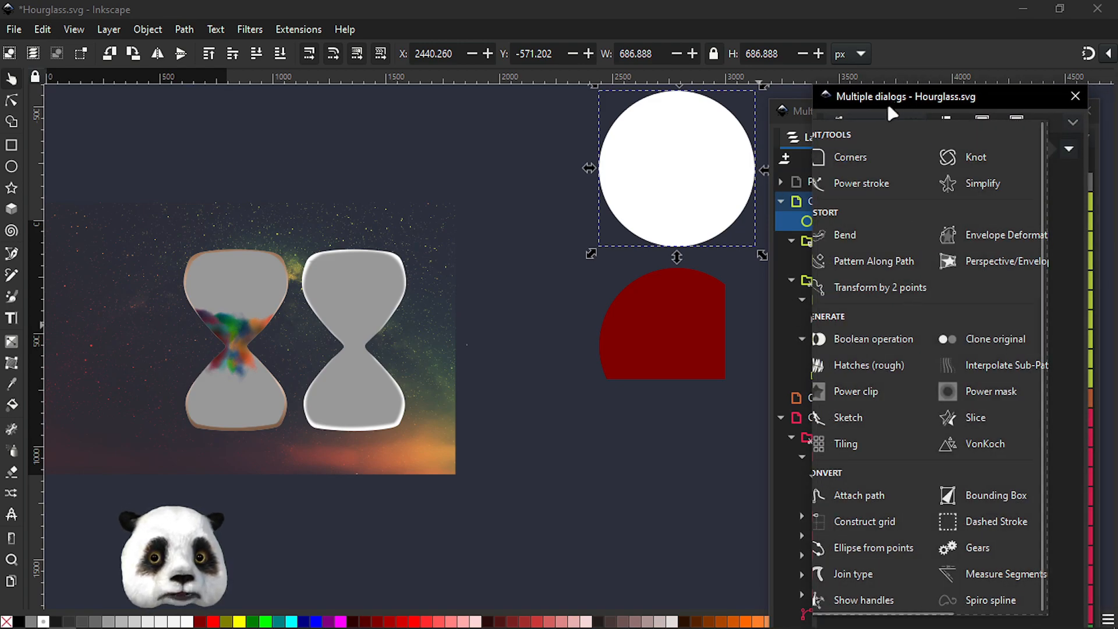
left_click_drag(897, 96, 1042, 98)
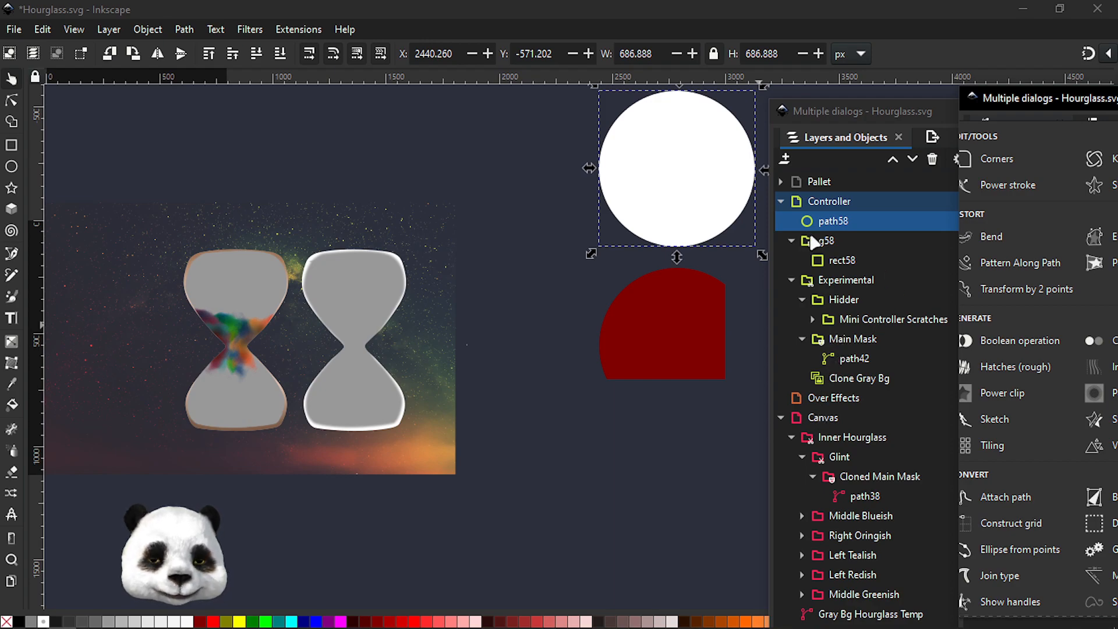
left_click(674, 327)
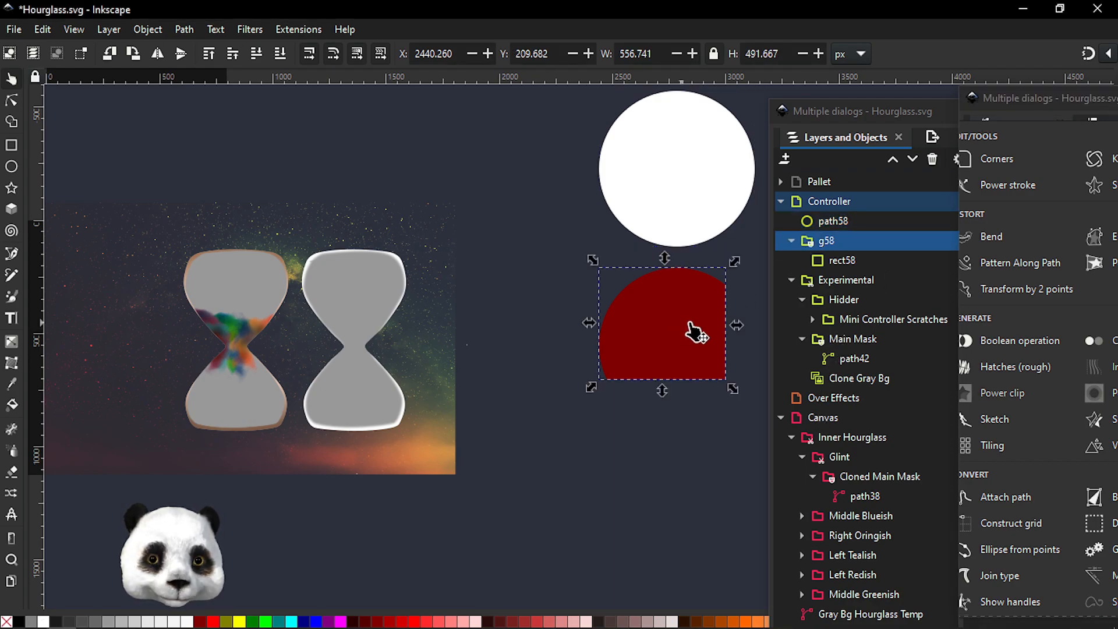
left_click(1032, 103)
left_click_drag(1031, 103, 895, 87)
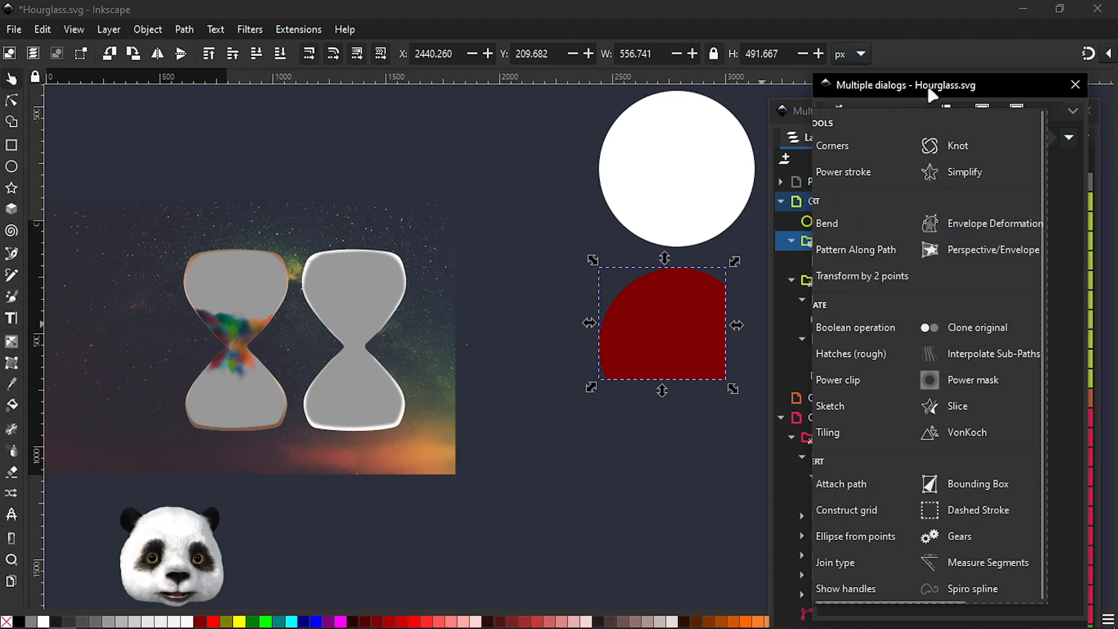
left_click(1068, 138)
left_click_drag(926, 93, 1006, 112)
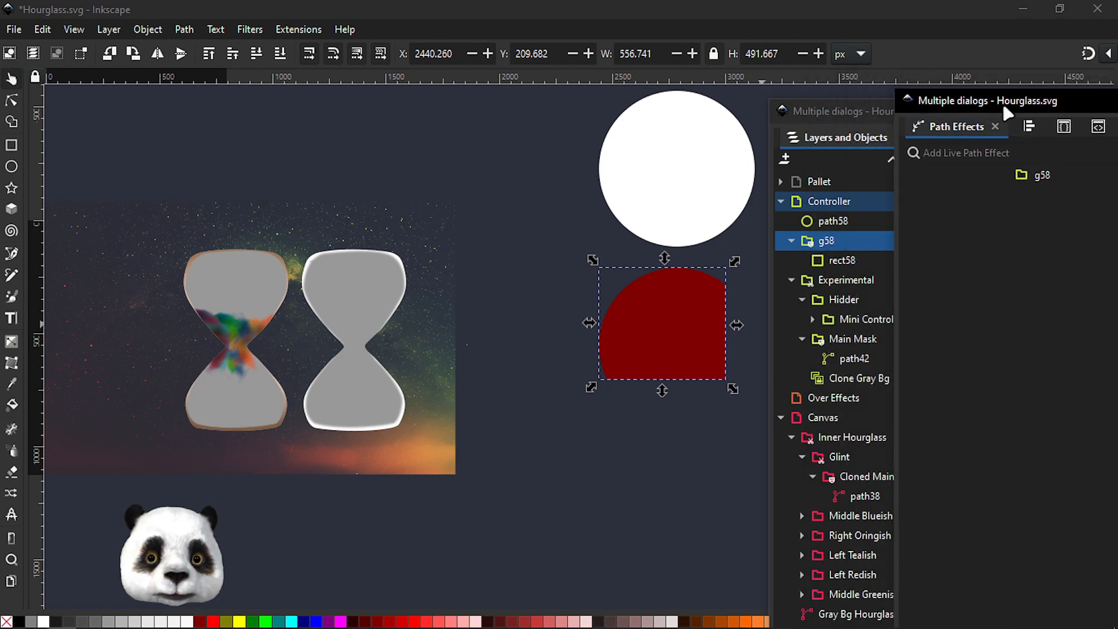
Apply the Power mask path effect to the group holding the masked square
left_click(829, 243)
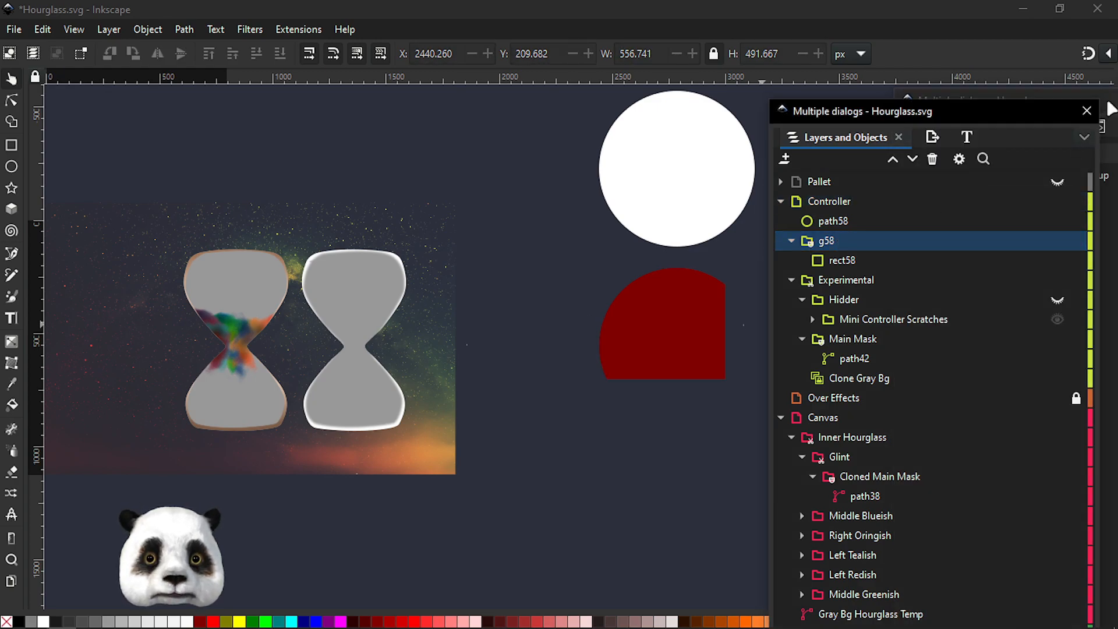
left_click(1111, 114)
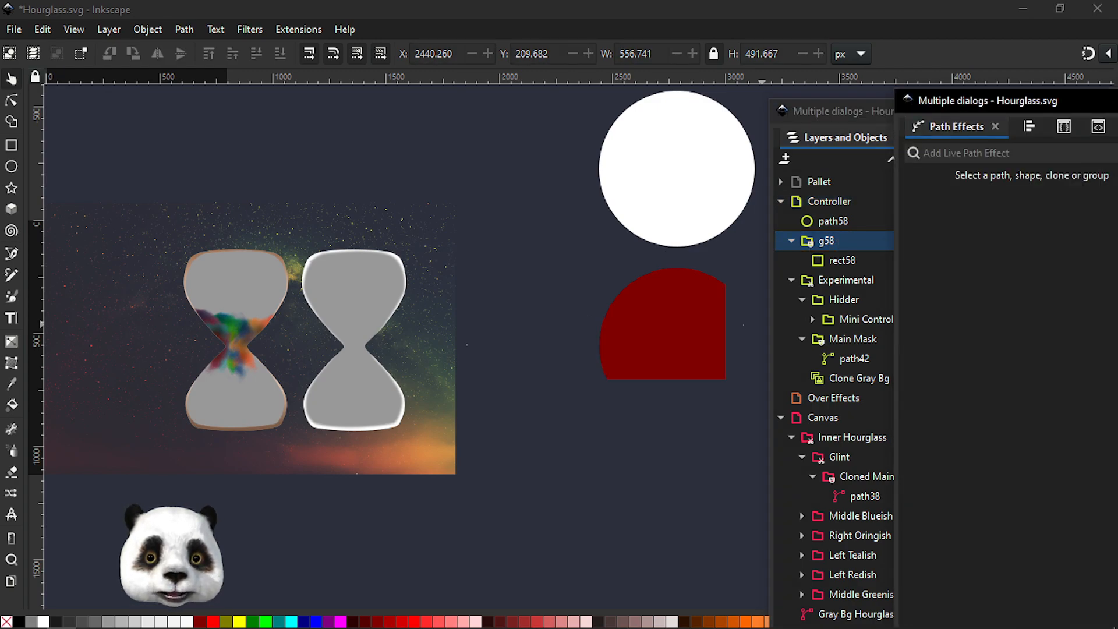
left_click(845, 240)
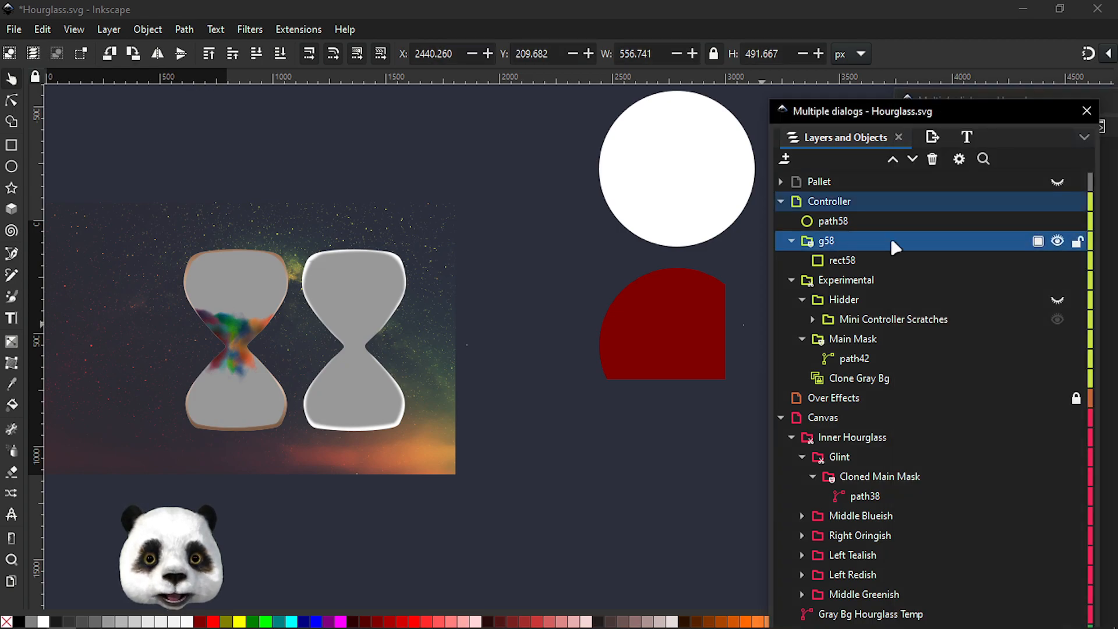
left_click(1108, 152)
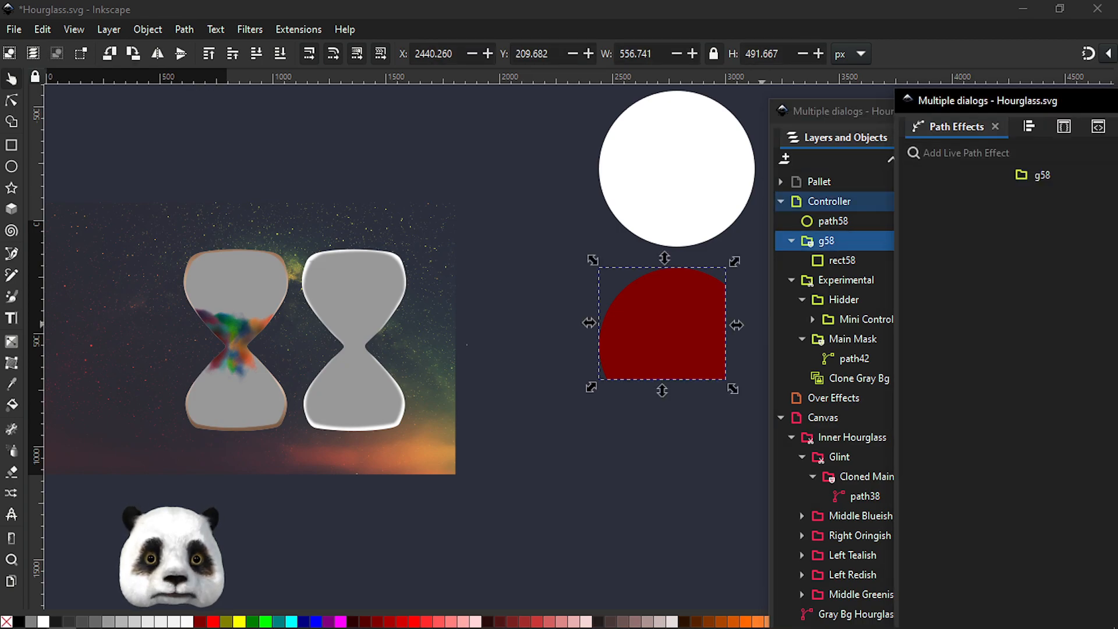
left_click(1108, 153)
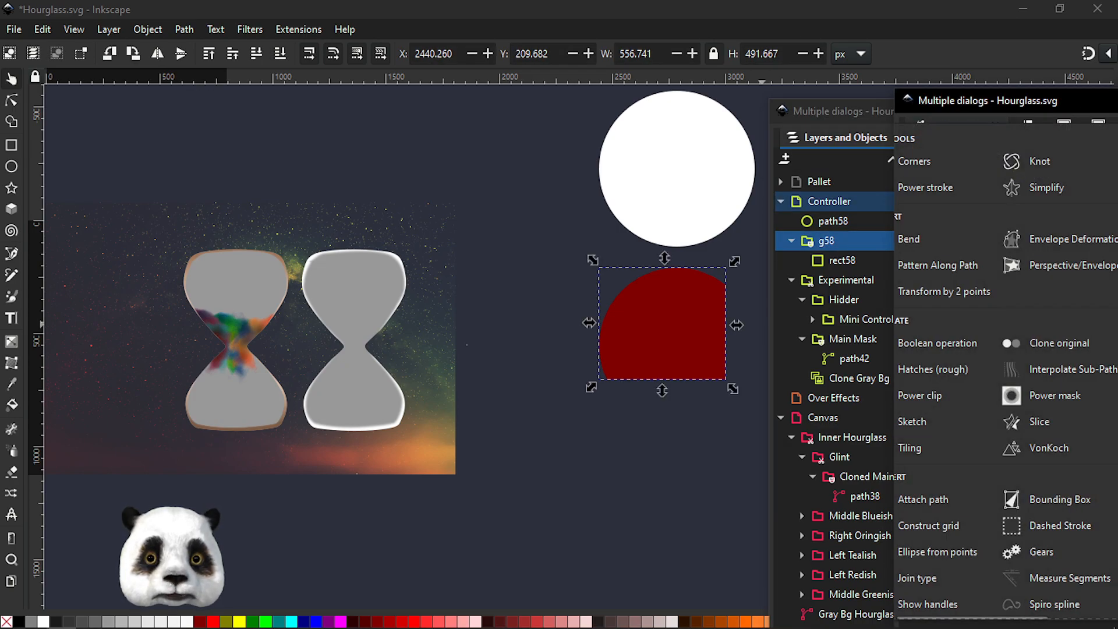
left_click(1033, 401)
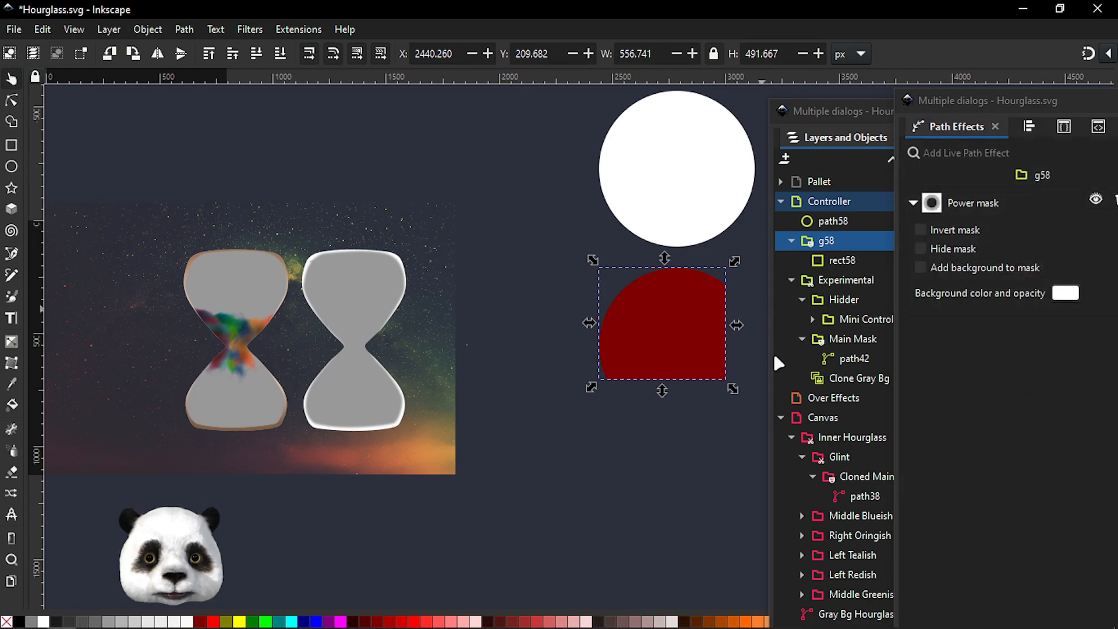
Try toggling the Power mask's Add background to mask and Invert mask options
left_click(920, 268)
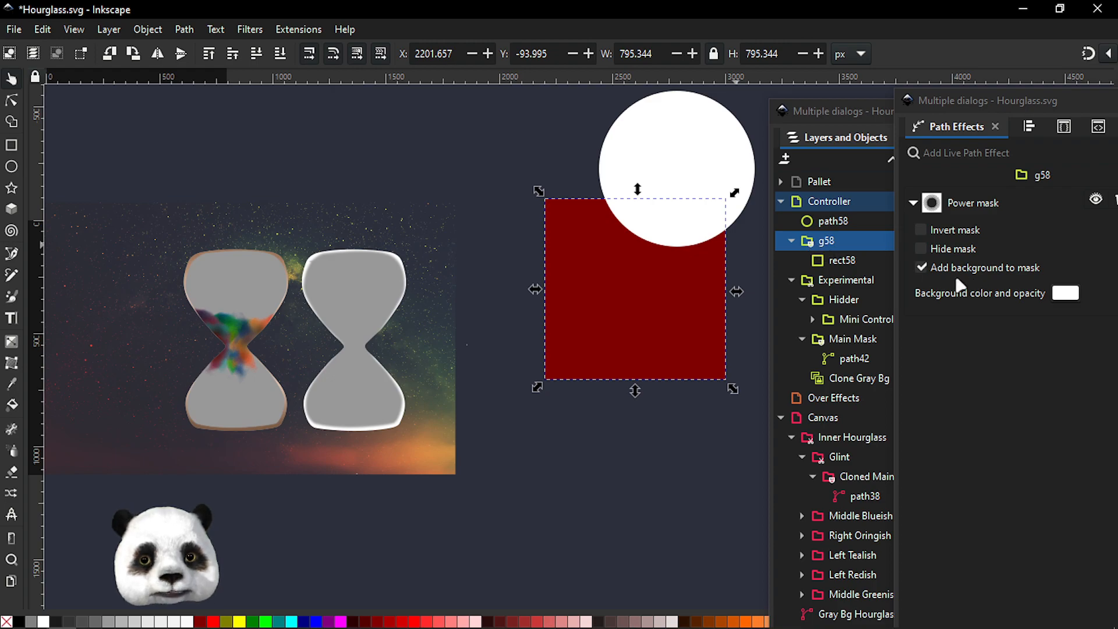
left_click(920, 230)
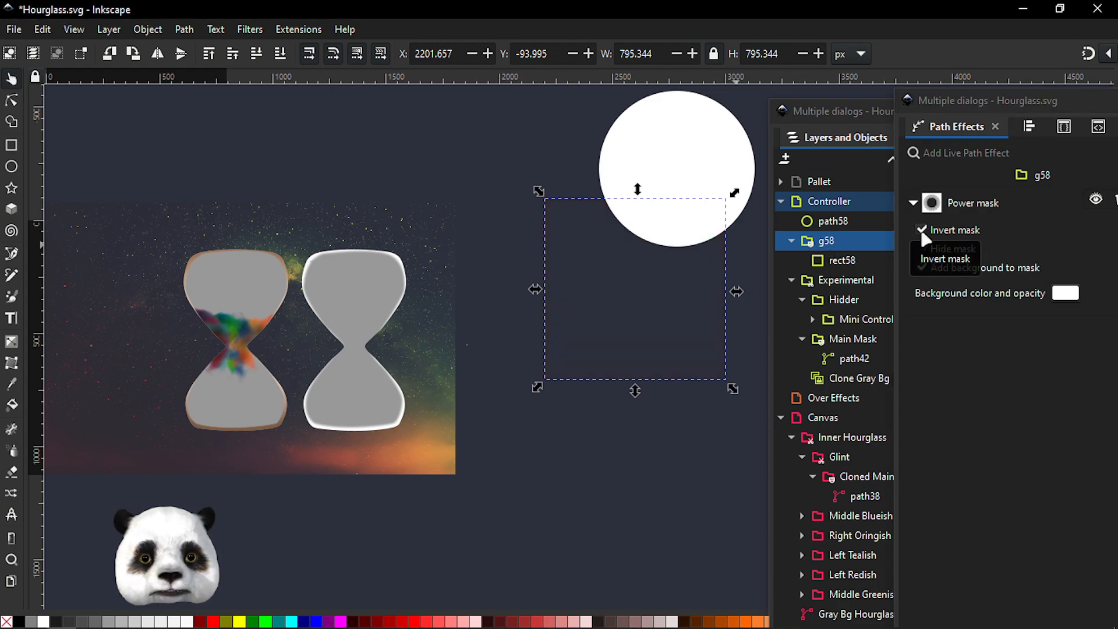
left_click(920, 267)
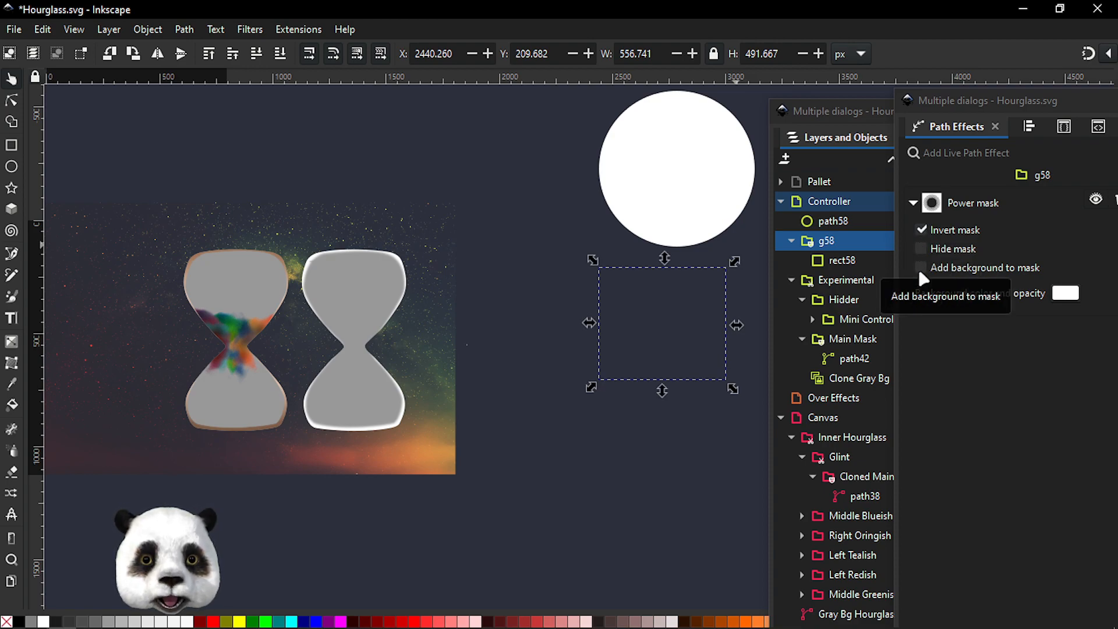
Enable Add background to mask and disable Invert mask on the group's Power mask
left_click(642, 192)
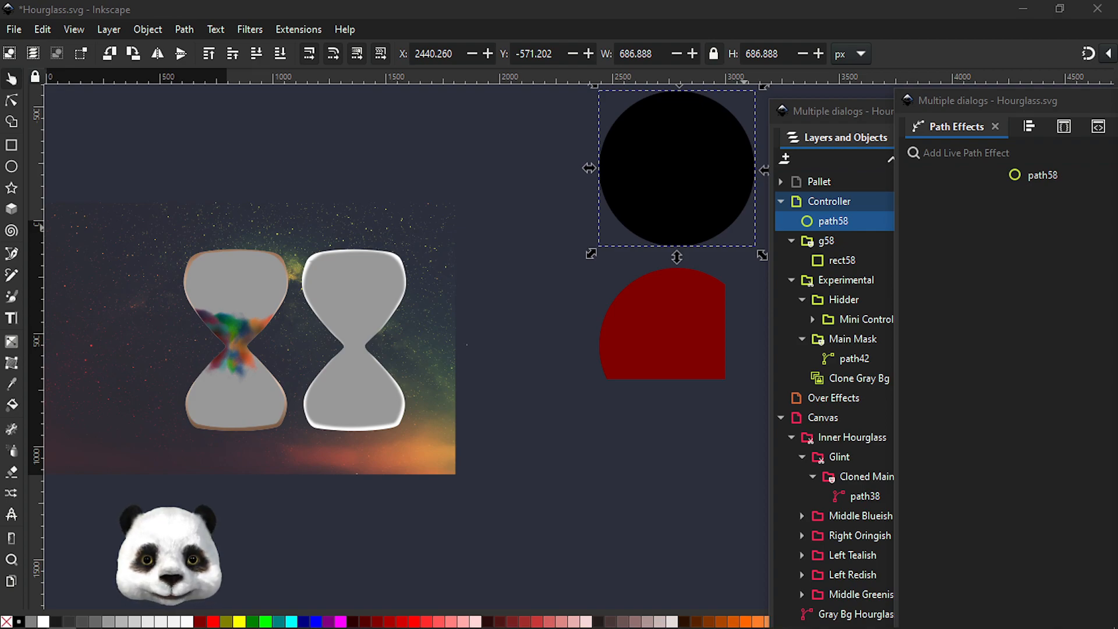
left_click(825, 242)
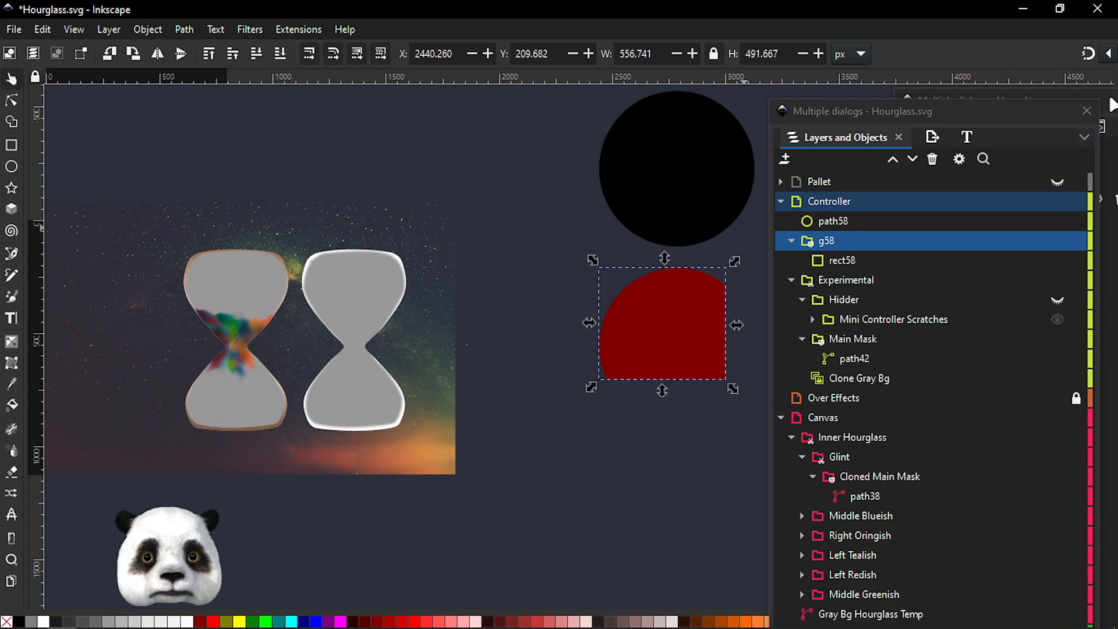
left_click(1108, 105)
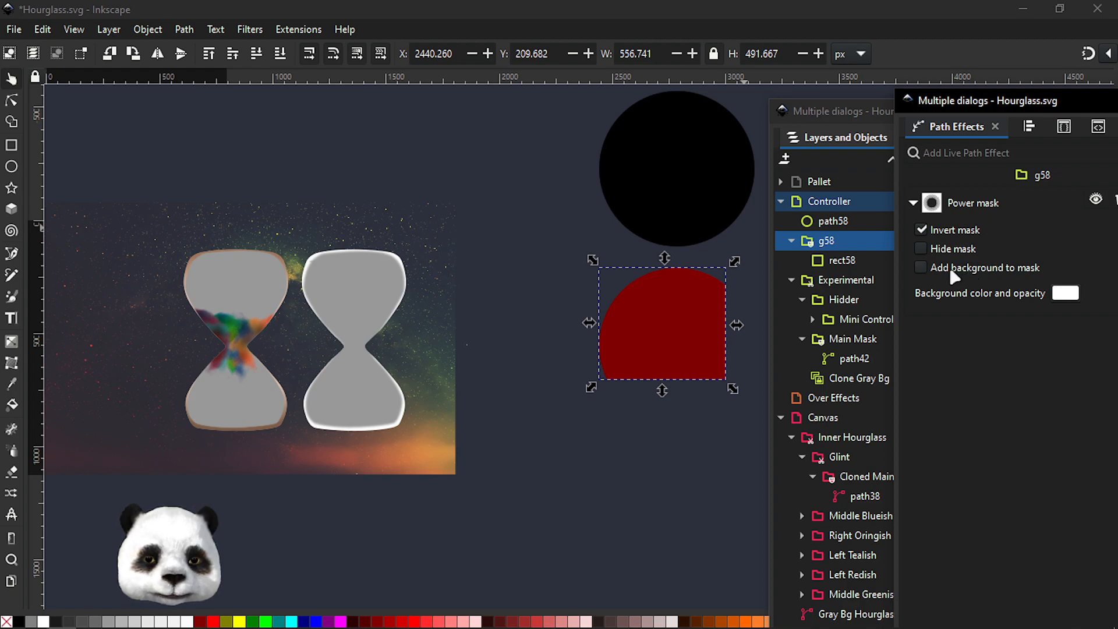
left_click(919, 271)
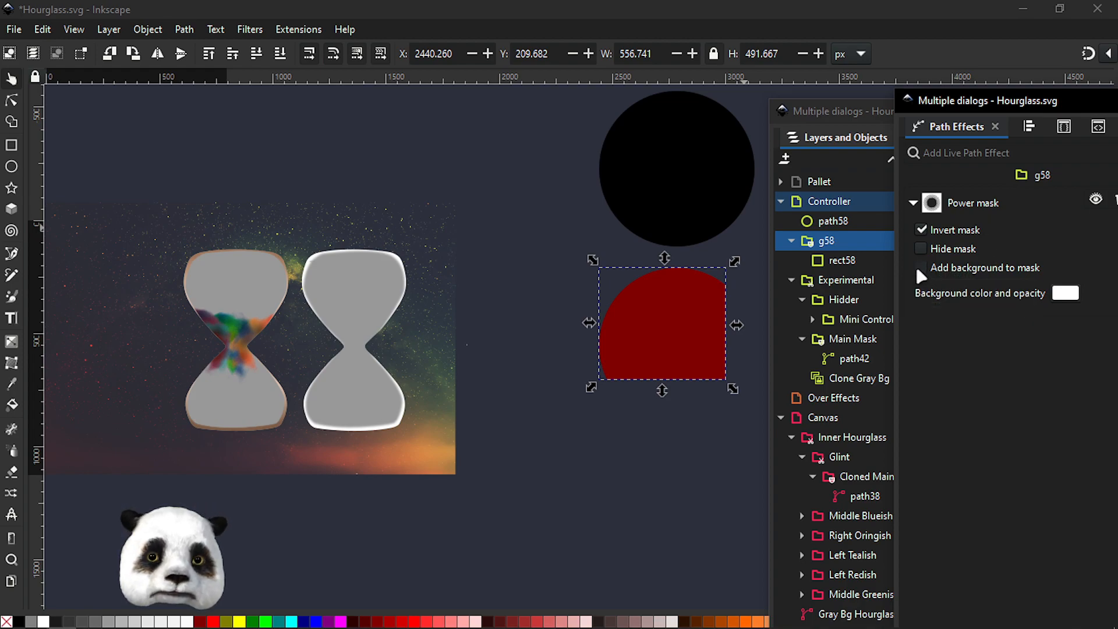
left_click(920, 230)
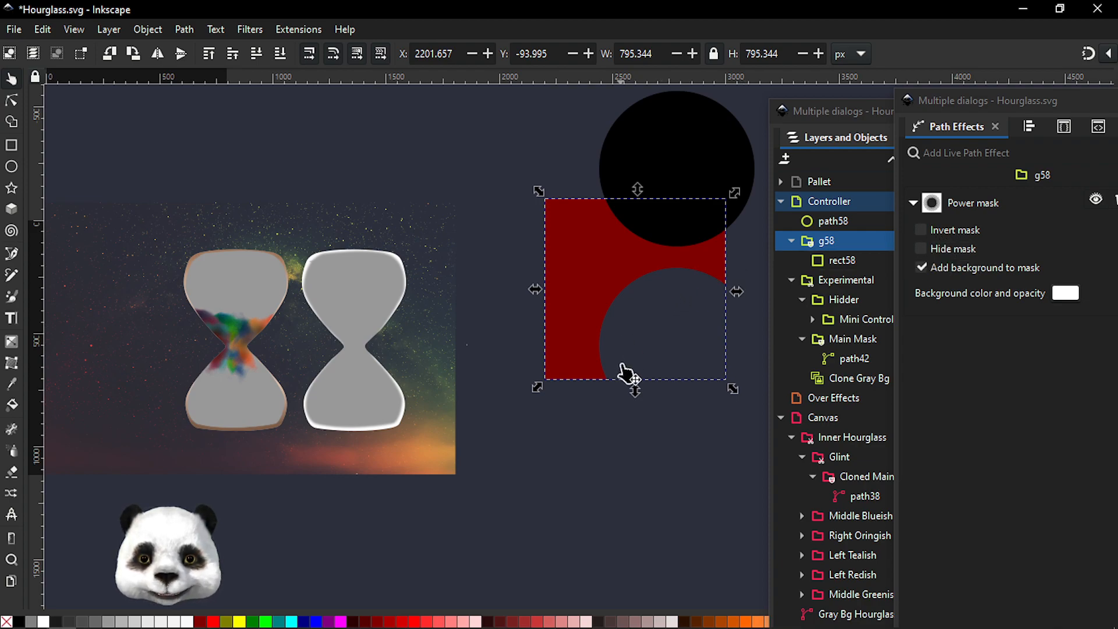
Darken the original circle's fill to lightness 20, RGBA 161616ff, in Fill and Stroke
left_click(701, 167)
left_click_drag(1117, 52, 868, 61)
left_click_drag(868, 484, 1018, 500)
left_click_drag(932, 577, 1013, 579)
left_click_drag(796, 451, 821, 458)
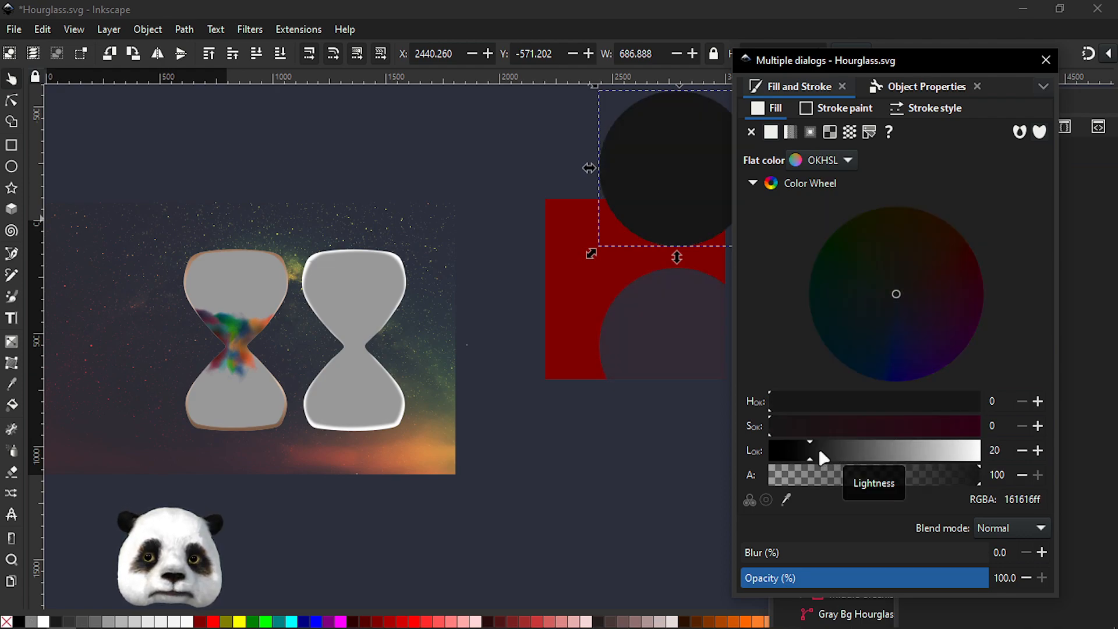
left_click_drag(832, 65, 1117, 102)
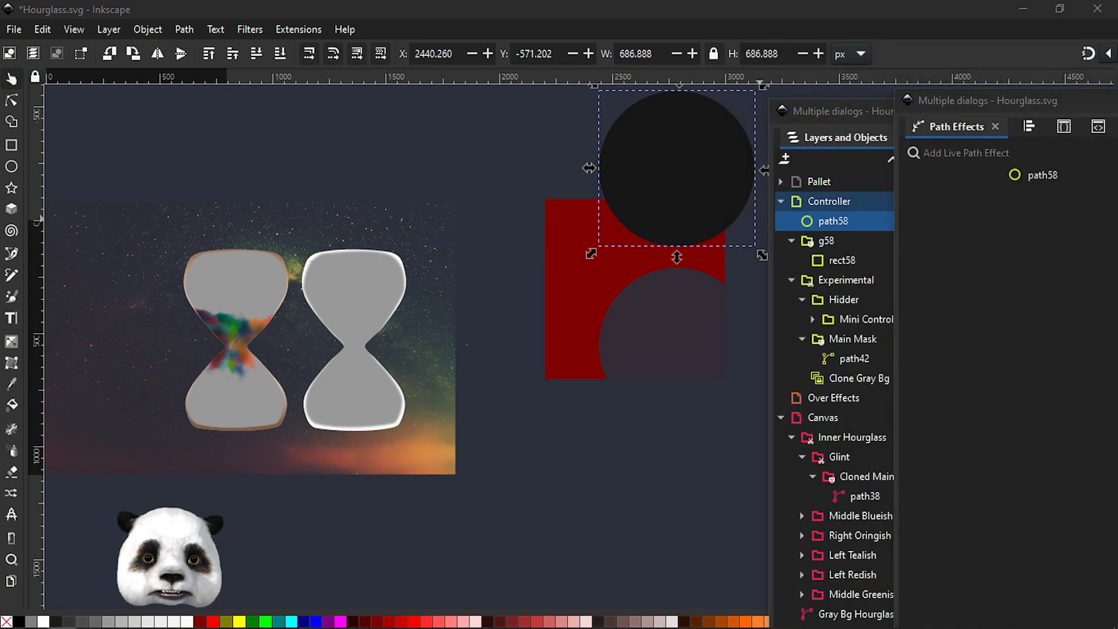
Set the masked group's Power mask background color to a dark grey of lightness 12, RGBA 060606ff
left_click(823, 247)
left_click(845, 243)
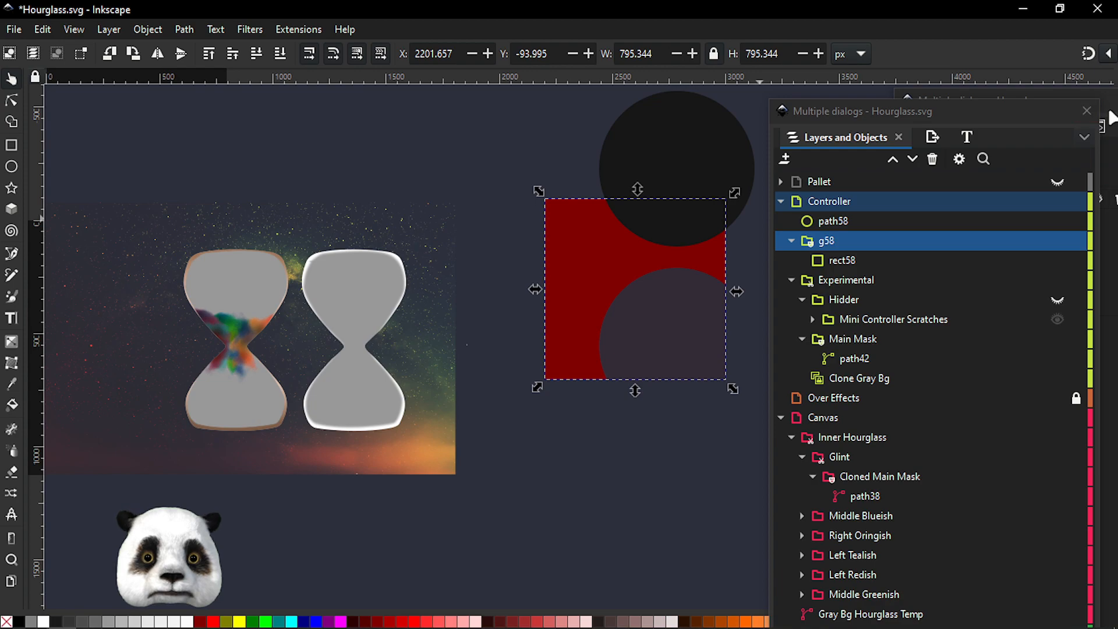
left_click(1110, 116)
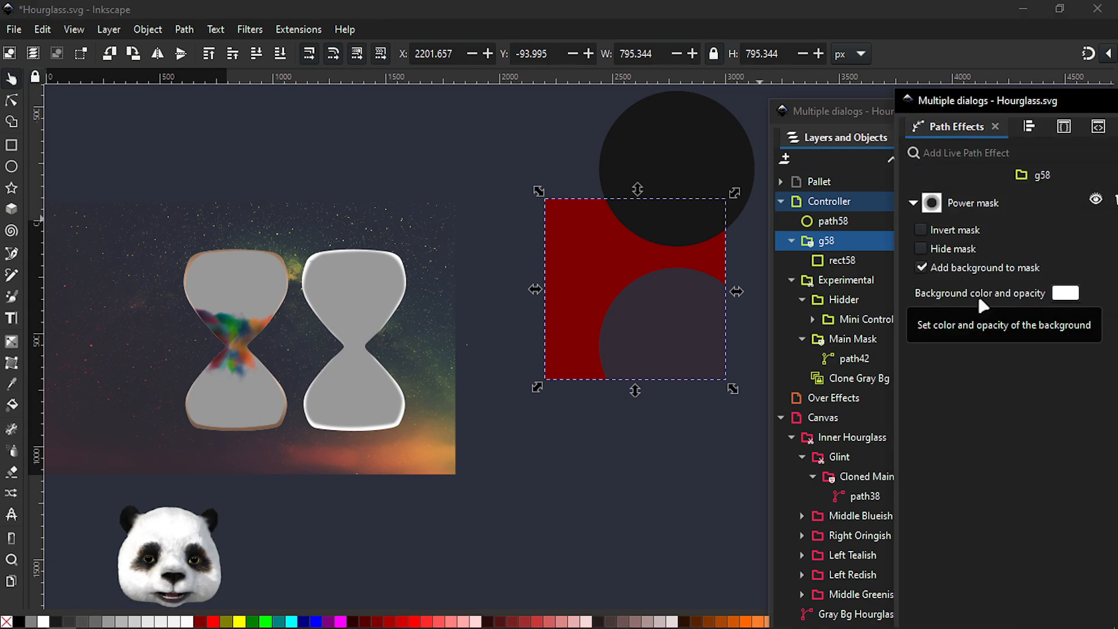
left_click(1065, 294)
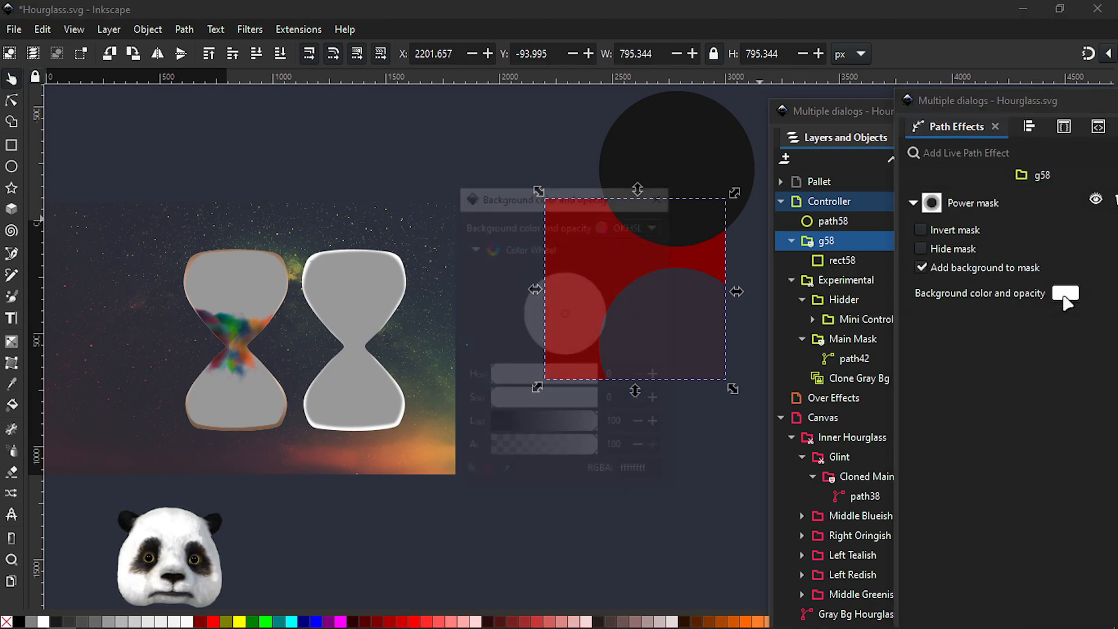
left_click_drag(556, 429, 548, 425)
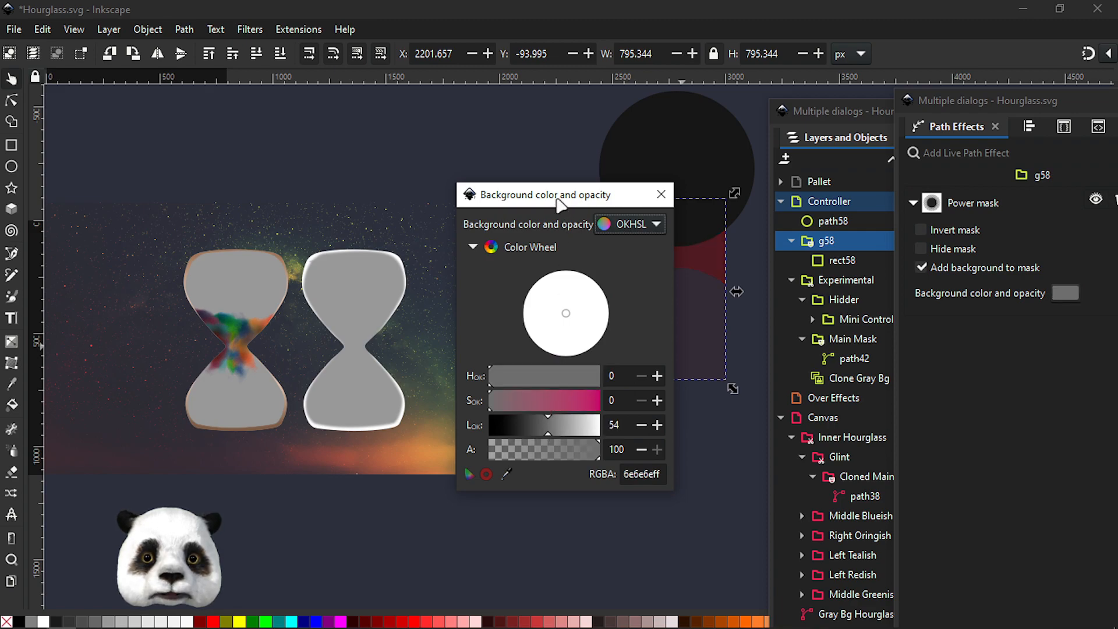
left_click_drag(562, 198, 390, 175)
left_click_drag(344, 381, 370, 356)
left_click_drag(382, 395, 328, 396)
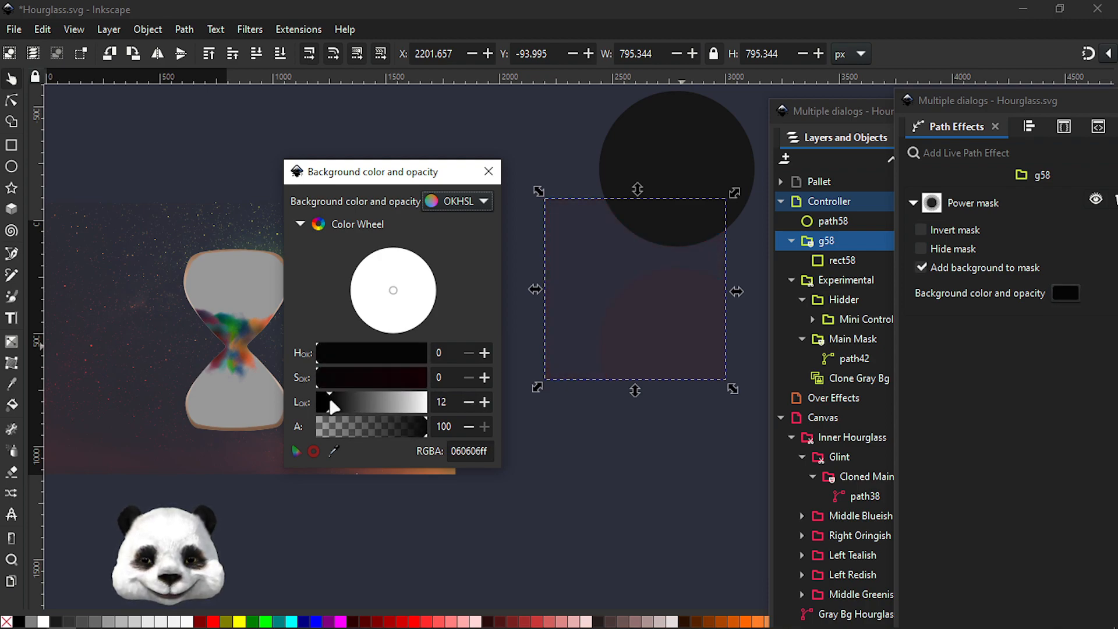
Try an olive Power mask background color with hue 109, saturation 61 and lightness 41 (RGBA 4d4d29ff)
left_click(654, 165)
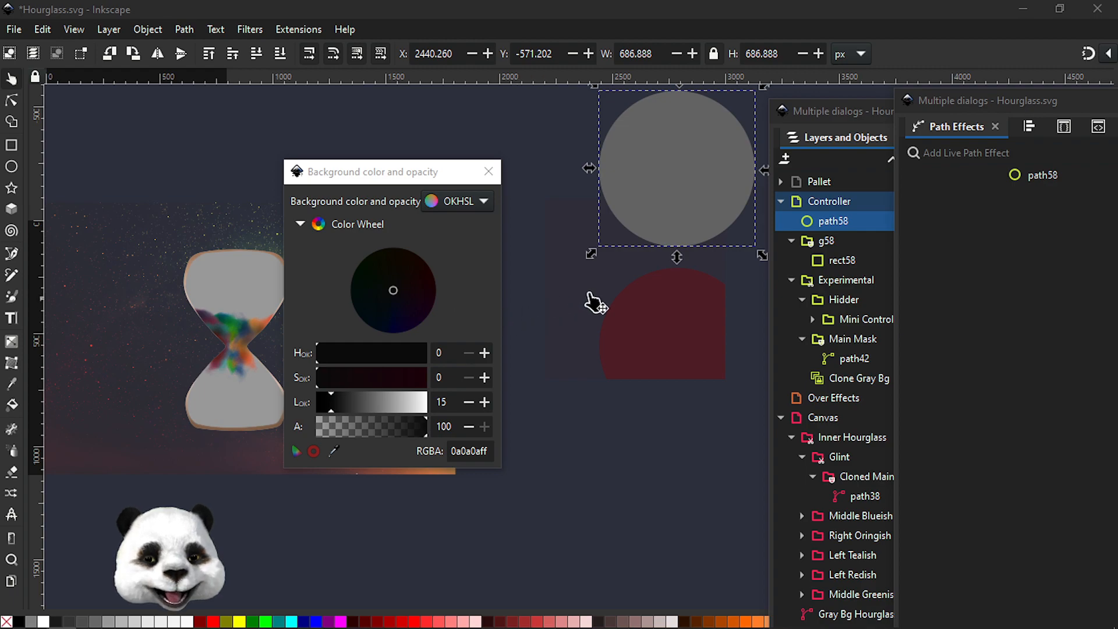
left_click(836, 241)
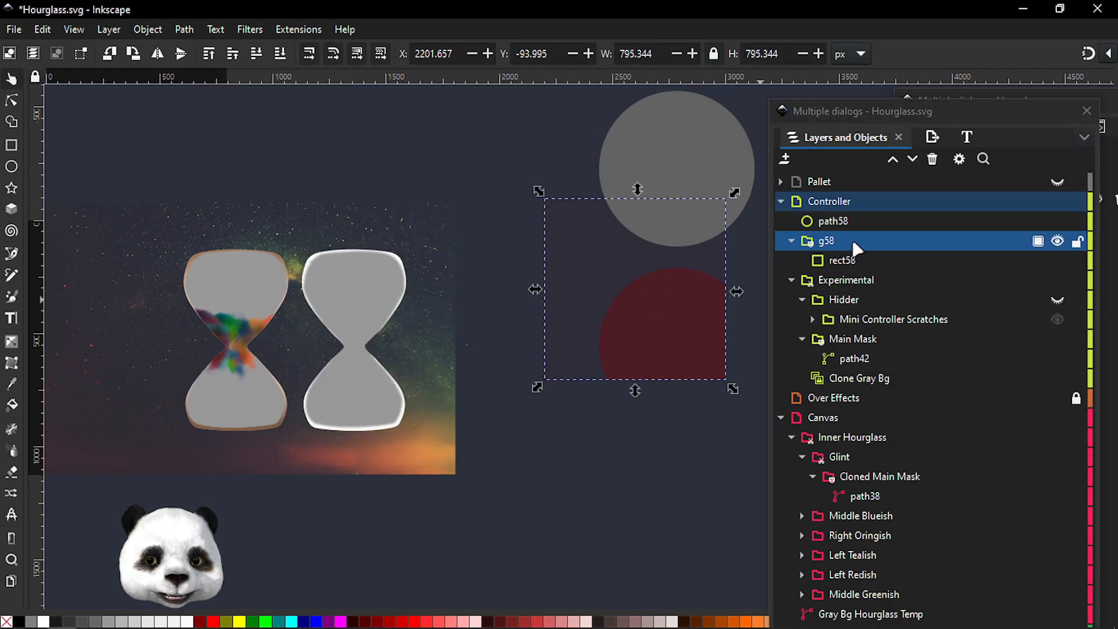
left_click(1110, 241)
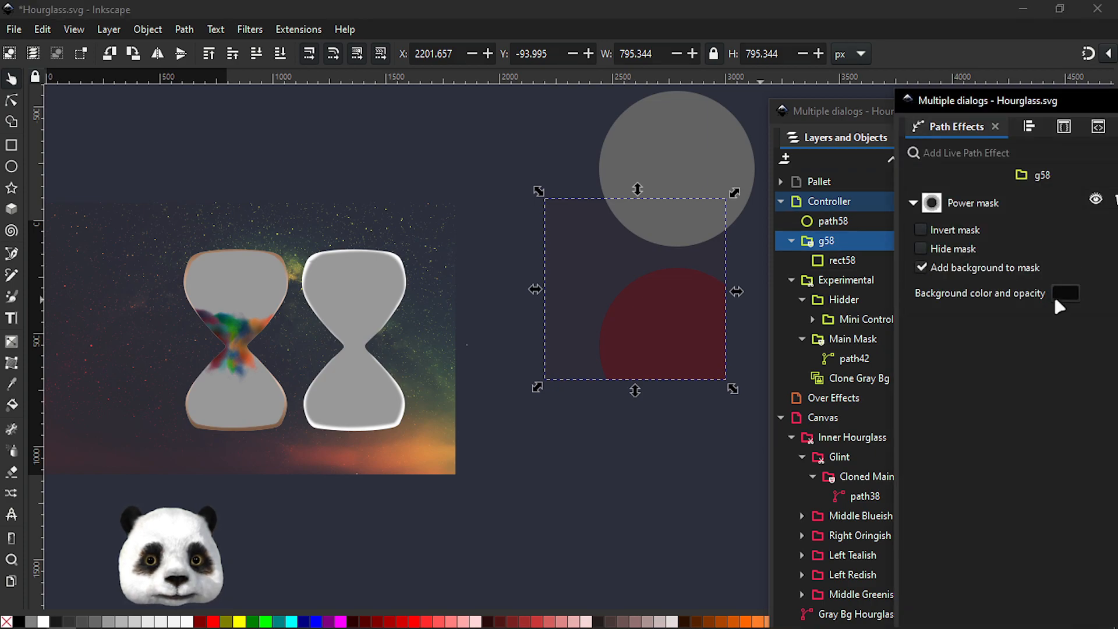
left_click(1064, 294)
left_click_drag(553, 205, 327, 193)
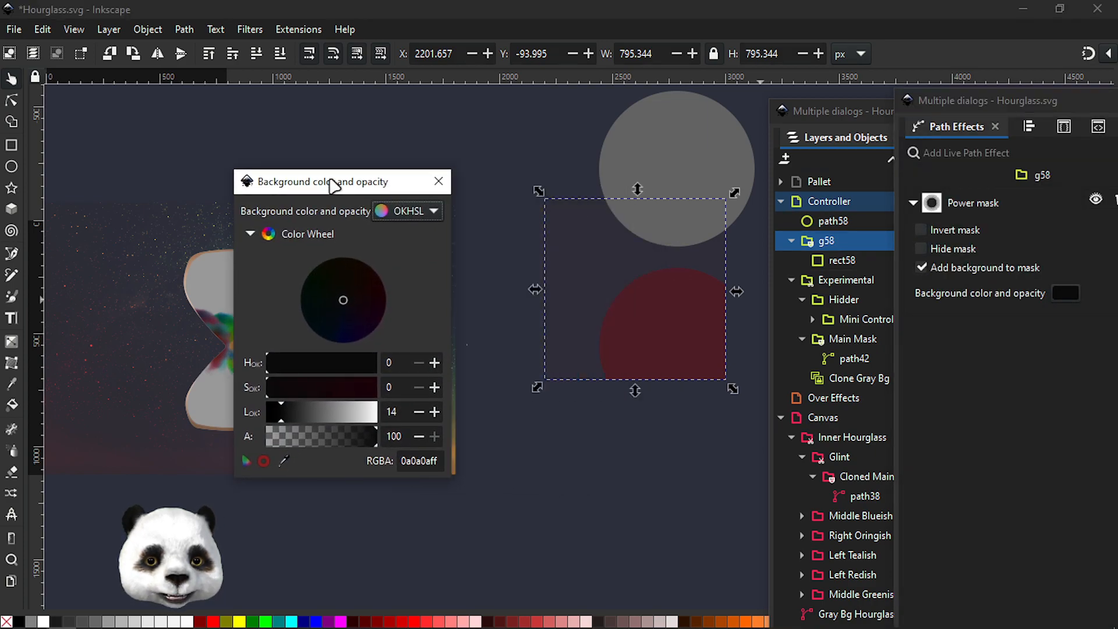
left_click_drag(294, 409, 298, 362)
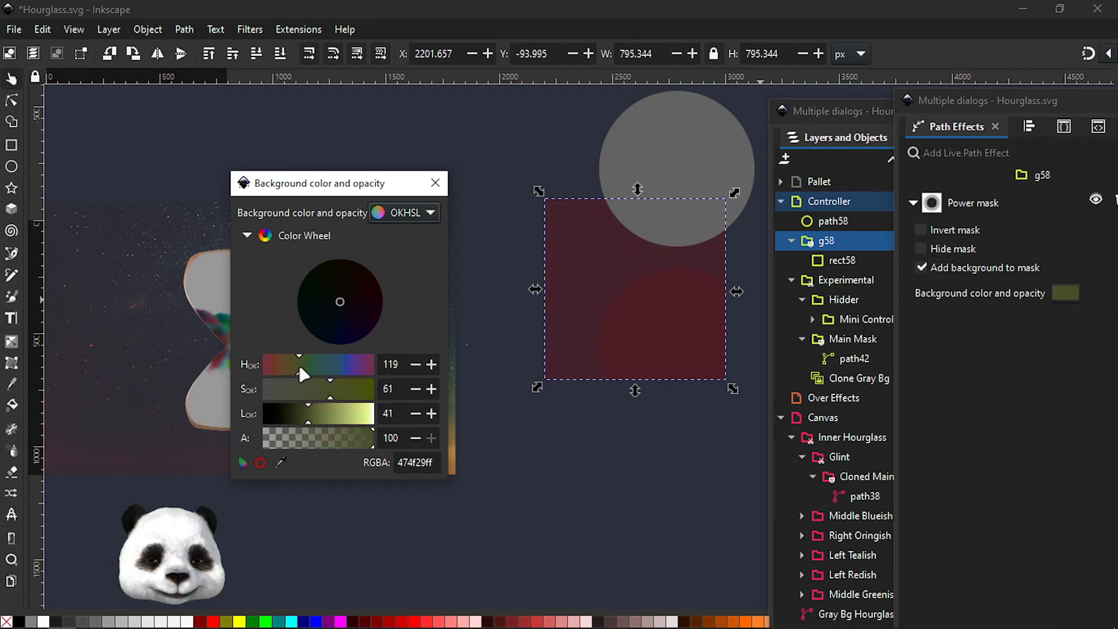
left_click(296, 365)
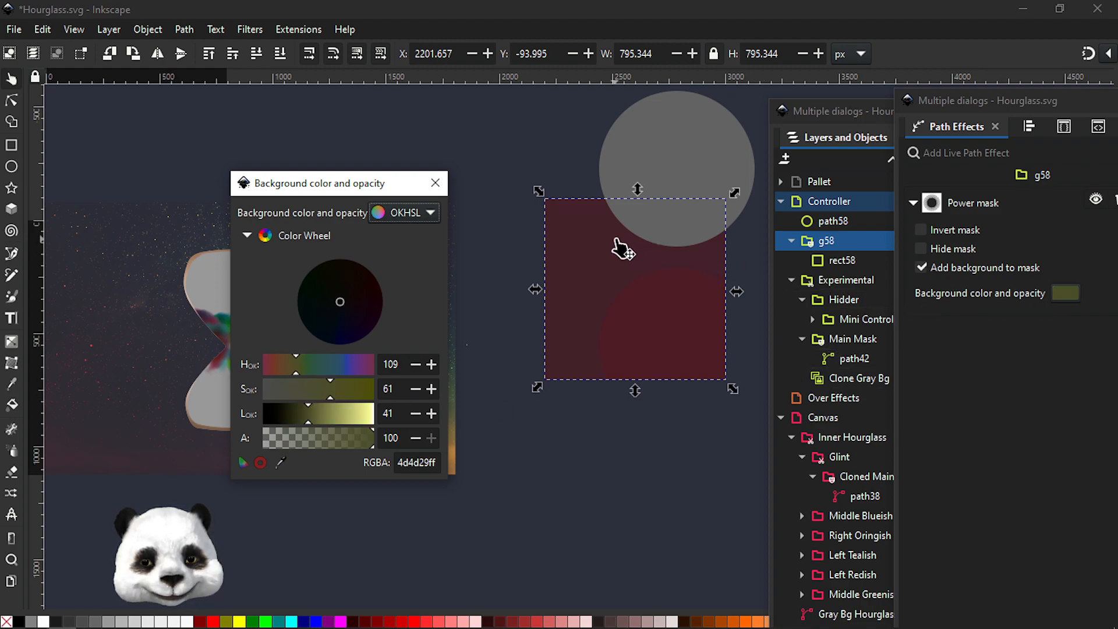
Set the Power mask background to grey lightness 50 (RGBA 636363ff) and enable Invert mask
left_click(1055, 298)
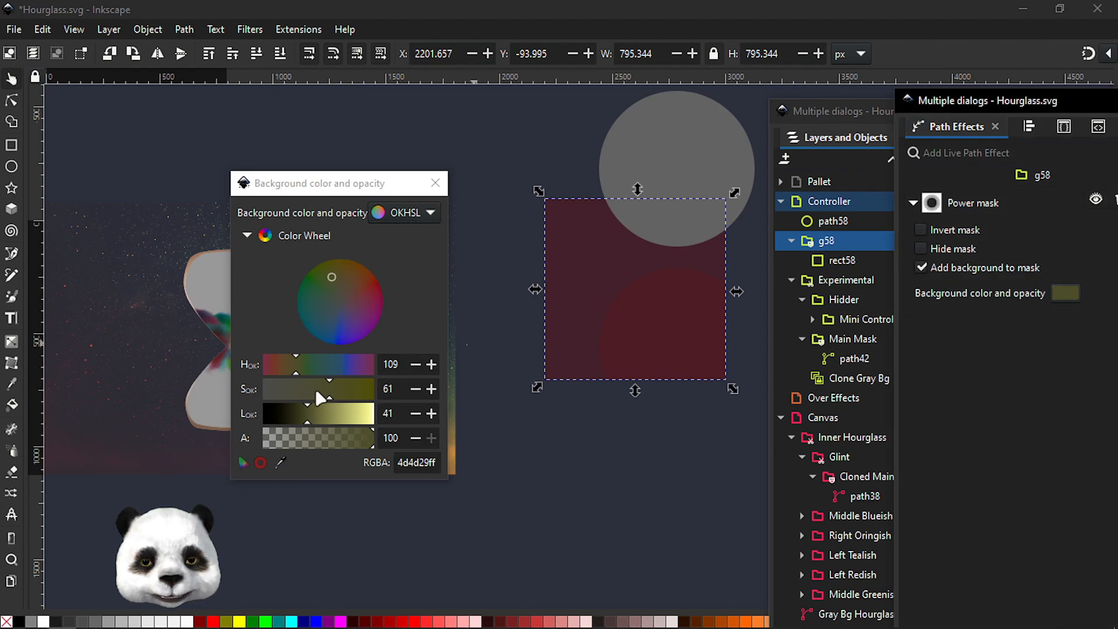
left_click_drag(289, 409, 247, 425)
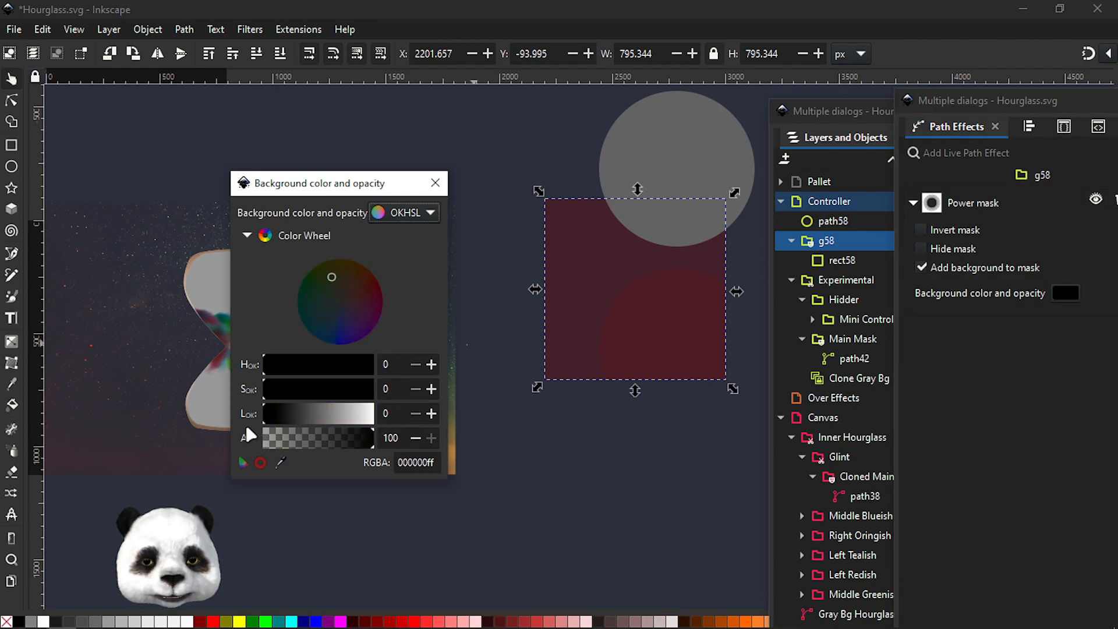
left_click(318, 414)
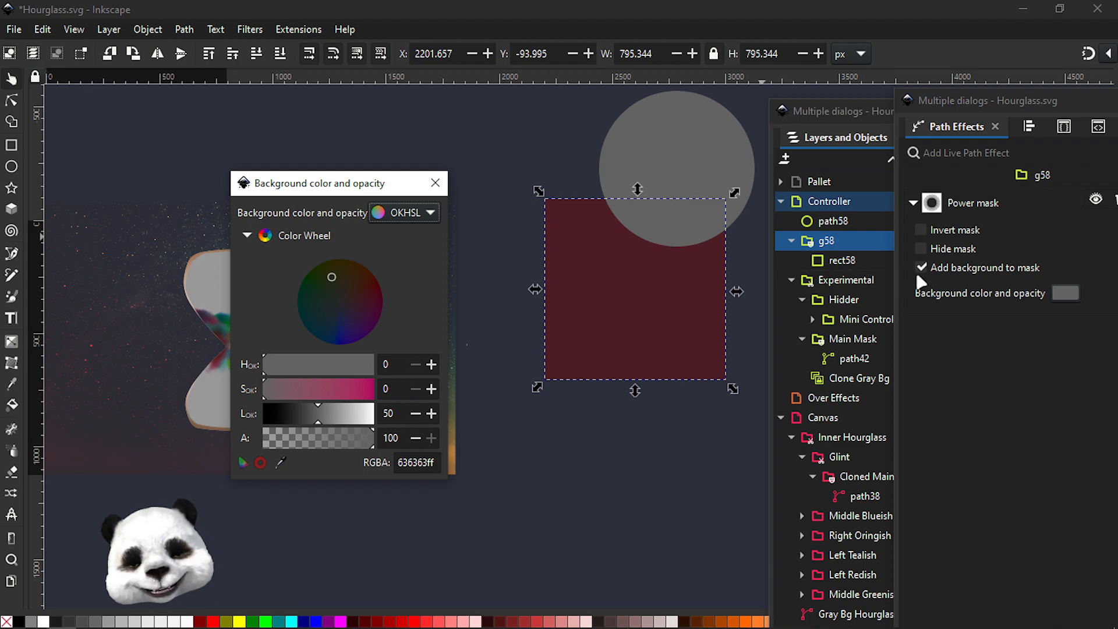
left_click(919, 230)
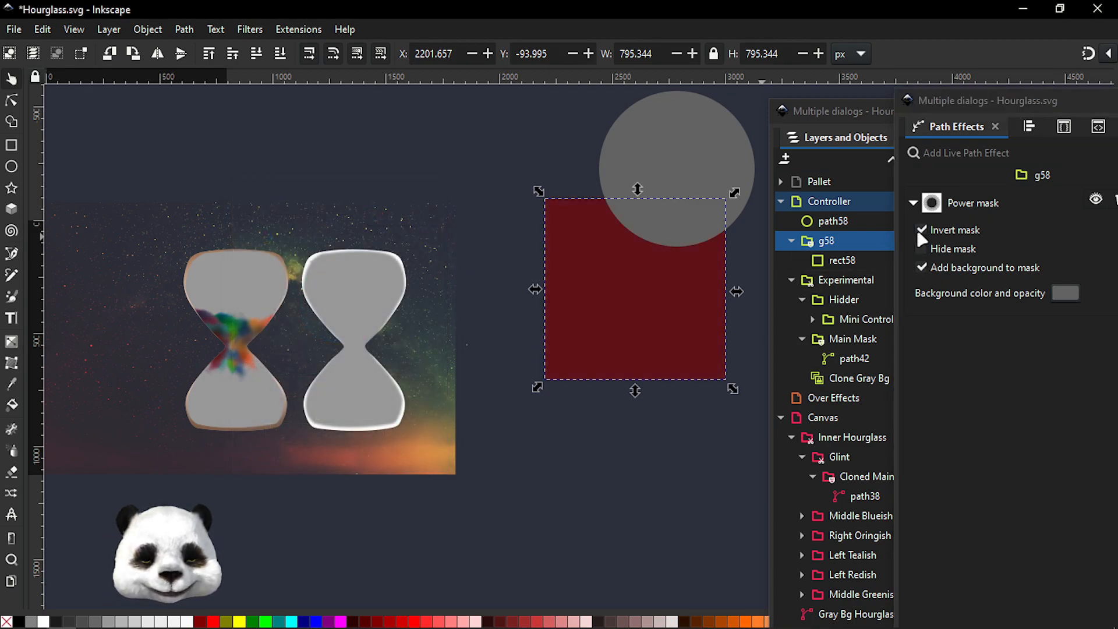
Set the group's Power mask background color to white, RGBA ffffffff, and close the color dialog
left_click(719, 160)
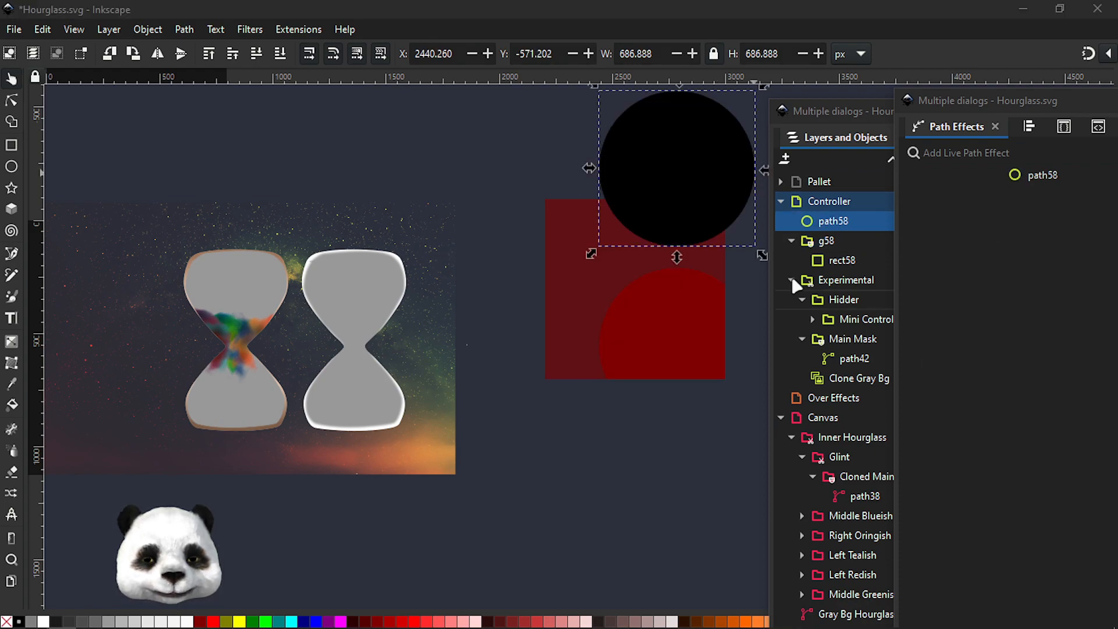
left_click(611, 314)
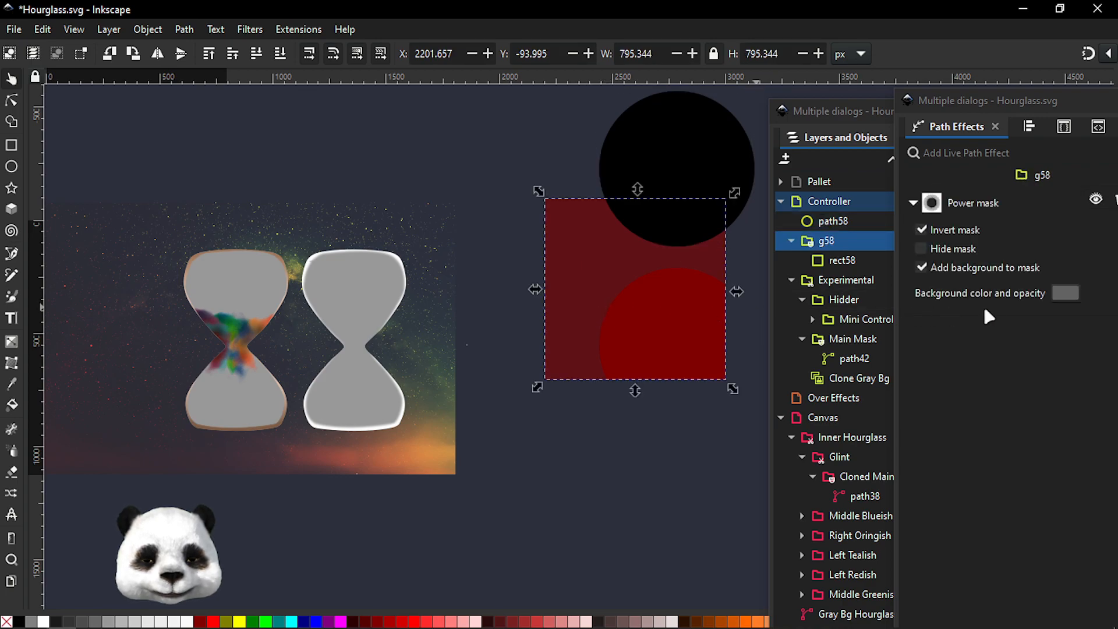
left_click(1064, 293)
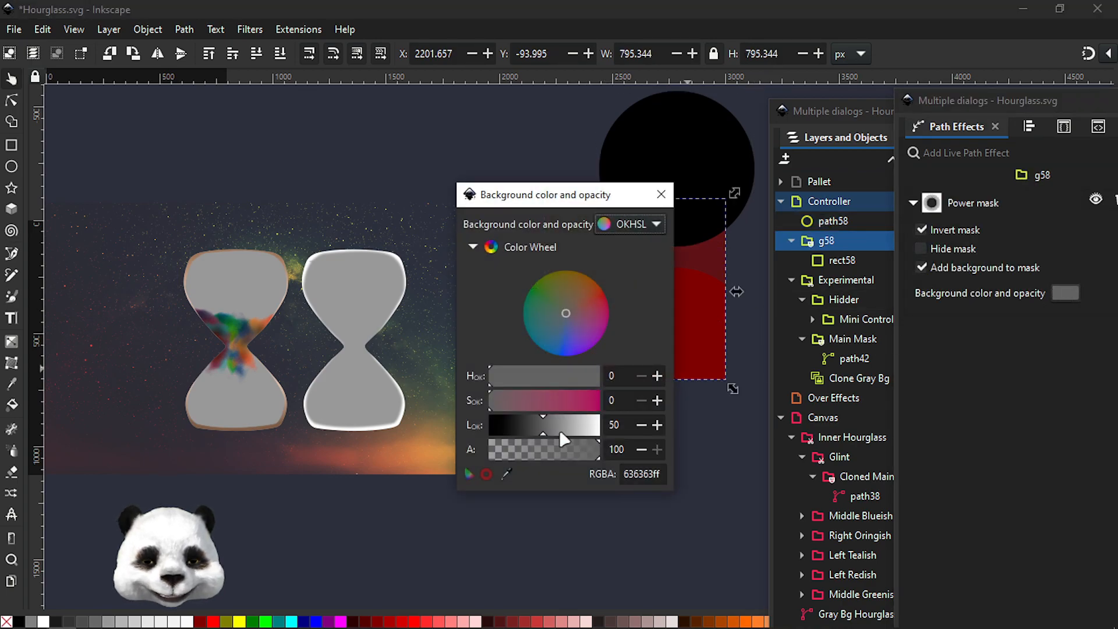
left_click_drag(545, 431, 482, 424)
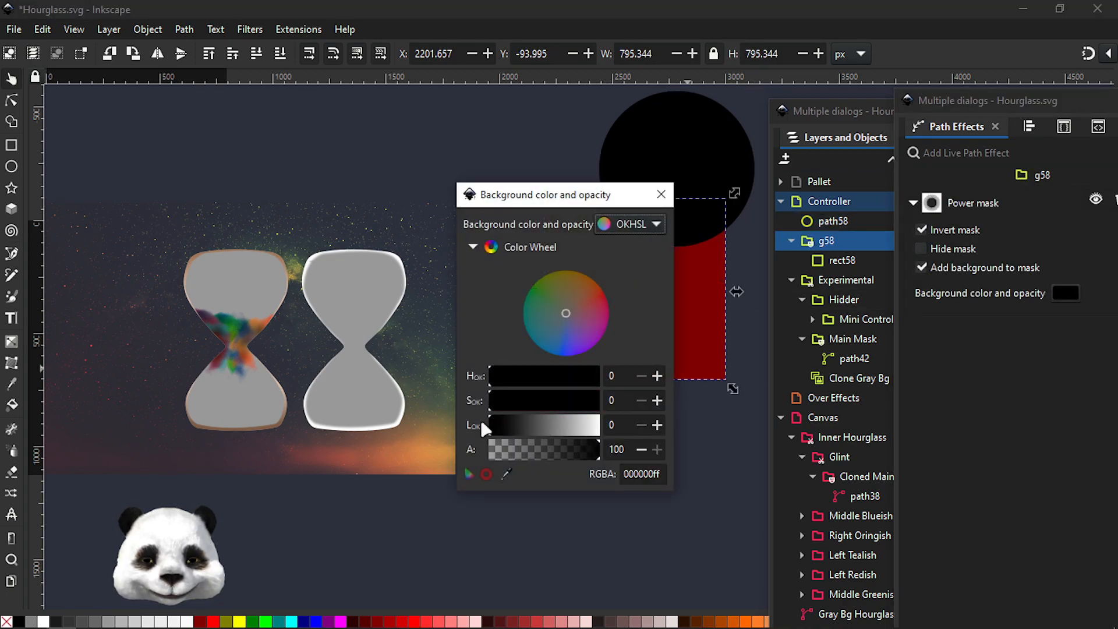
left_click_drag(559, 428, 457, 428)
left_click_drag(576, 195, 423, 181)
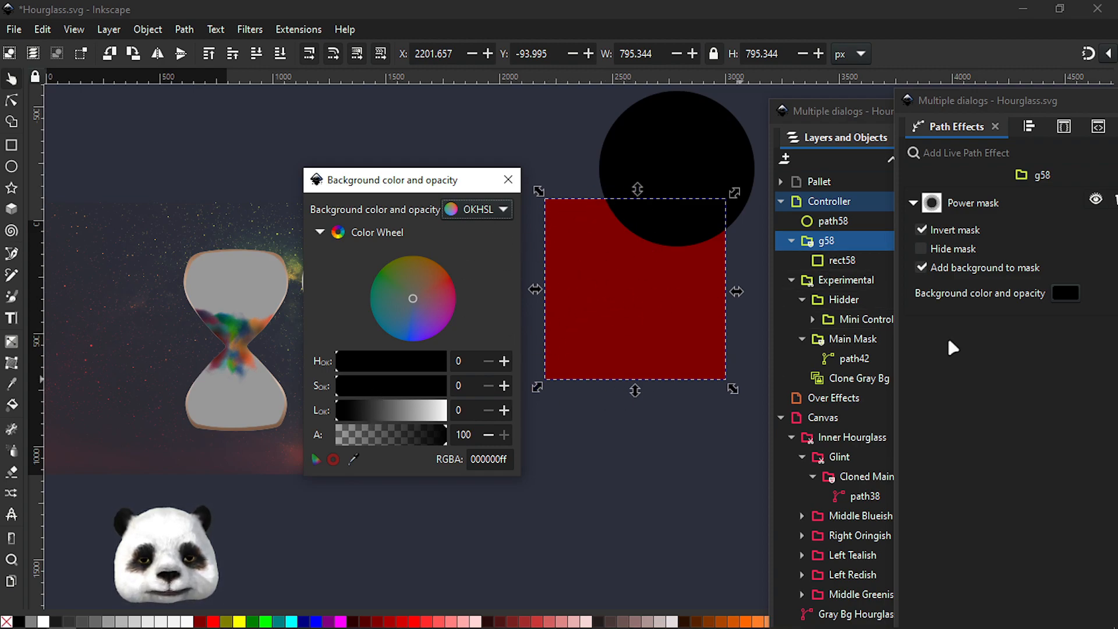
left_click_drag(360, 414, 457, 428)
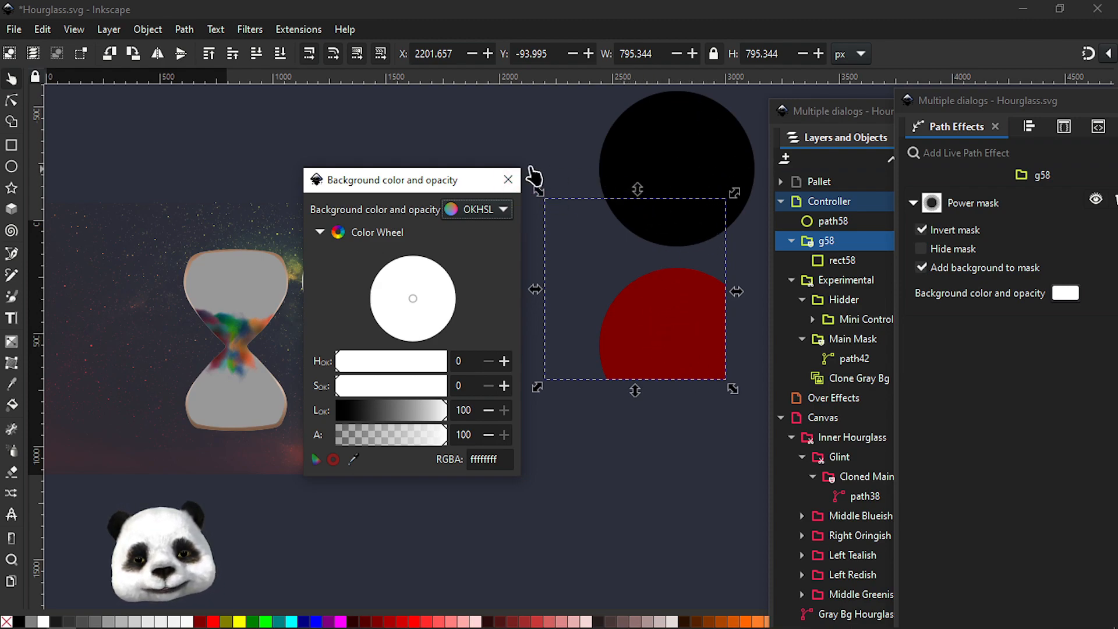
left_click(507, 182)
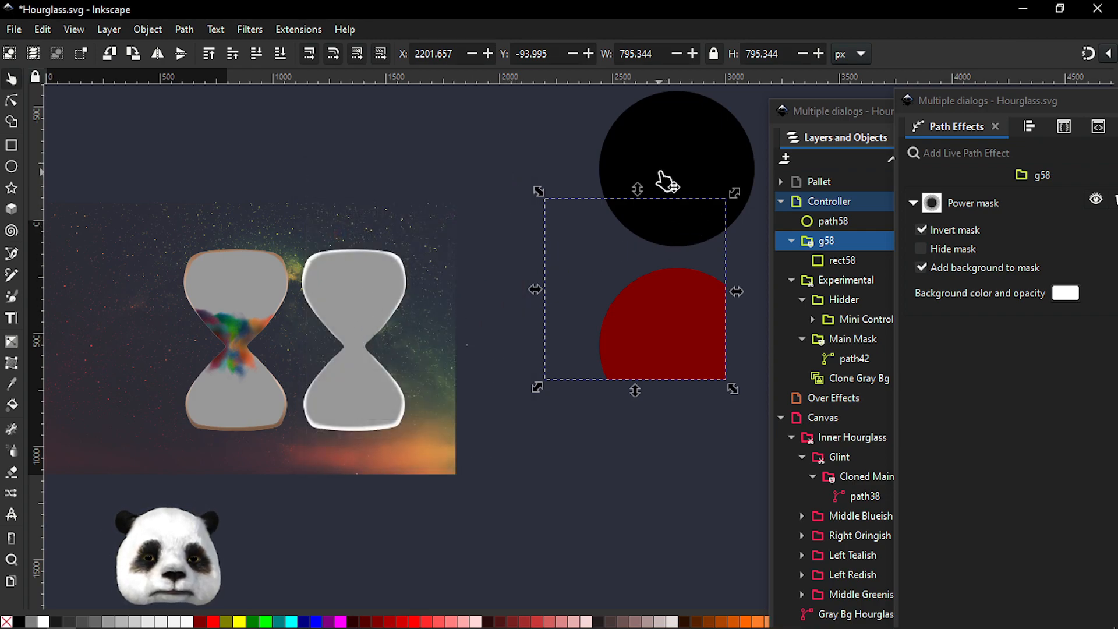
Delete the example circle together with the masked square group
left_click(665, 181, "shift")
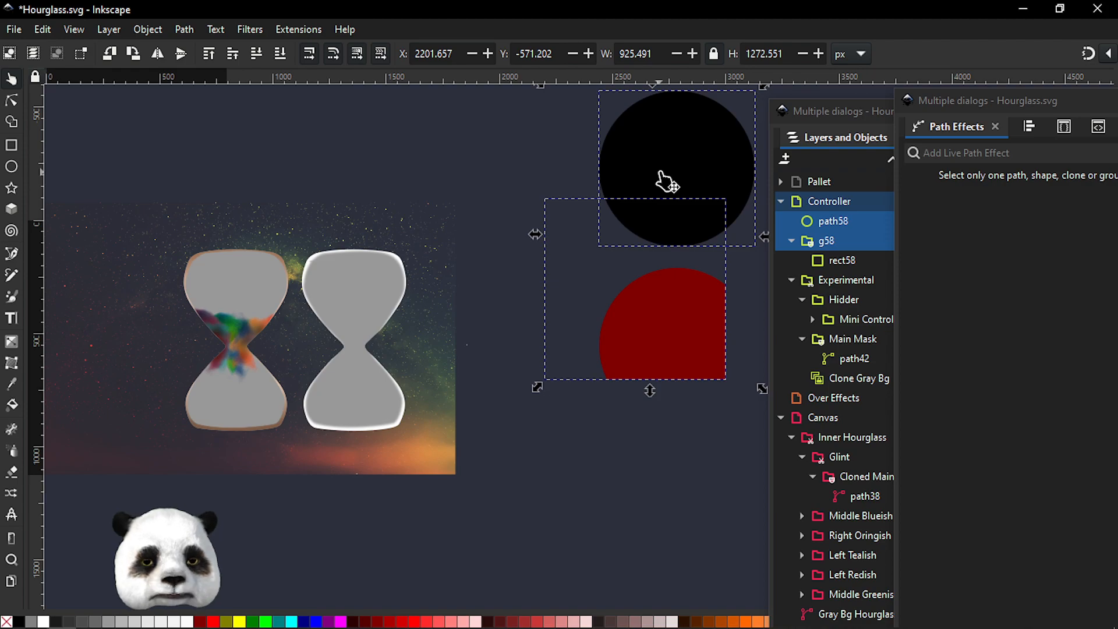
key("Delete")
Zoom into the right hourglass's scratch marks and inspect the Main Mask group's contents in Layers and Objects
scroll(329, 278, "up", 4)
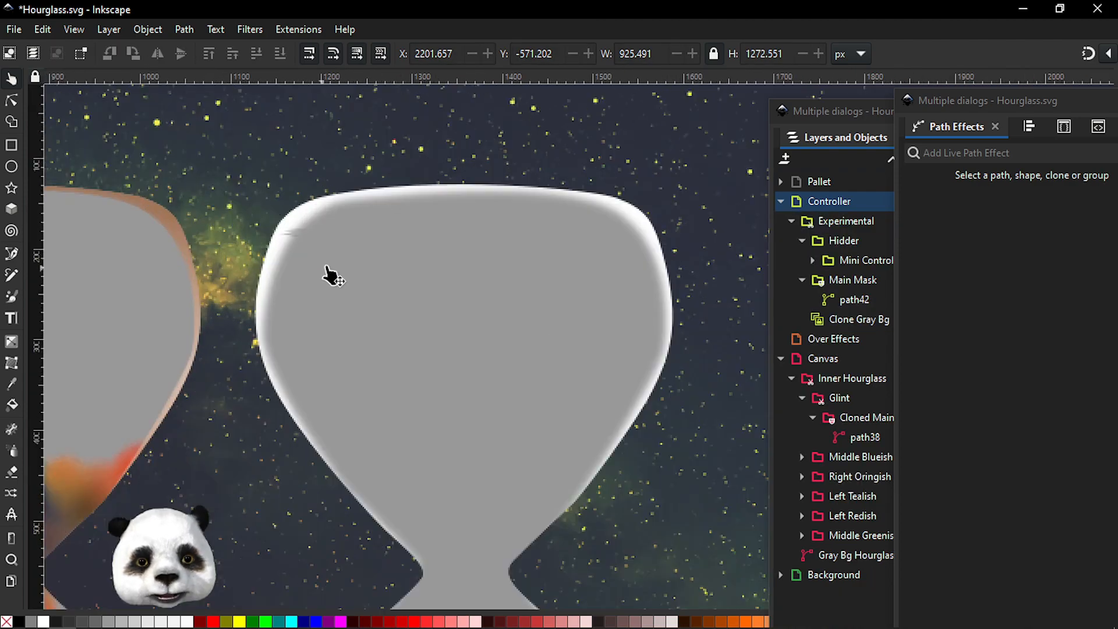
scroll(319, 204, "up", 3)
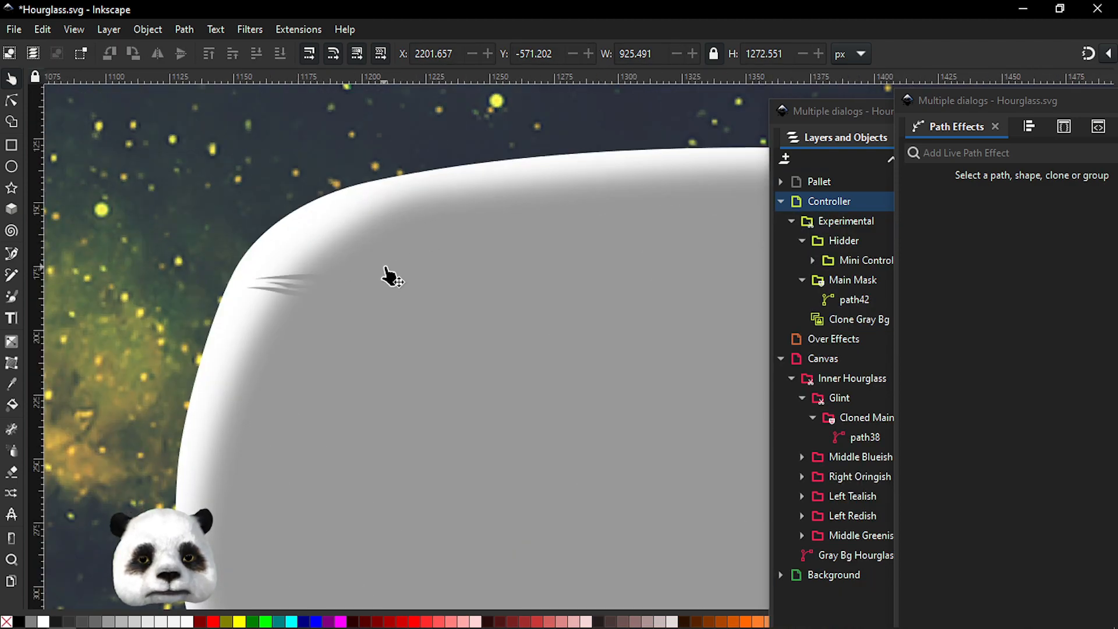
left_click_drag(224, 319, 489, 294)
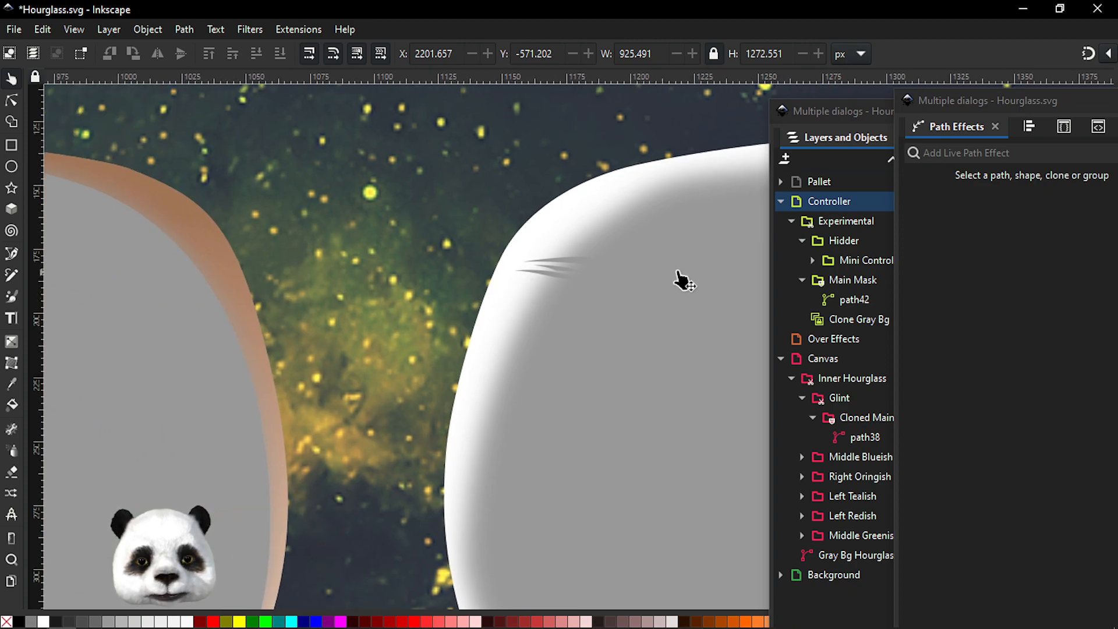
left_click_drag(953, 111, 930, 121)
left_click_drag(828, 117, 745, 121)
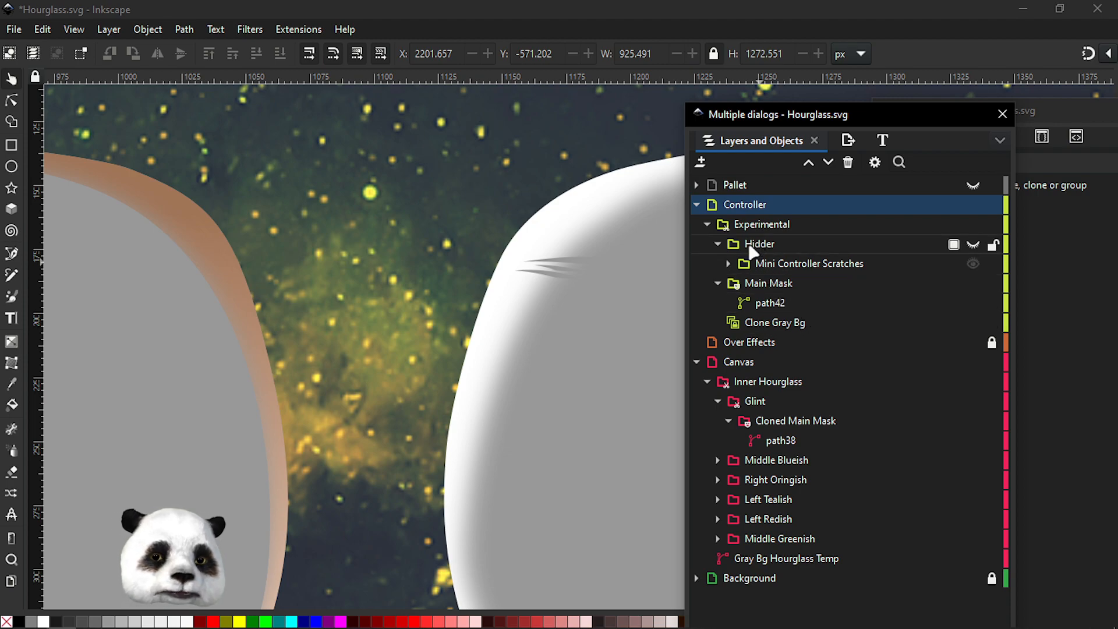
left_click(718, 244)
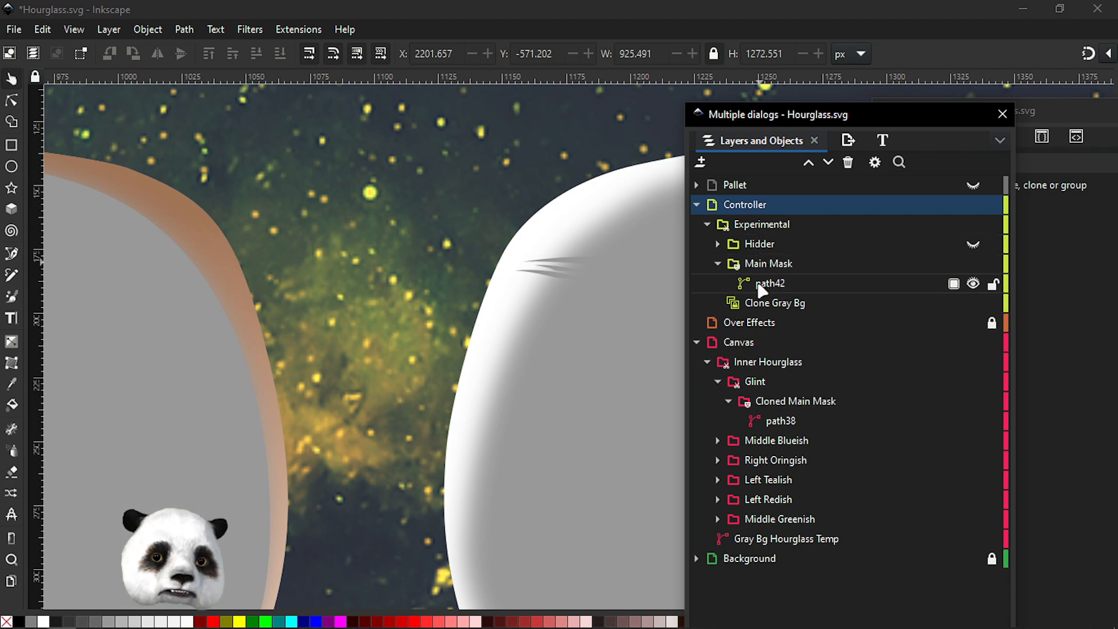
left_click(717, 262)
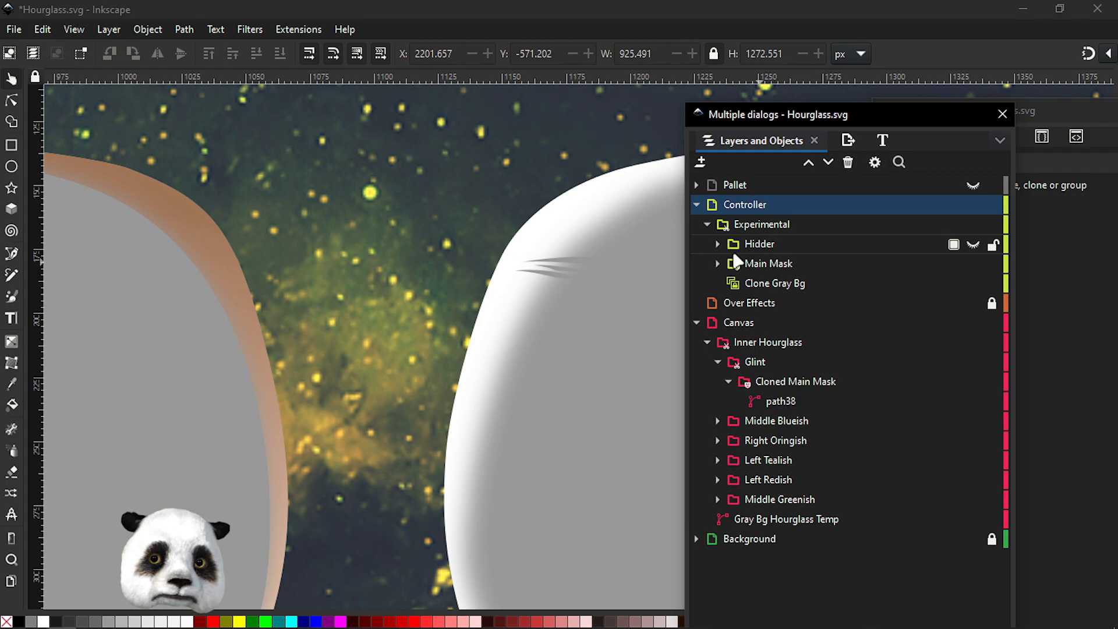
left_click(729, 265)
left_click(717, 263)
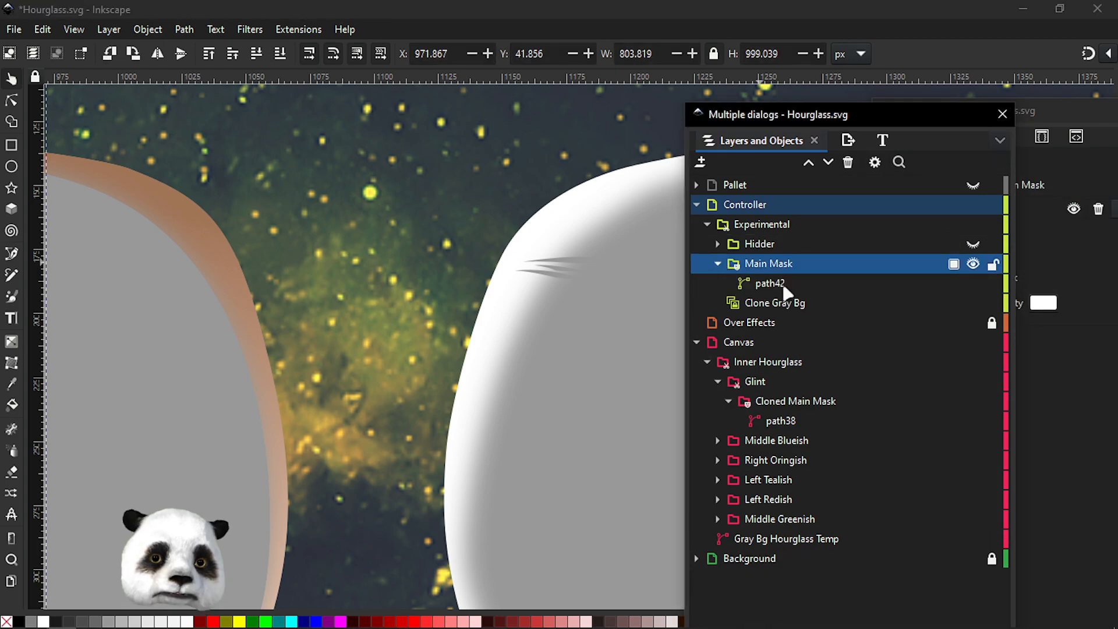
left_click(757, 286)
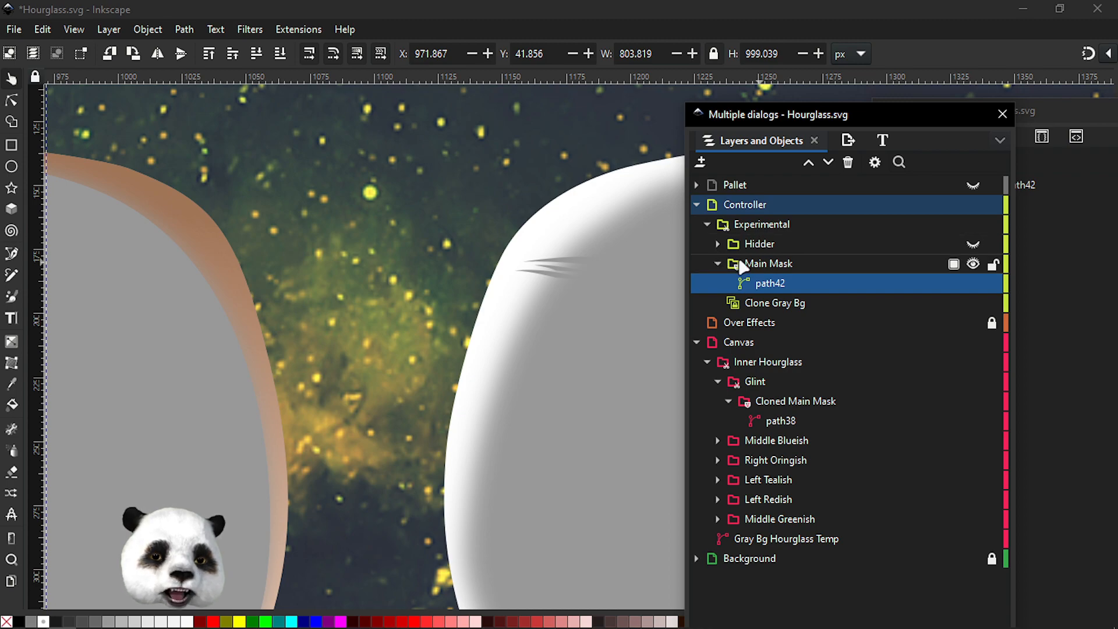
left_click(718, 244)
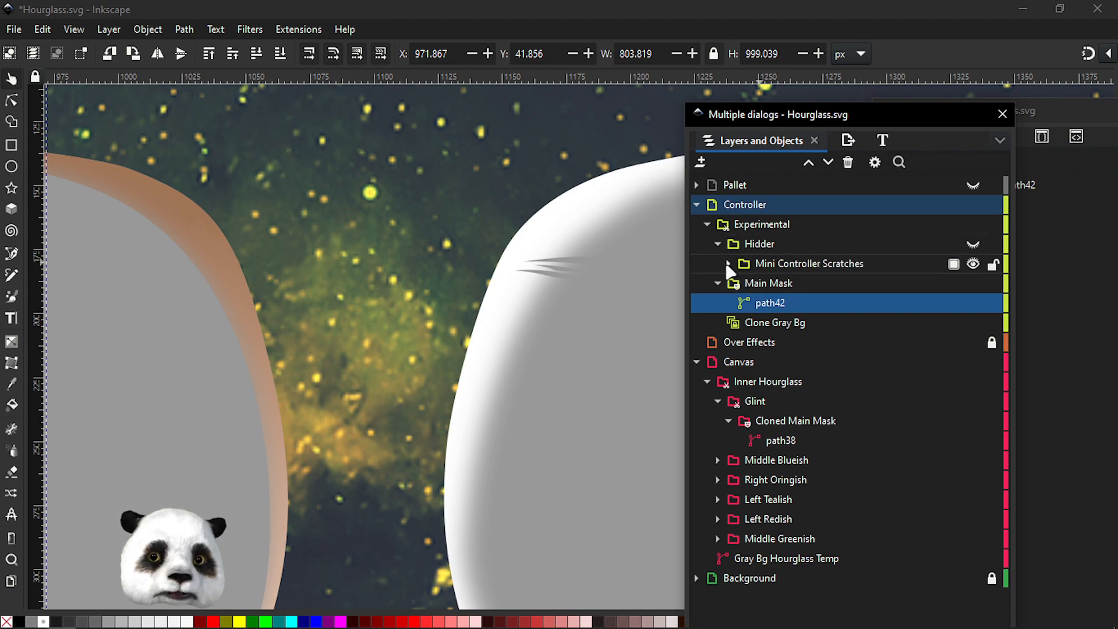
left_click(727, 264)
left_click(777, 283)
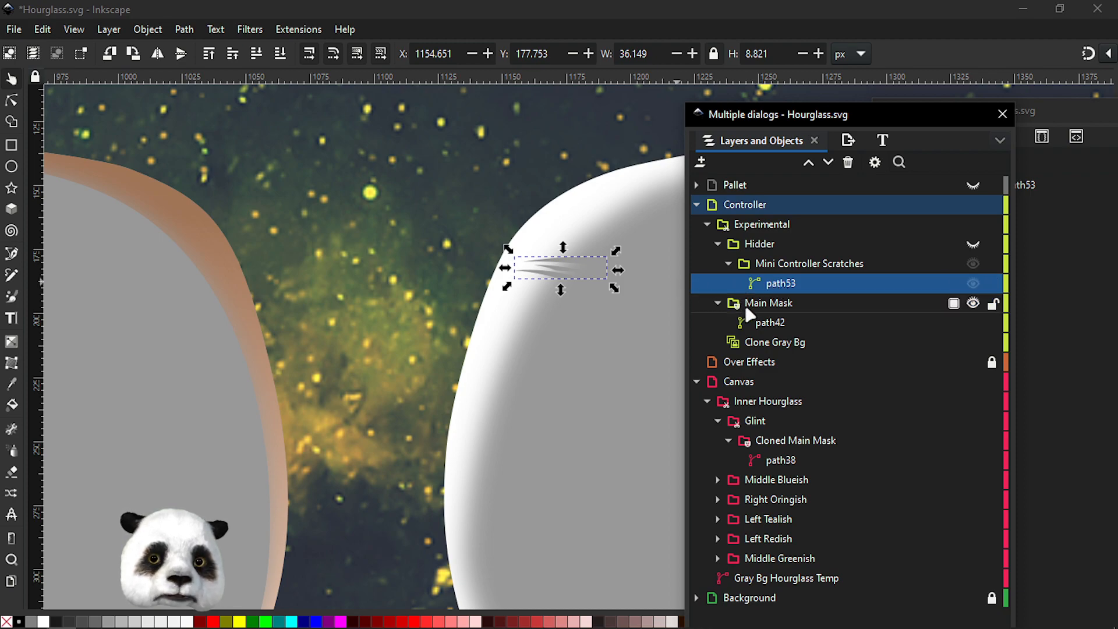
left_click(761, 307)
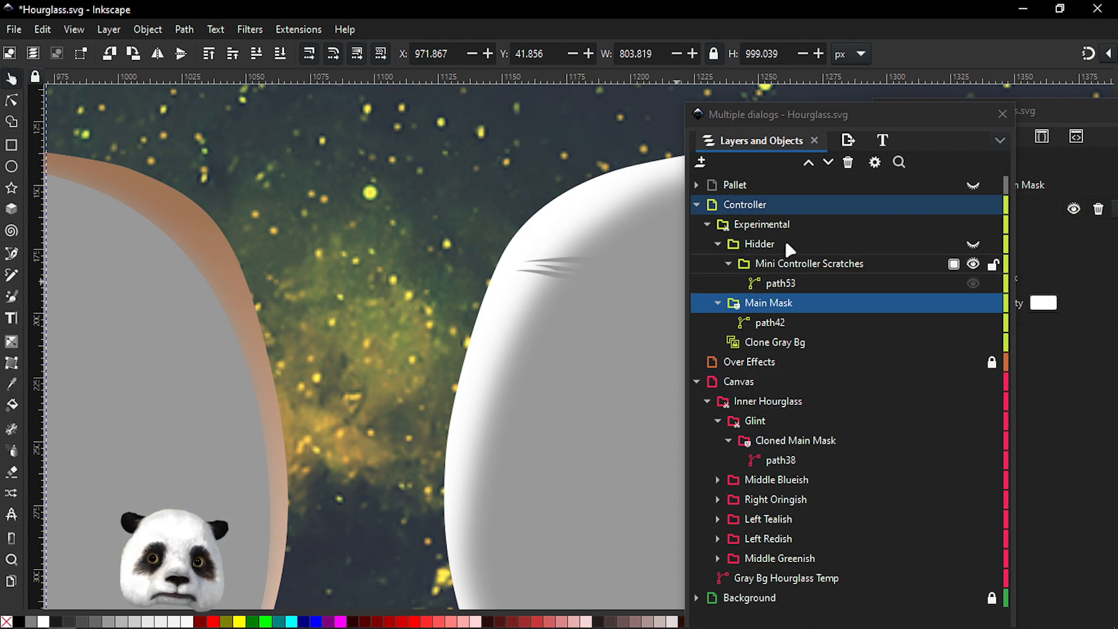
left_click(972, 244)
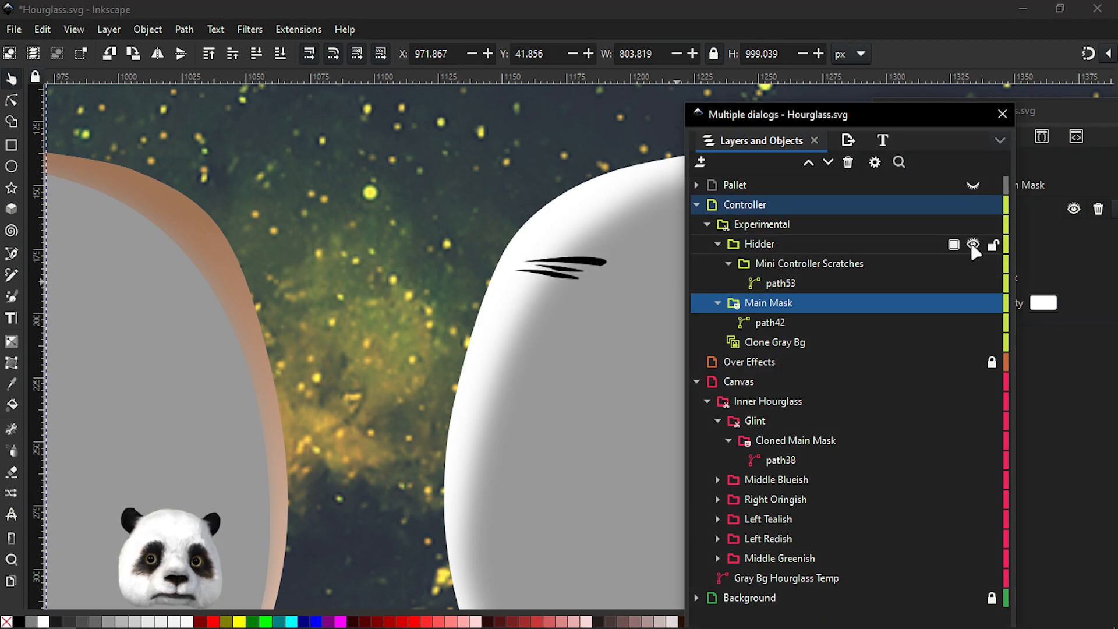
Select the scratch path in Mini Controller Scratches and toggle its visibility off and back on
left_click(780, 283)
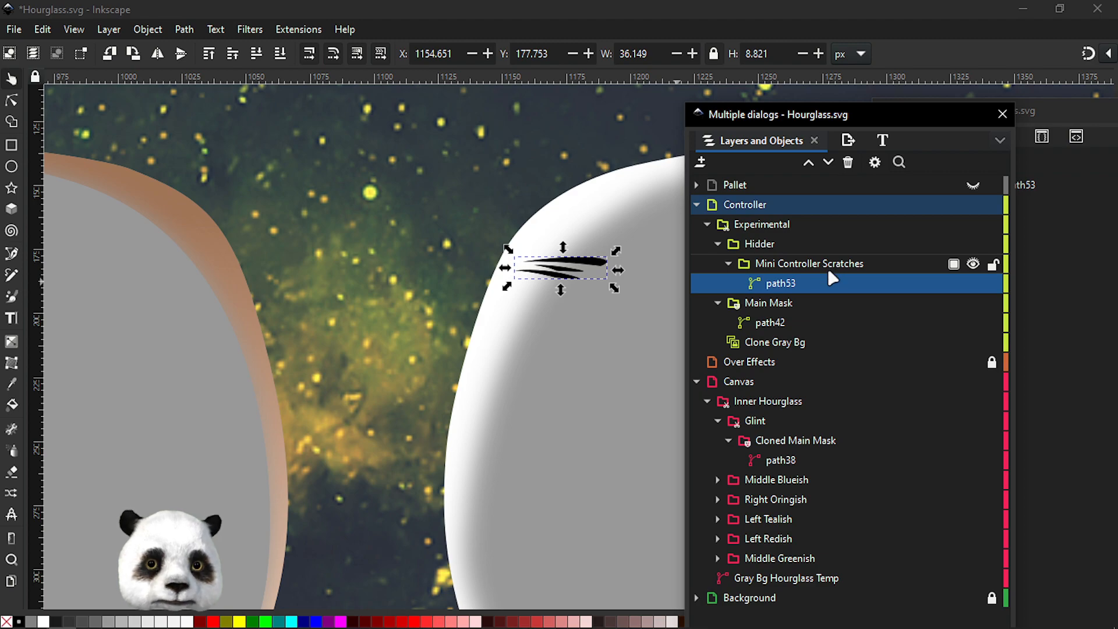
left_click(974, 267)
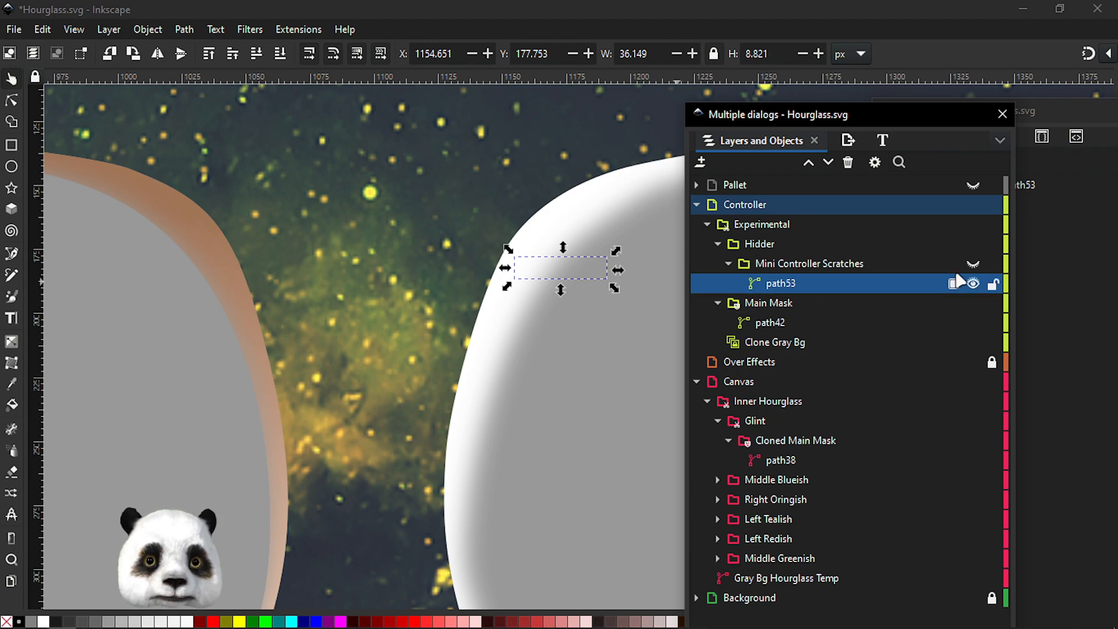
left_click(972, 263)
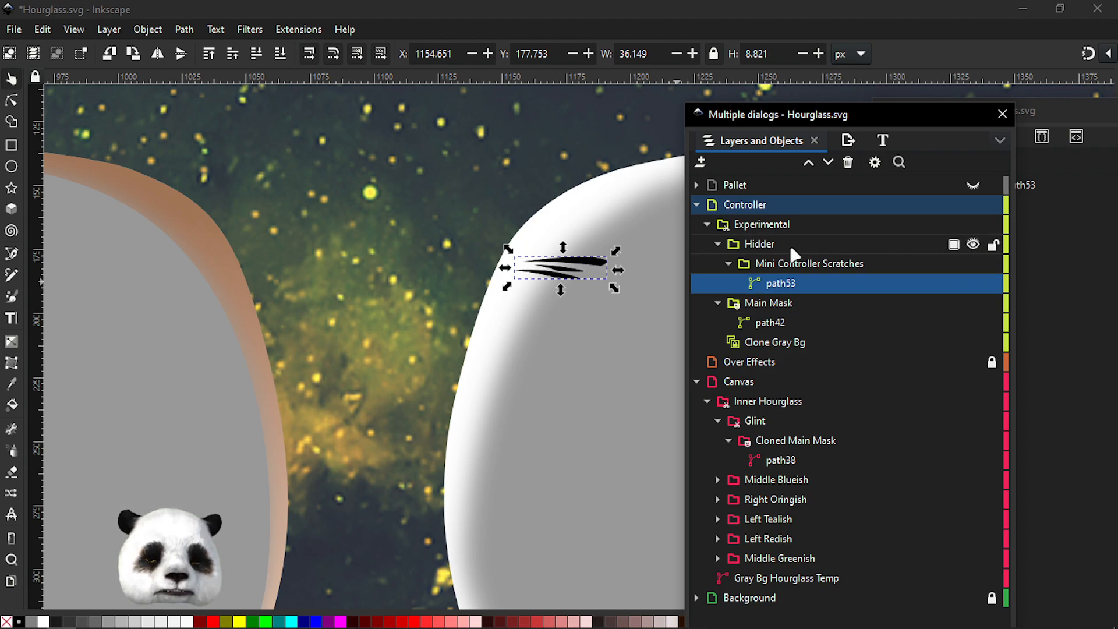
Draw a circle about 277 px wide on empty canvas in the Controller layer
scroll(396, 240, "down", 5)
left_click_drag(603, 230, 190, 235)
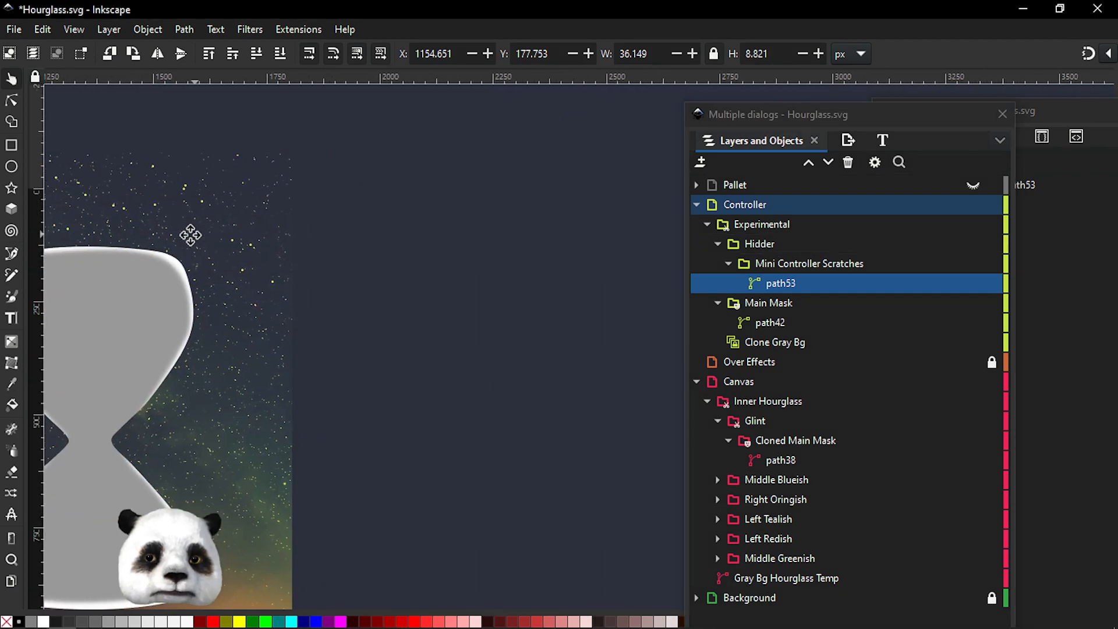
left_click(11, 166)
left_click_drag(431, 191, 582, 325)
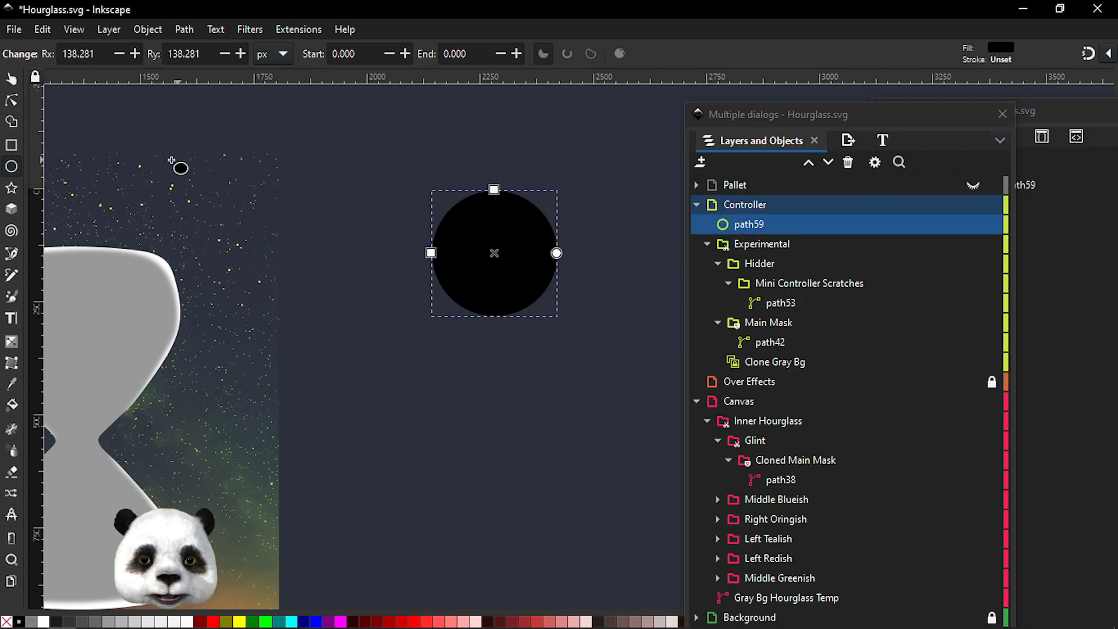
Draw a square about 324 px wide overlapping the circle and fill it dark red
left_click(12, 147)
left_click_drag(394, 258, 554, 406)
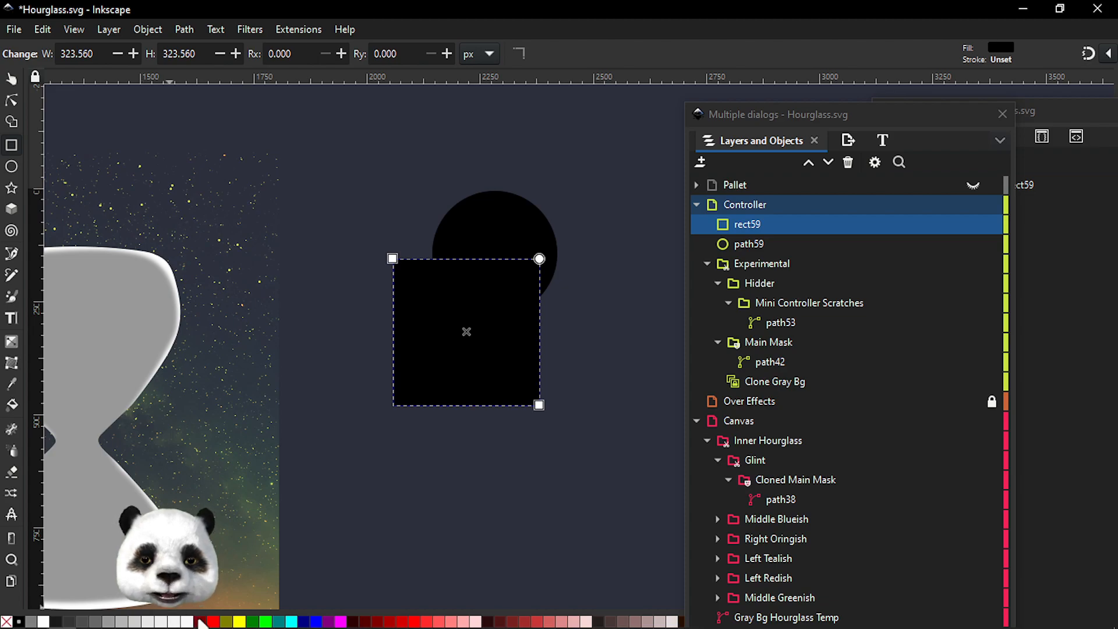
left_click(201, 622)
Raise the circle above the square and fill it white
left_click(8, 82)
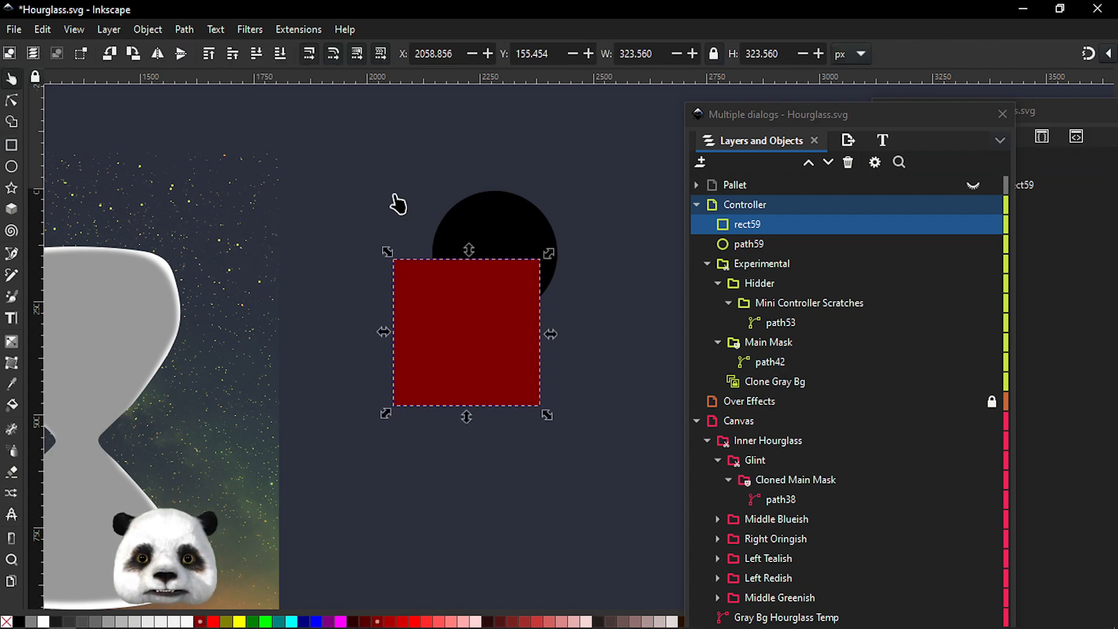
left_click(539, 247)
key("Page_Up")
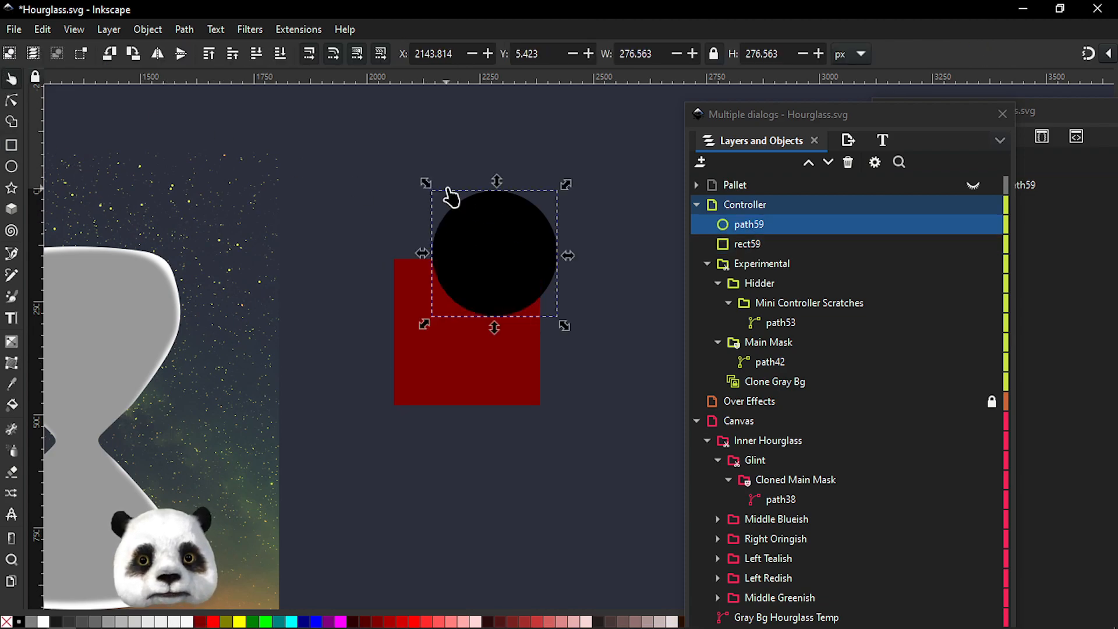
left_click(43, 621)
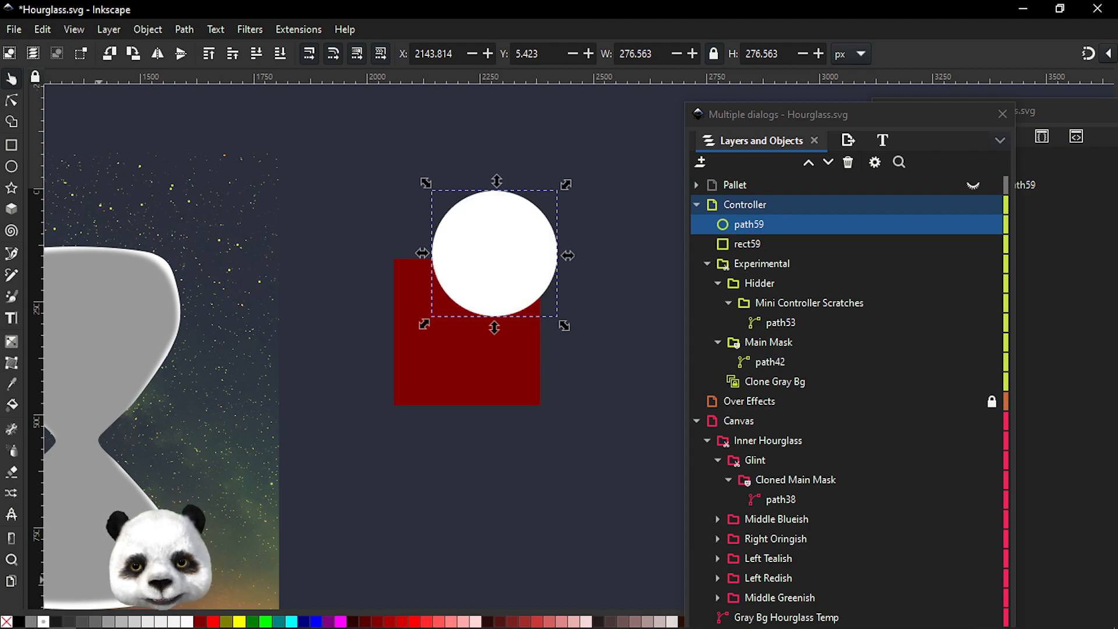
Center the circle on the square and set the circle as the square's mask
left_click_drag(504, 262, 479, 341)
left_click(534, 275, "shift")
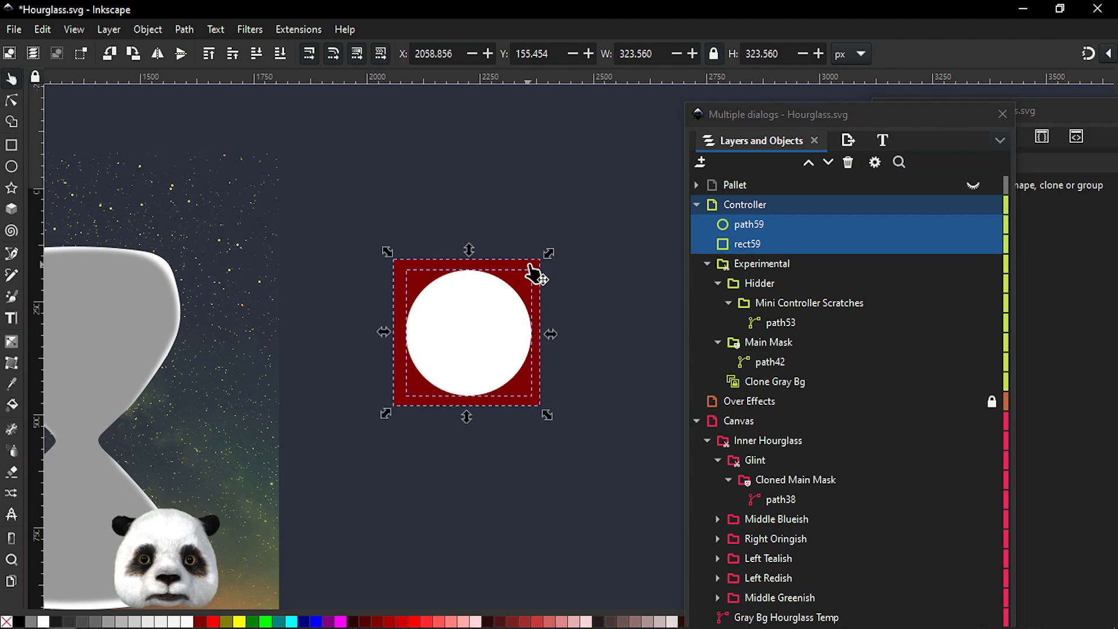
right_click(470, 348)
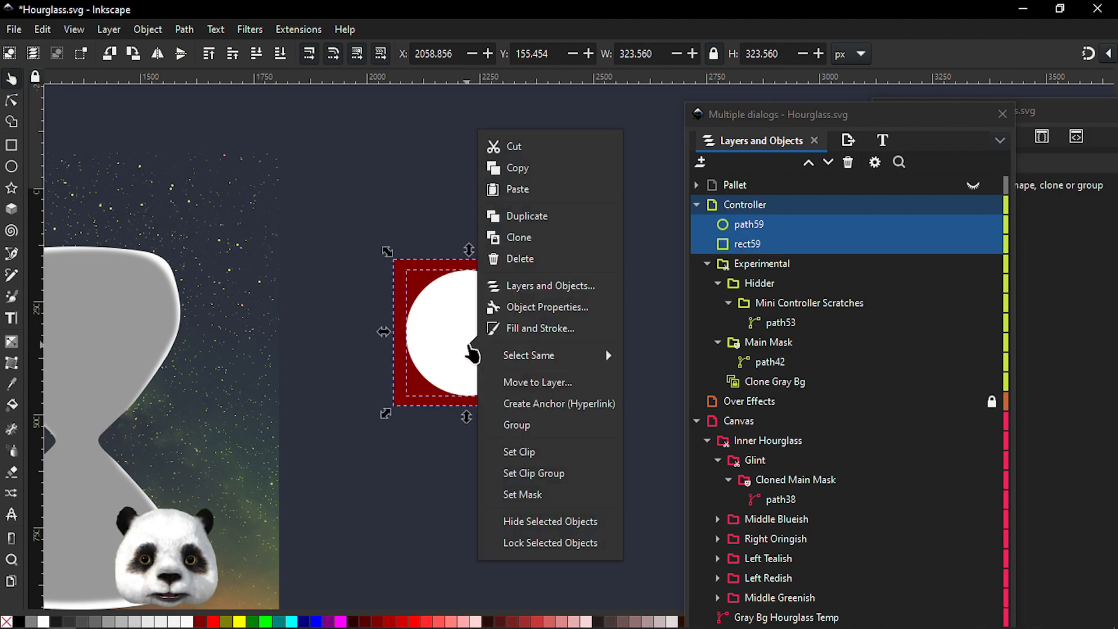
left_click(535, 496)
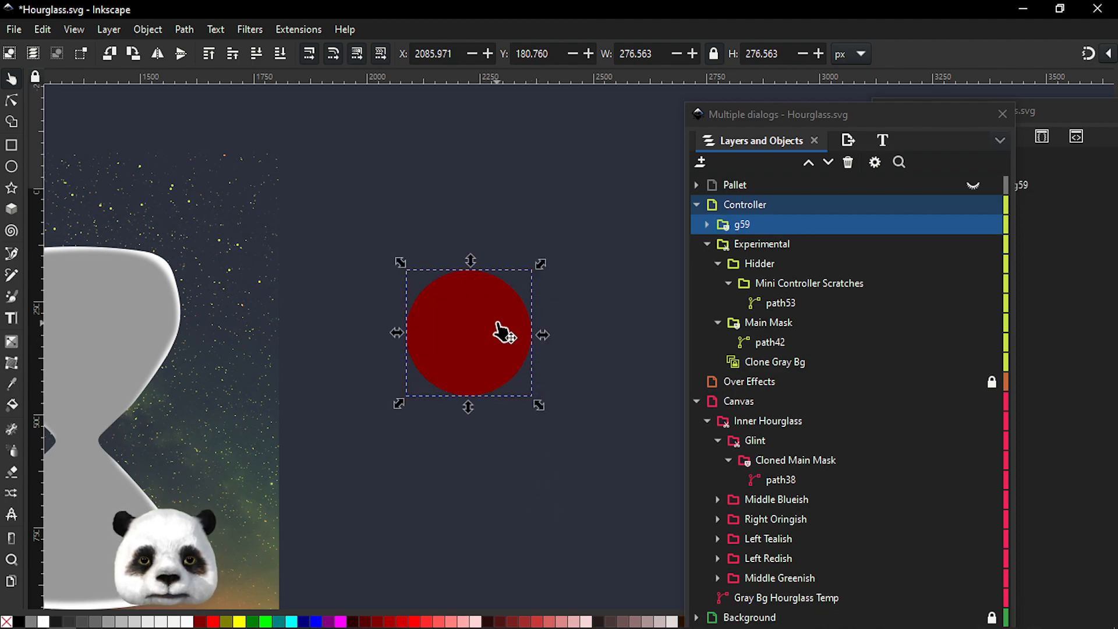
Add a Power mask path effect to the masked group and enable Invert mask
scroll(501, 325, "up", 3)
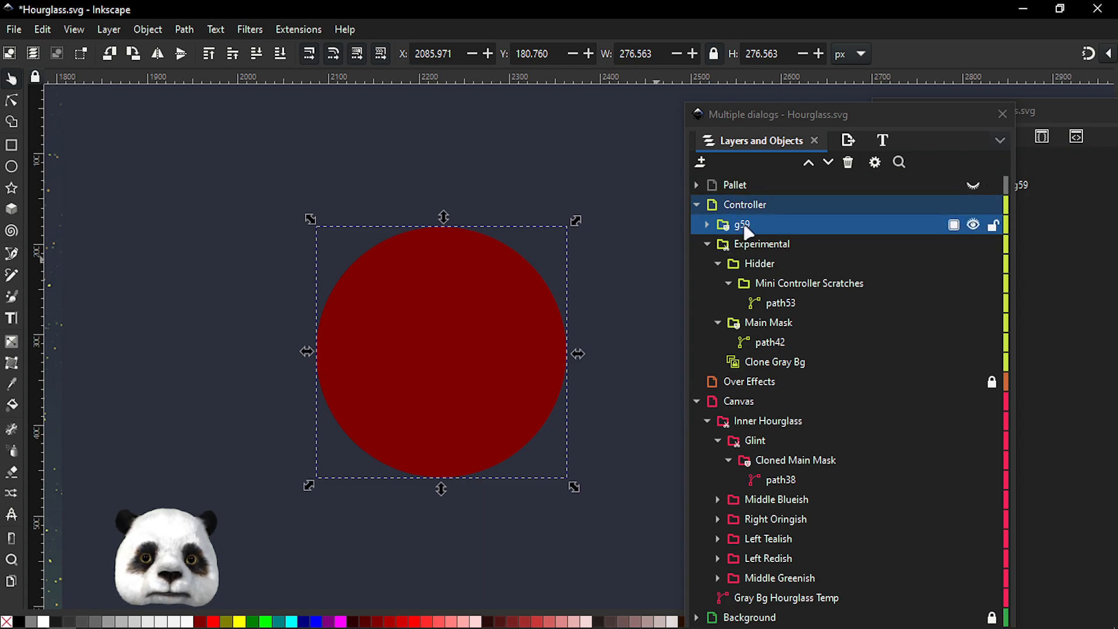
scroll(455, 300, "down", 2)
left_click_drag(495, 329, 558, 348)
left_click(1046, 121)
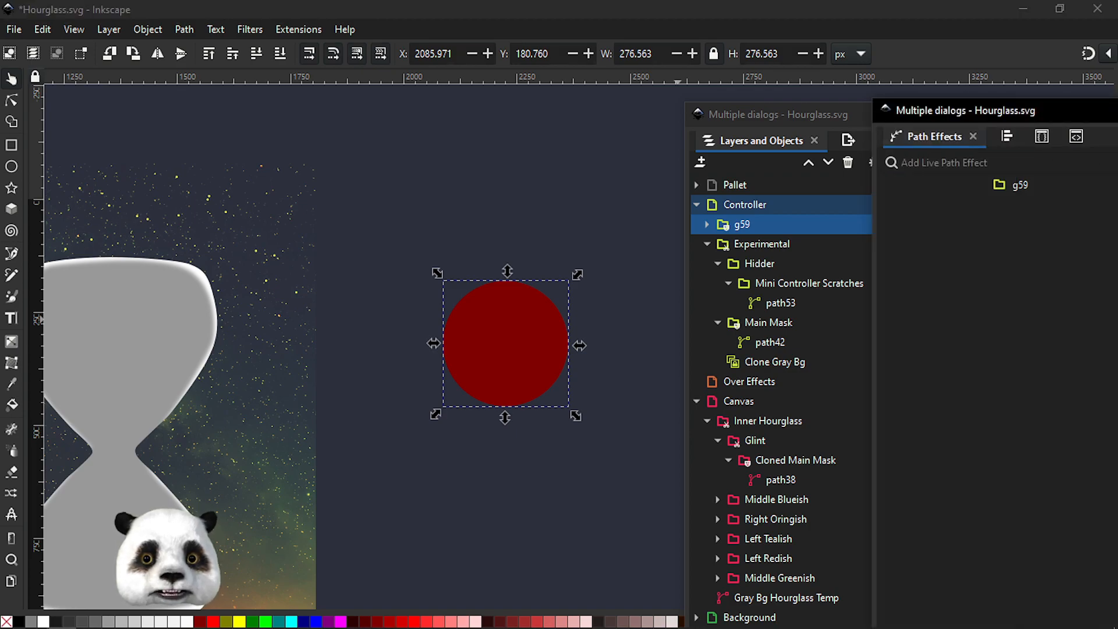
left_click(1114, 162)
left_click(988, 407)
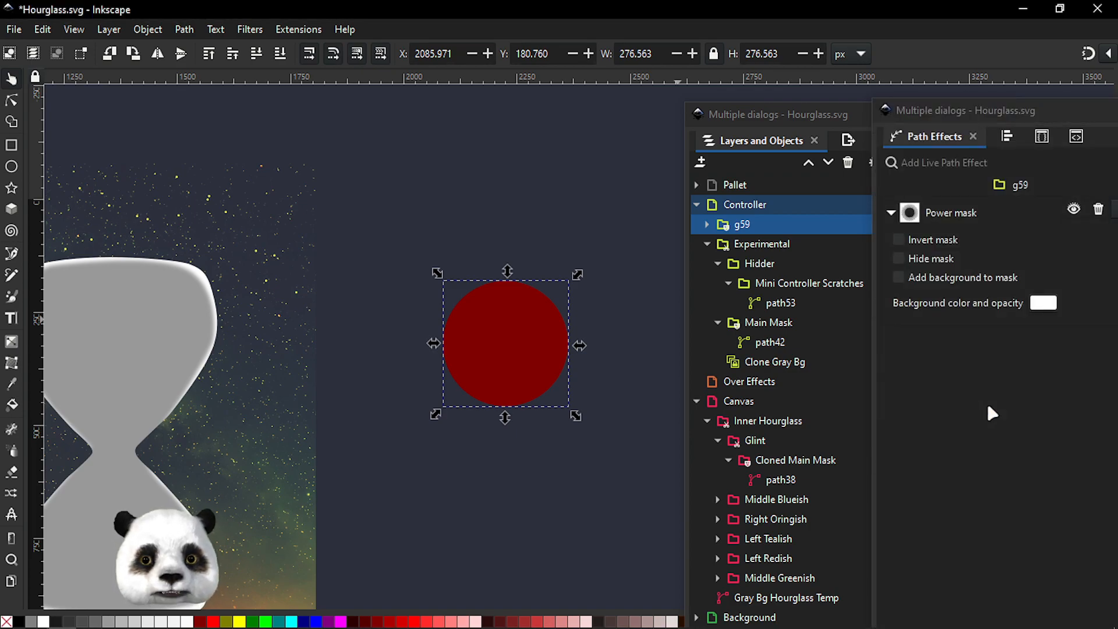
left_click(898, 240)
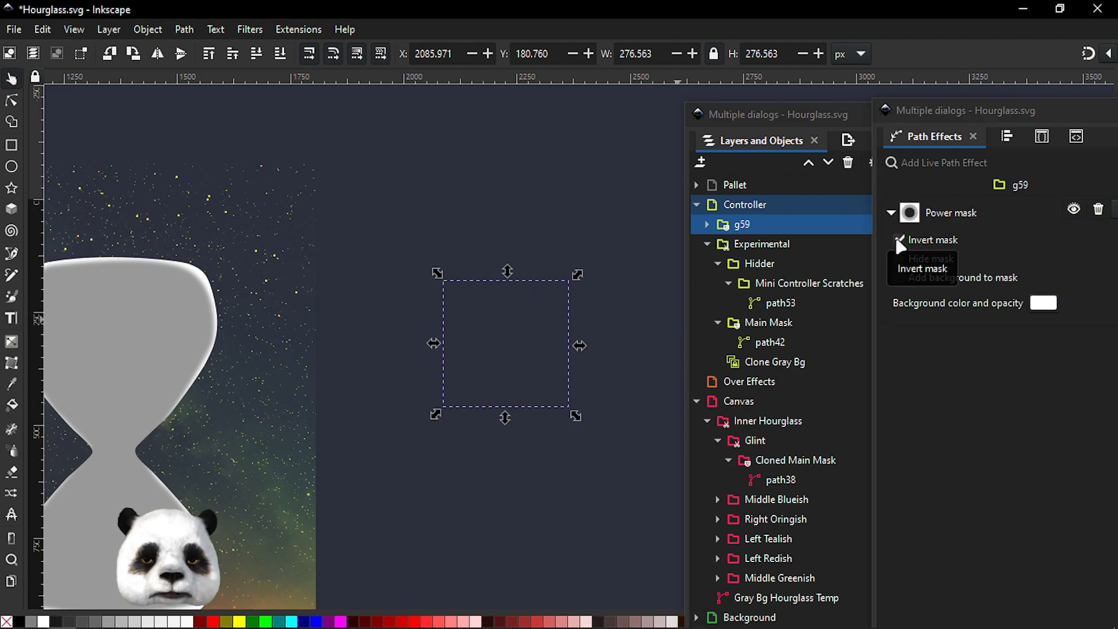
Undo the mask inversion, the Power mask effect and the mask
key("ctrl+z")
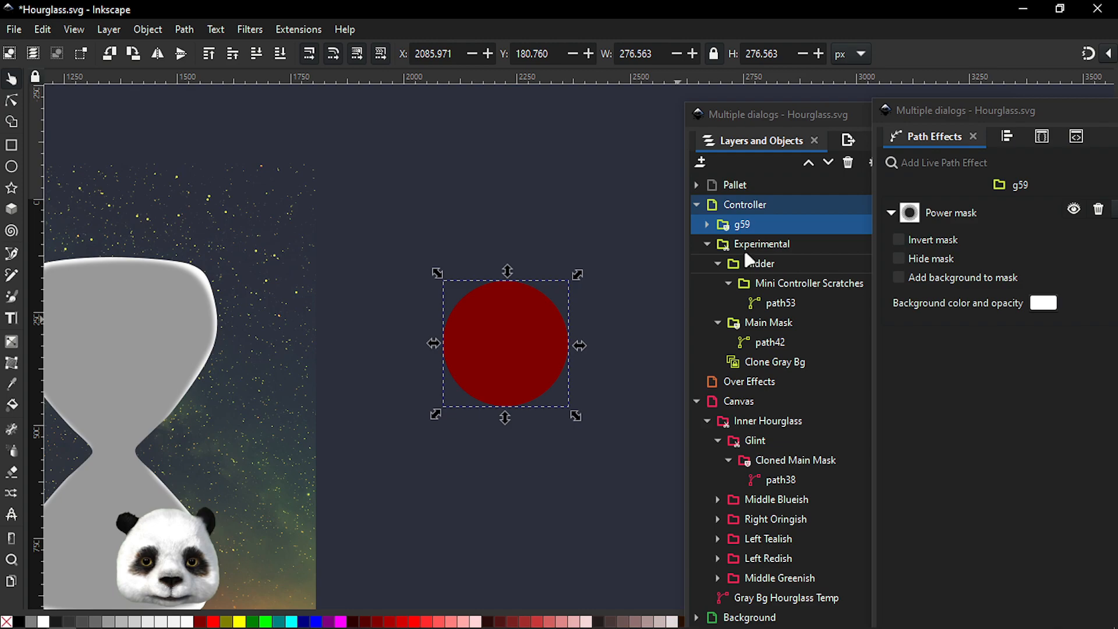
key("ctrl+z")
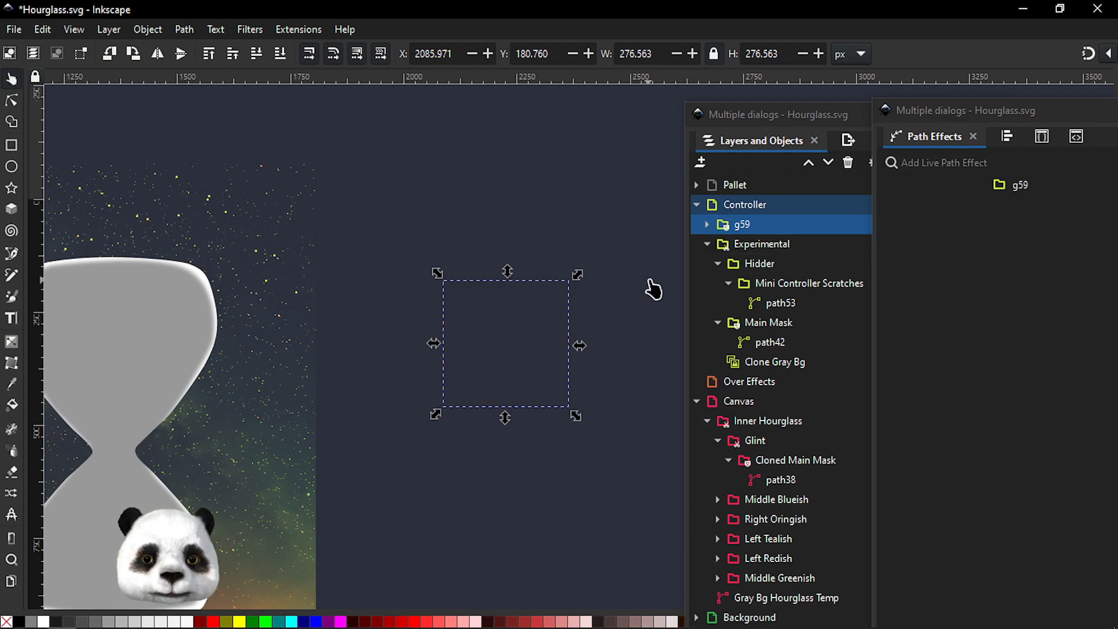
key("ctrl+z")
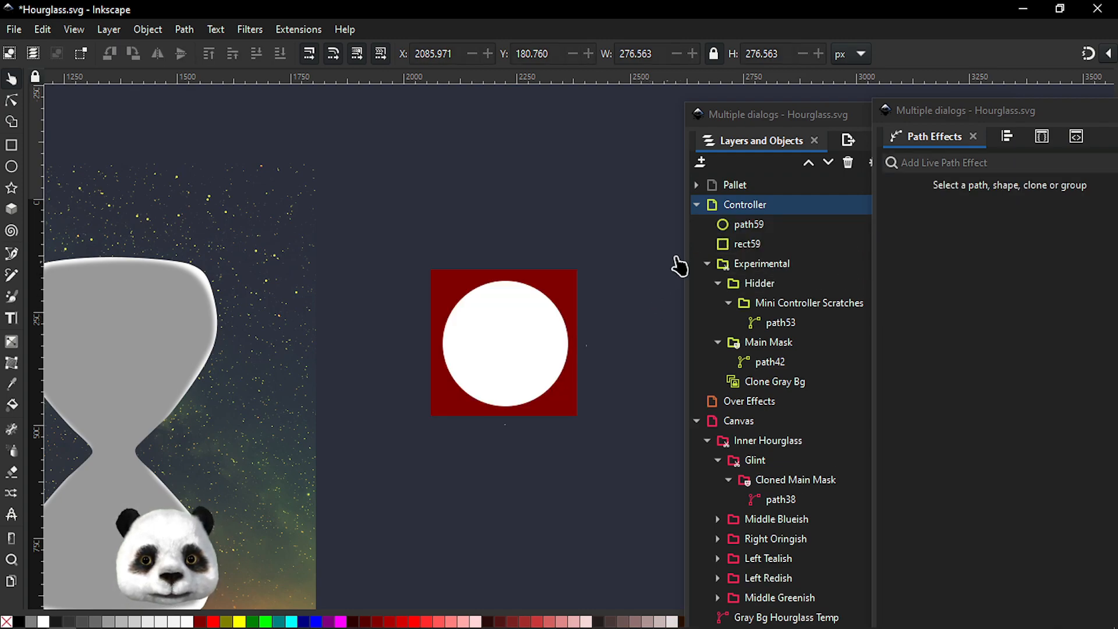
Clone the white circle and raise the original circle above its clone
left_click(743, 230)
key("alt+d")
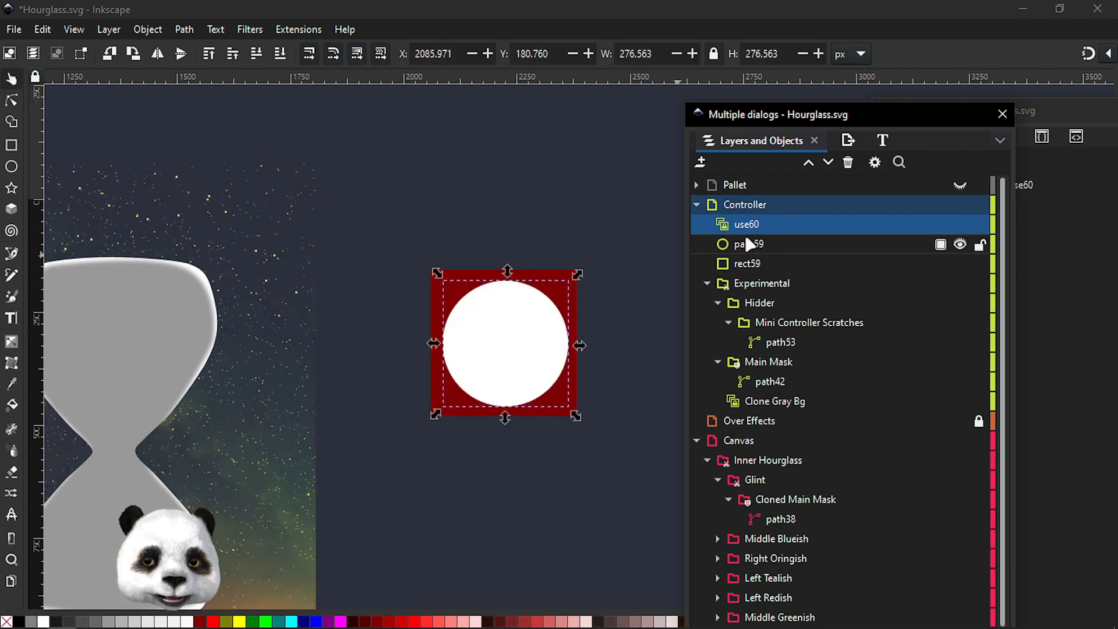
left_click(739, 247)
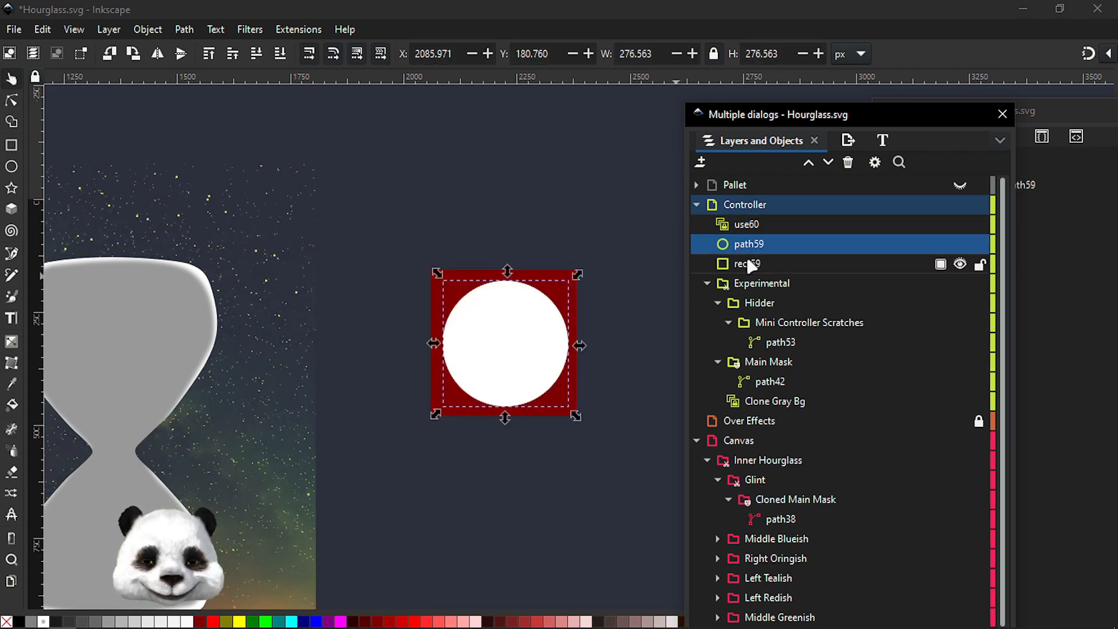
key("Page_Up")
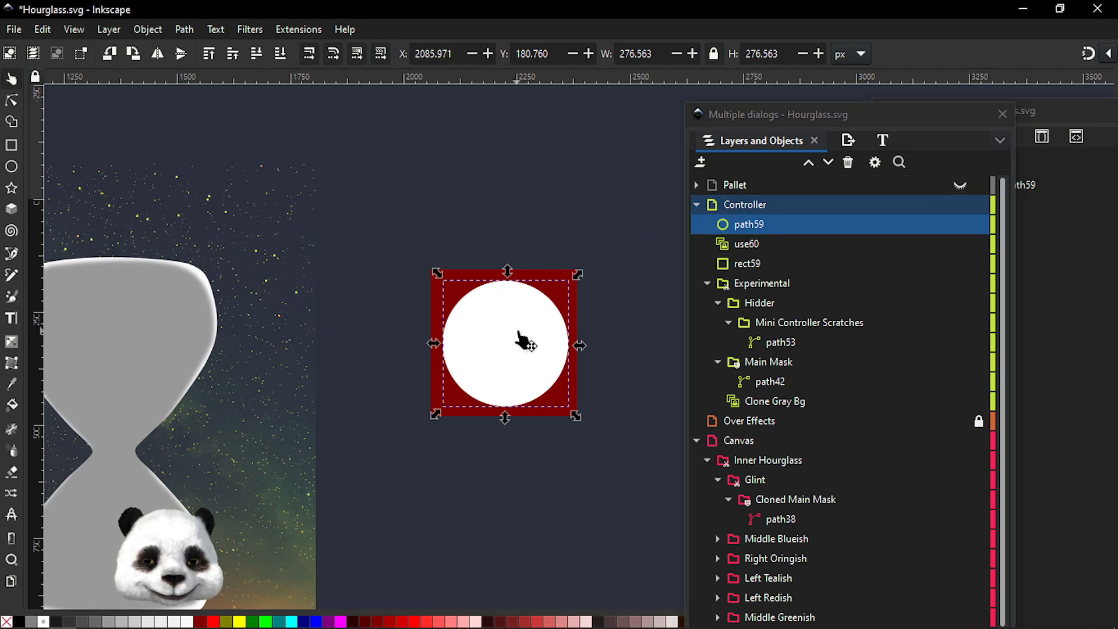
Move the original circle about 370 px up, above the square
left_click(635, 309)
left_click(511, 356)
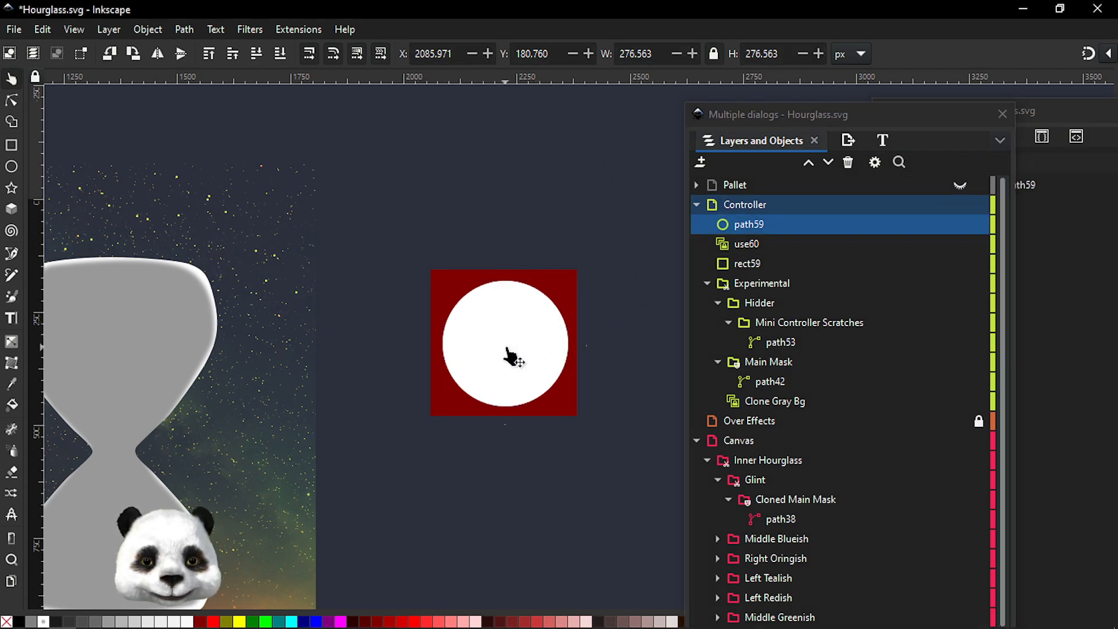
left_click_drag(515, 362, 511, 187)
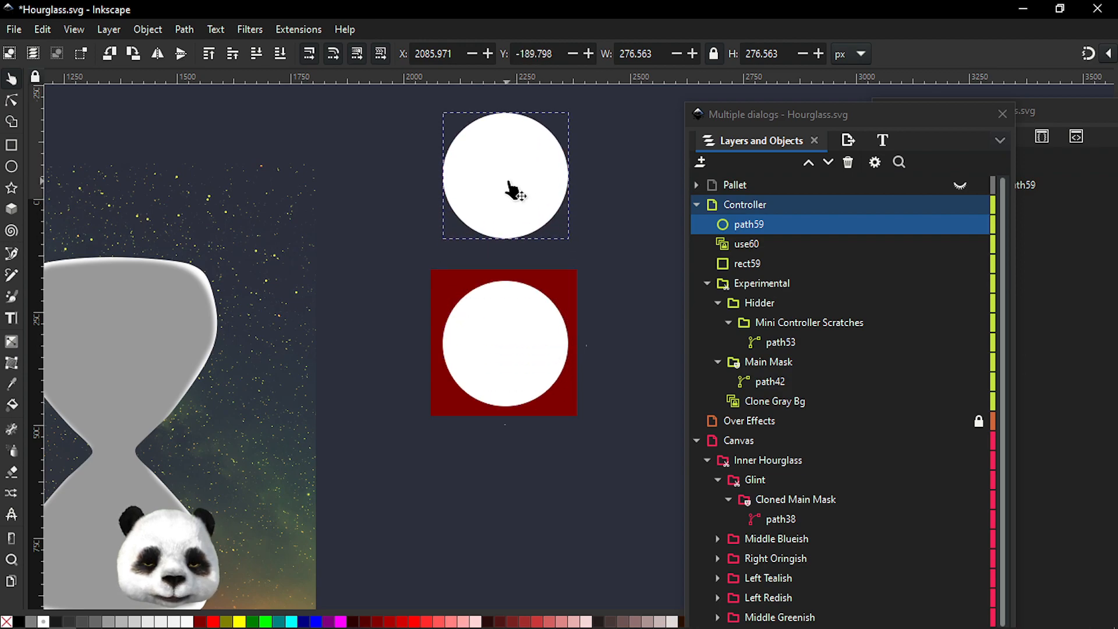
Select the circle's clone with the square and set the clone as the square's mask
left_click(751, 248)
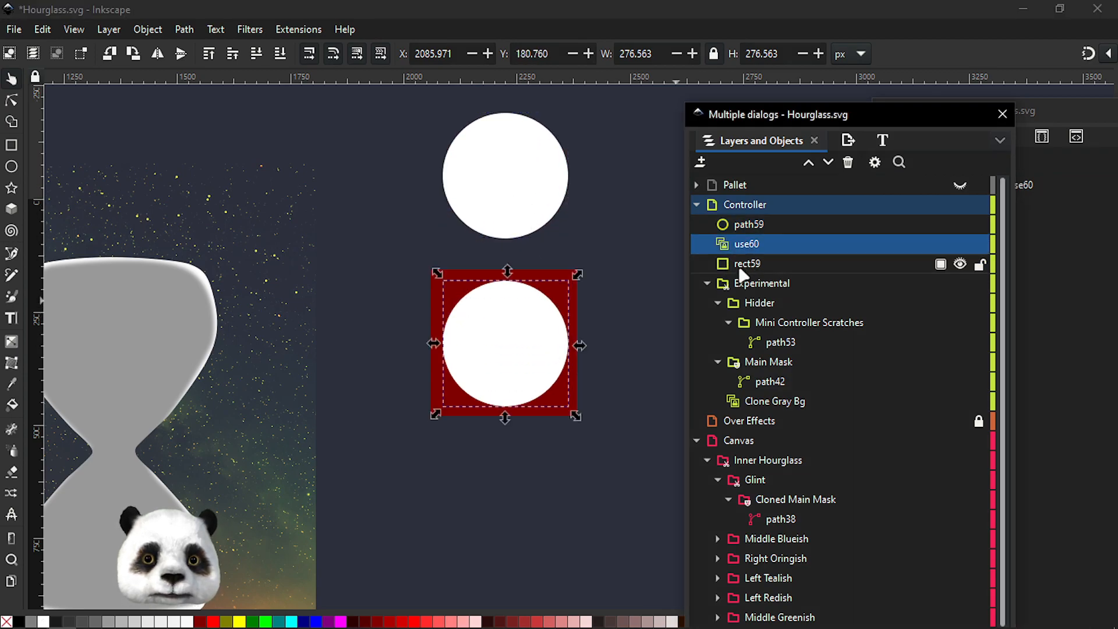
left_click(743, 265, "shift")
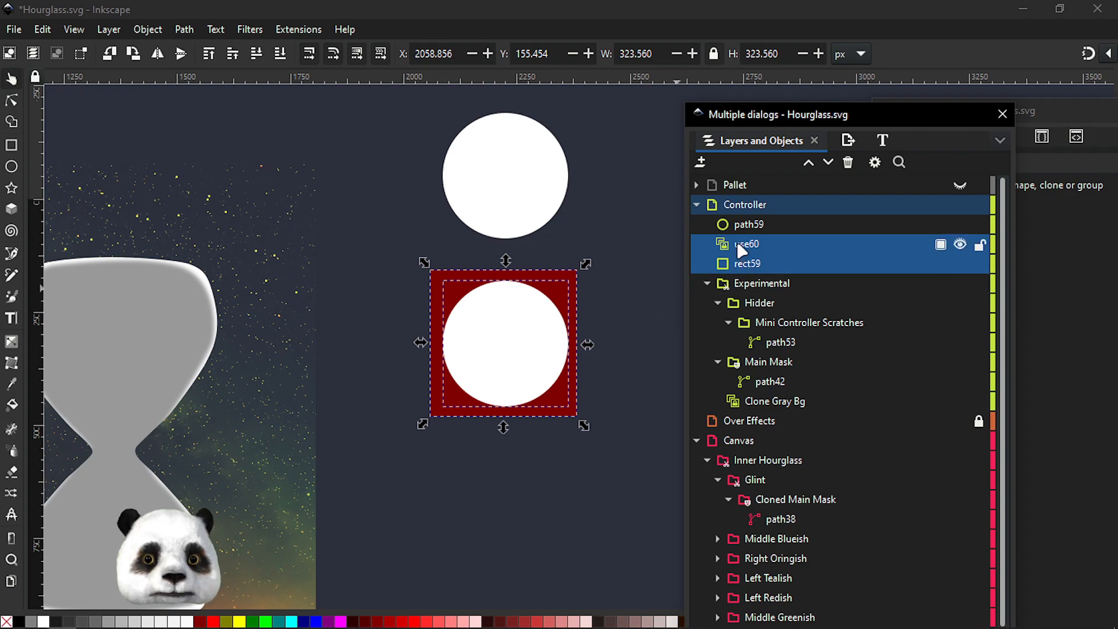
right_click(559, 335)
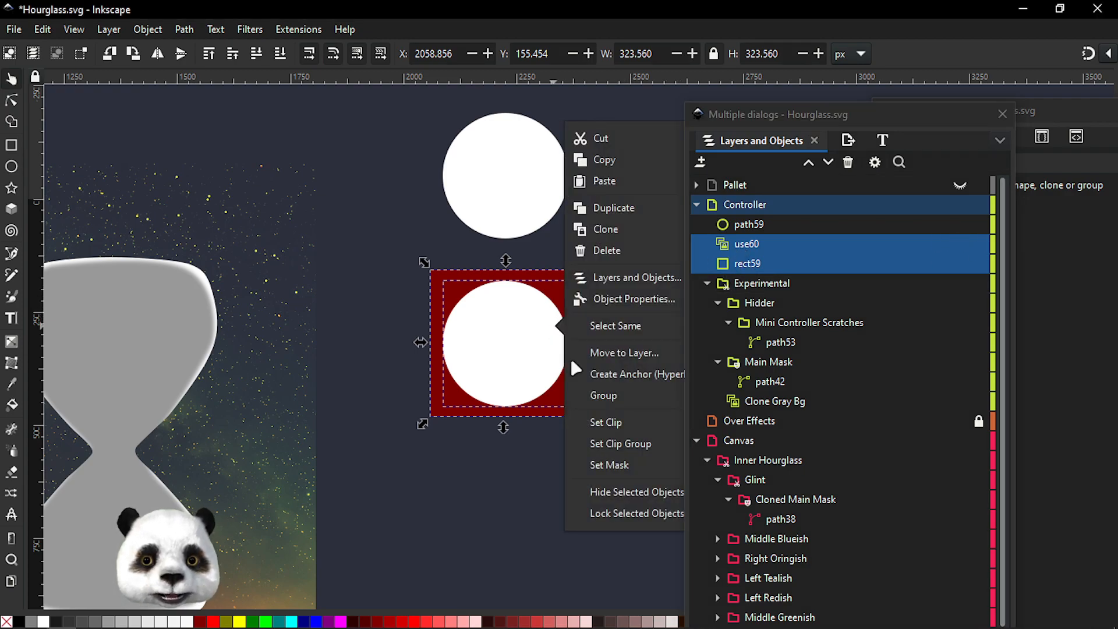
left_click(598, 465)
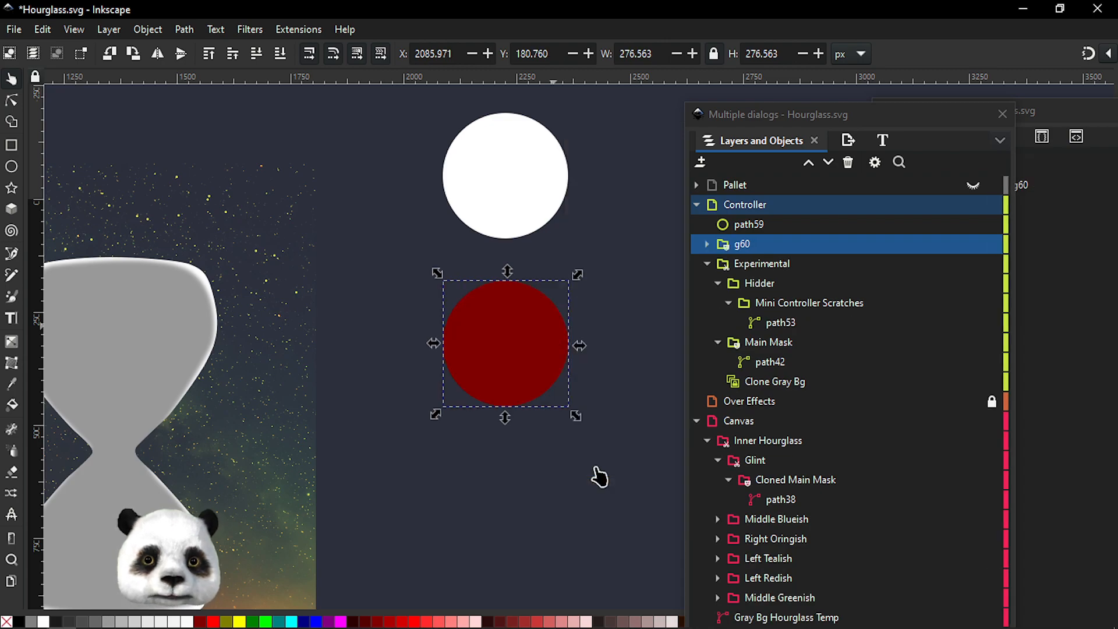
Apply the Power mask path effect to the clone-masked group
left_click(509, 213)
left_click(1054, 227)
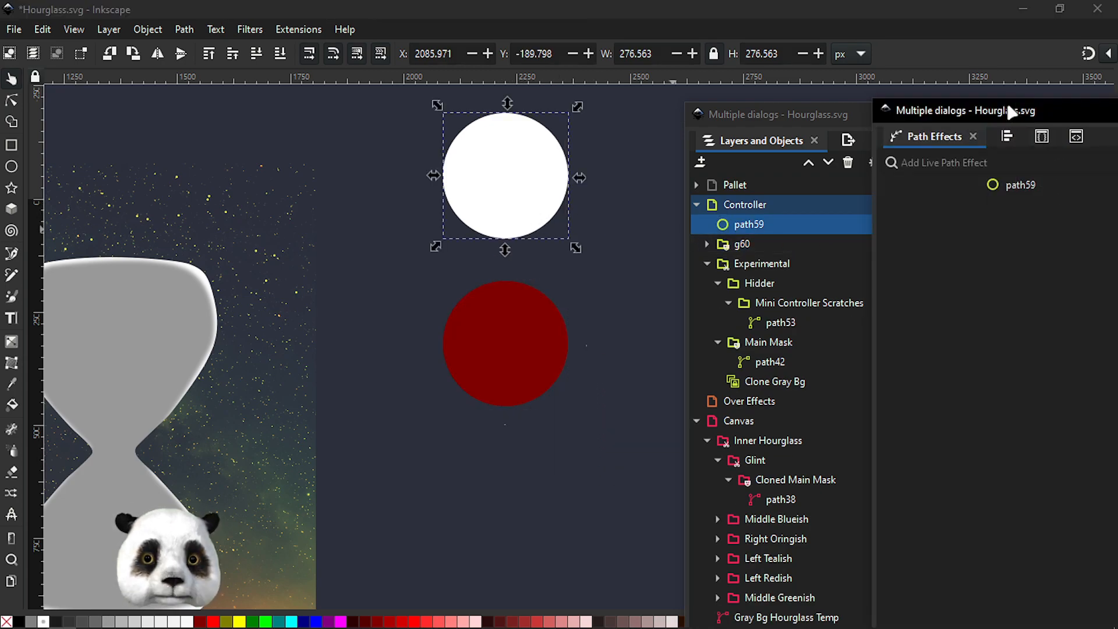
left_click_drag(1010, 110, 973, 115)
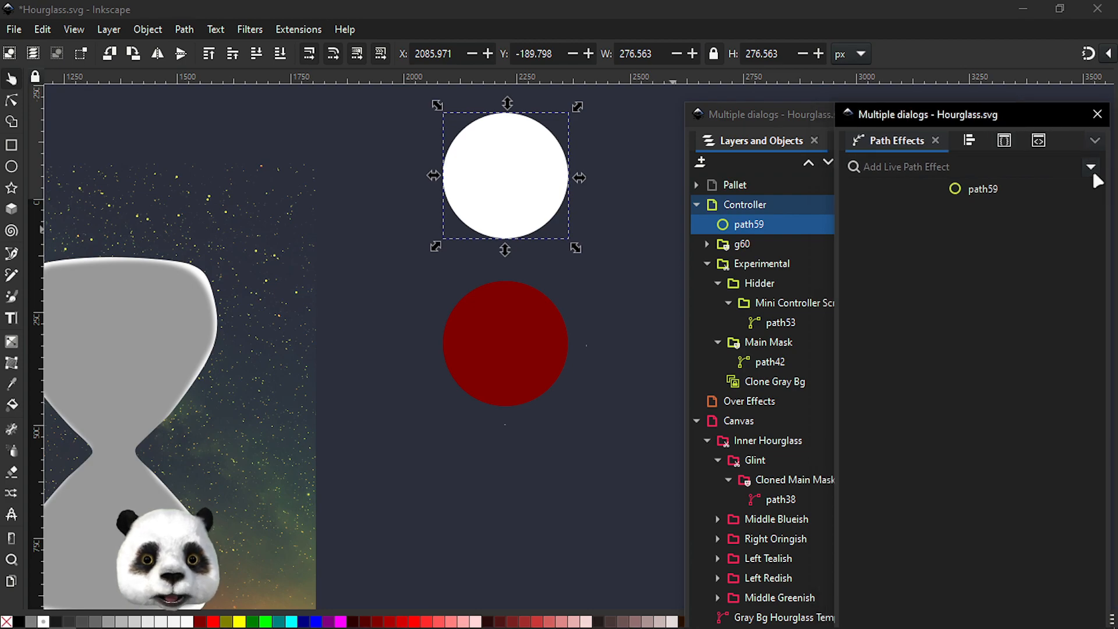
left_click(1090, 168)
left_click(532, 381)
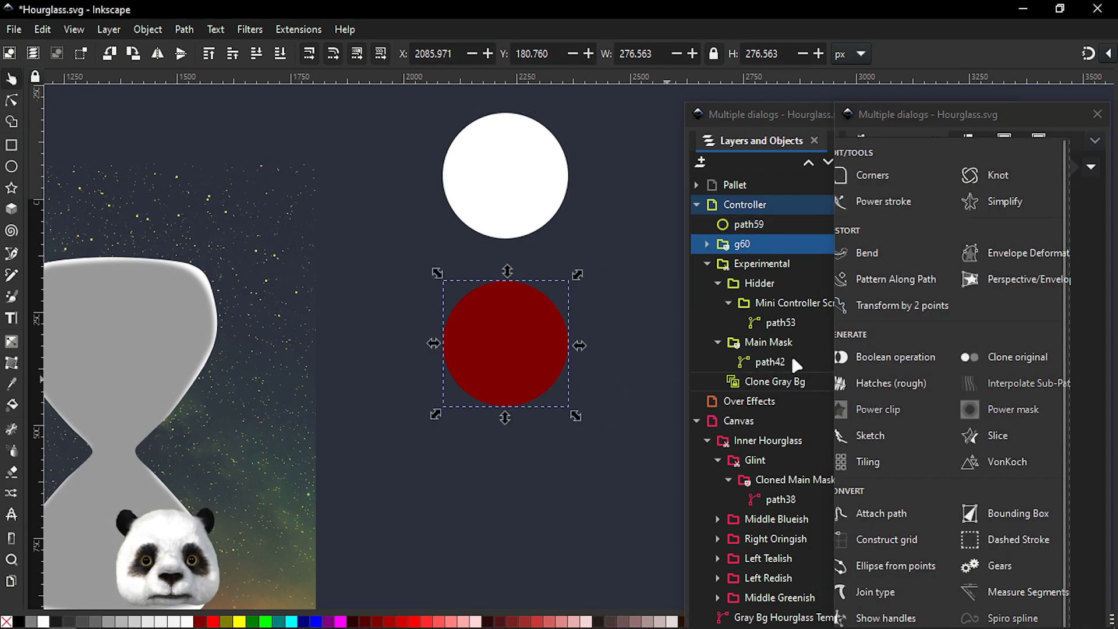
left_click(1090, 168)
left_click(1090, 167)
left_click(1001, 411)
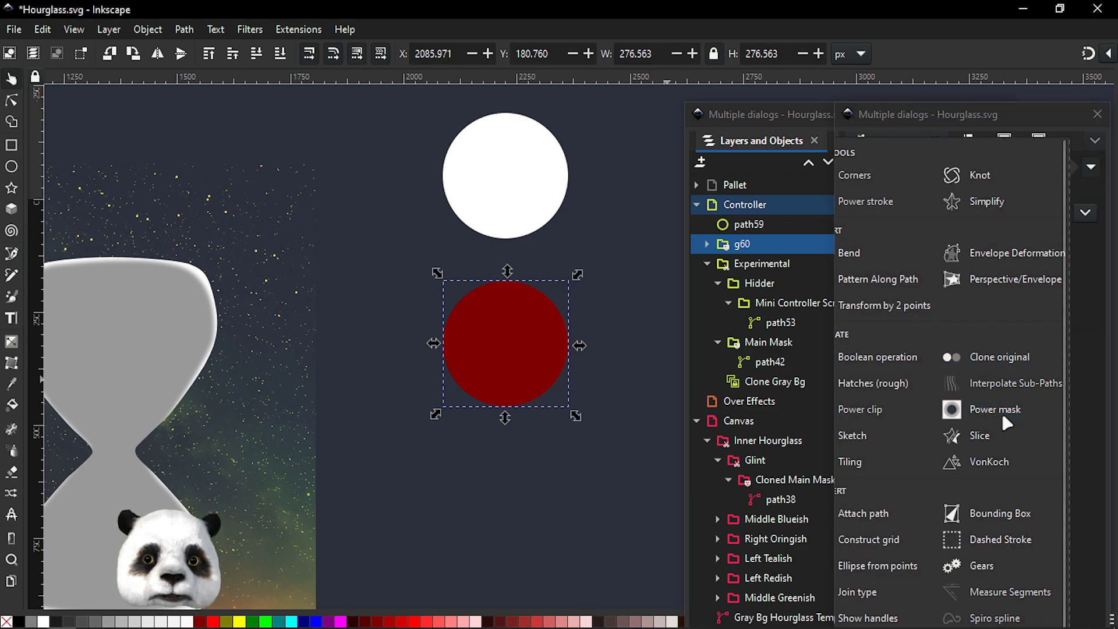
left_click(860, 244)
Select the original circle and toggle its visibility off and on to check its effect on the masked square
left_click(502, 207)
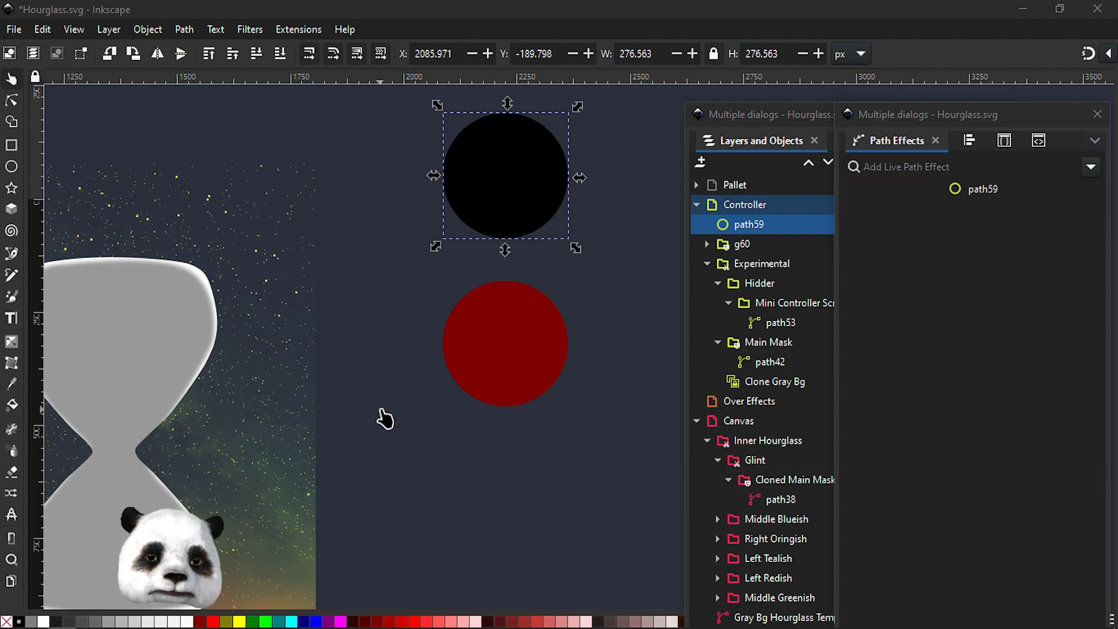
left_click_drag(389, 399, 512, 421)
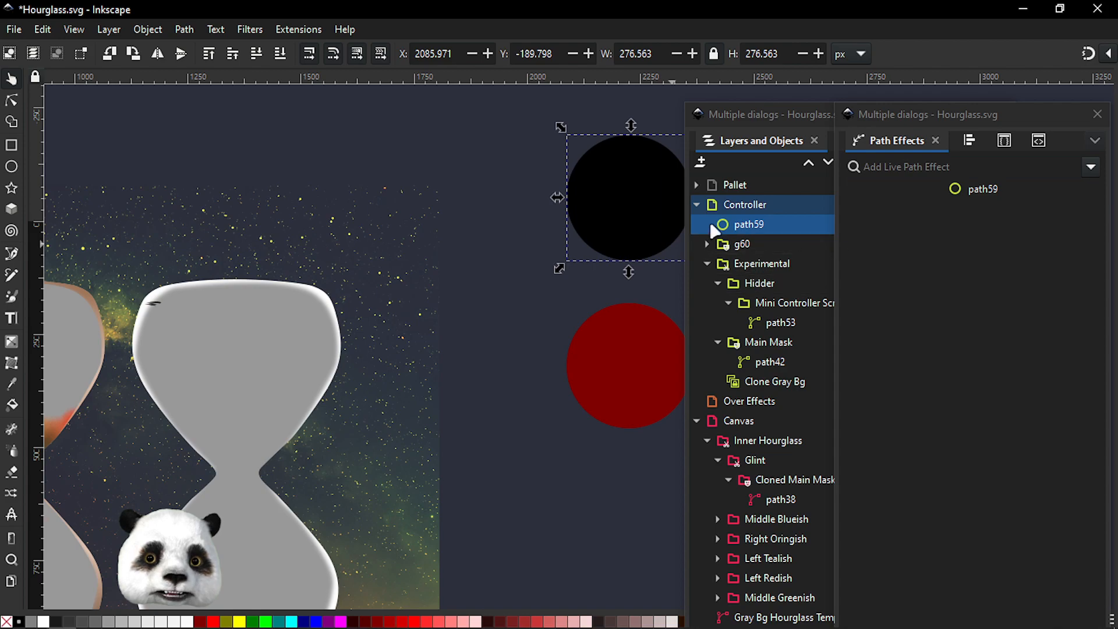
left_click_drag(594, 282, 429, 285)
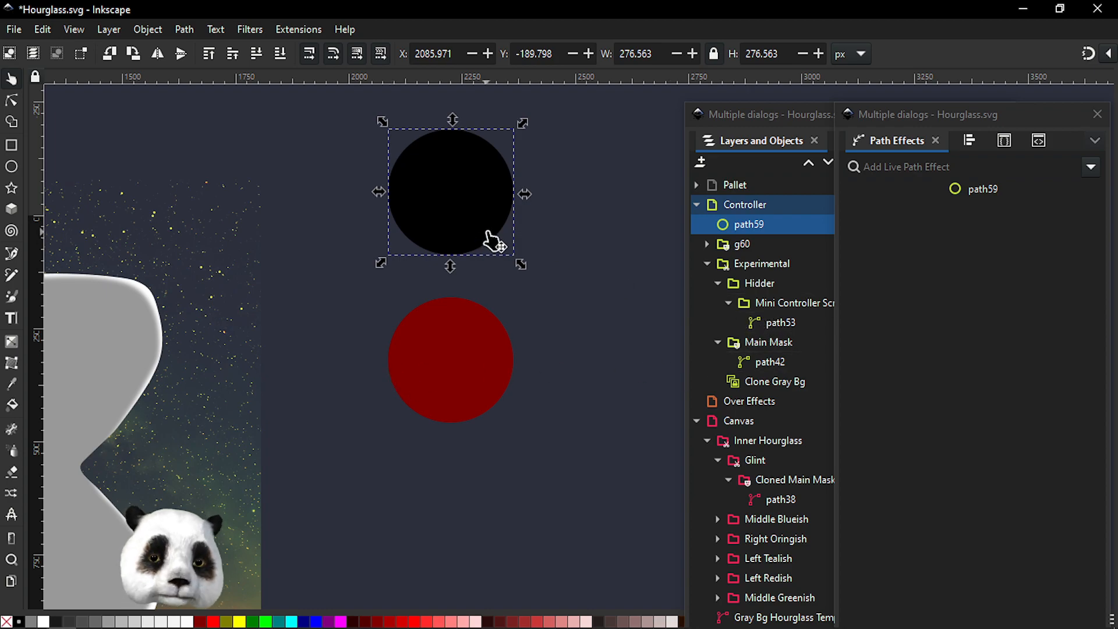
left_click(743, 248)
left_click(874, 226)
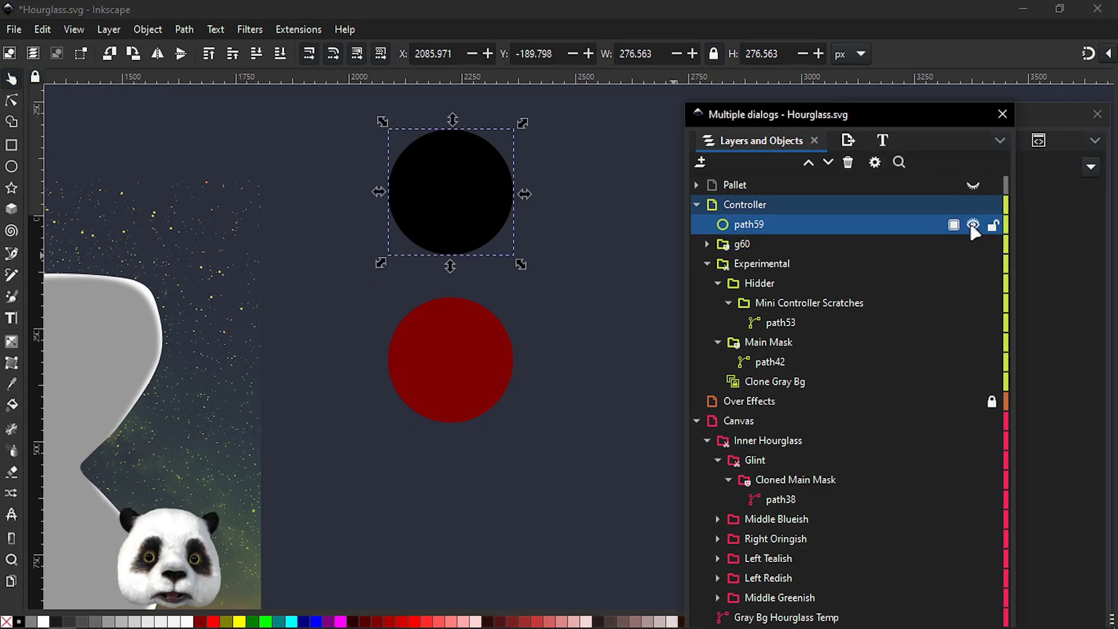
left_click(972, 226)
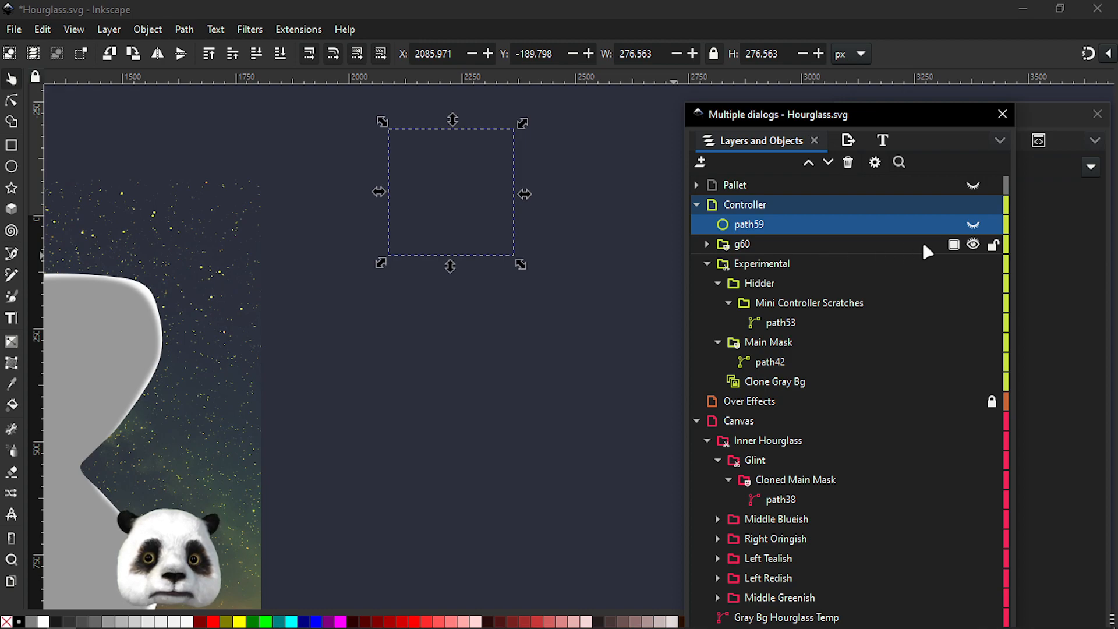
left_click(973, 226)
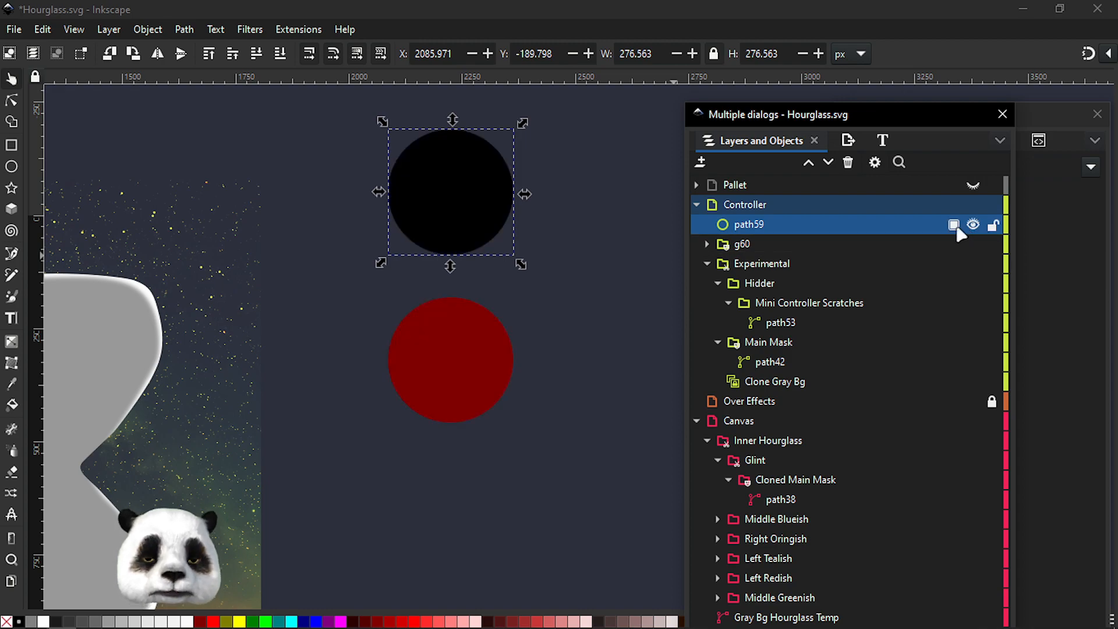
Group the original circle inside the Controller layer and hide the new group
key("ctrl+g")
left_click(706, 224)
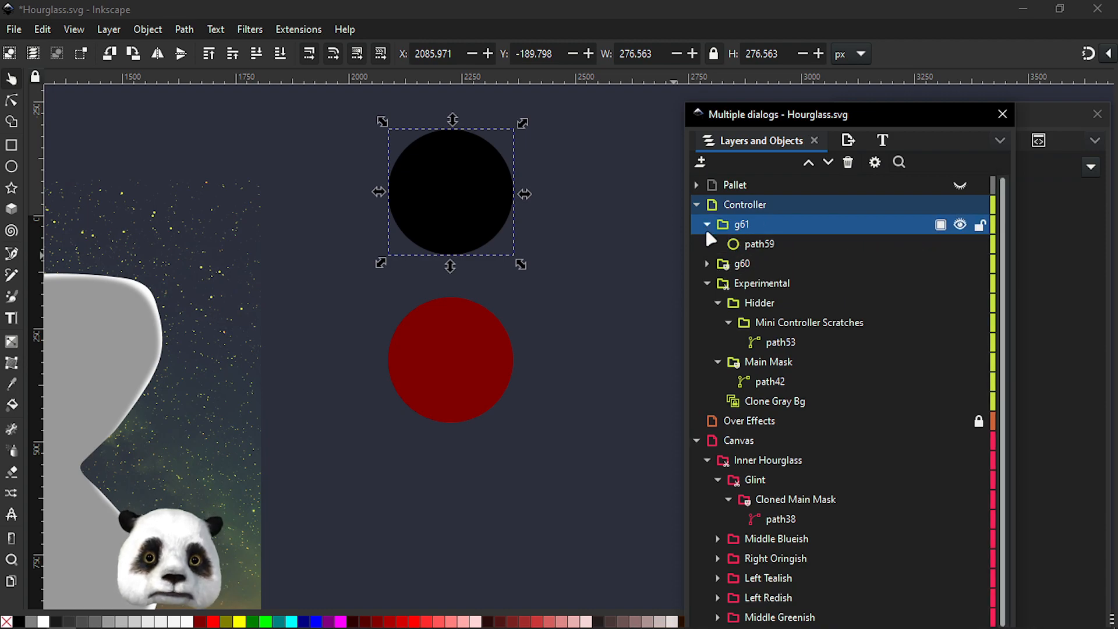
left_click(959, 226)
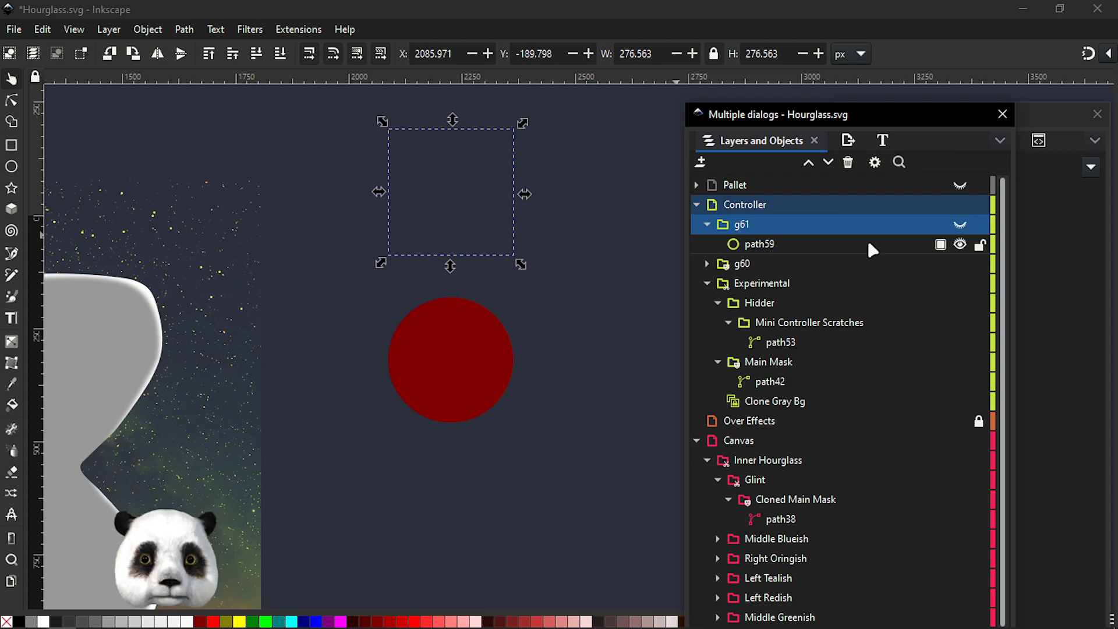
Select the masked square group and toggle the original circle's own visibility to compare the mask
left_click(753, 260)
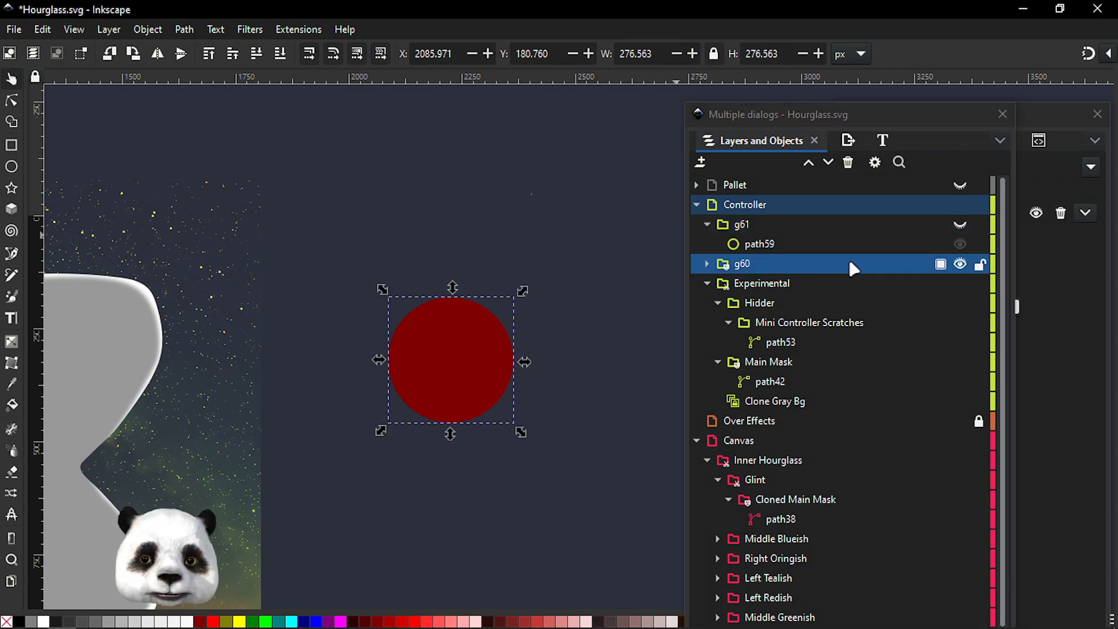
left_click(959, 244)
left_click(959, 244)
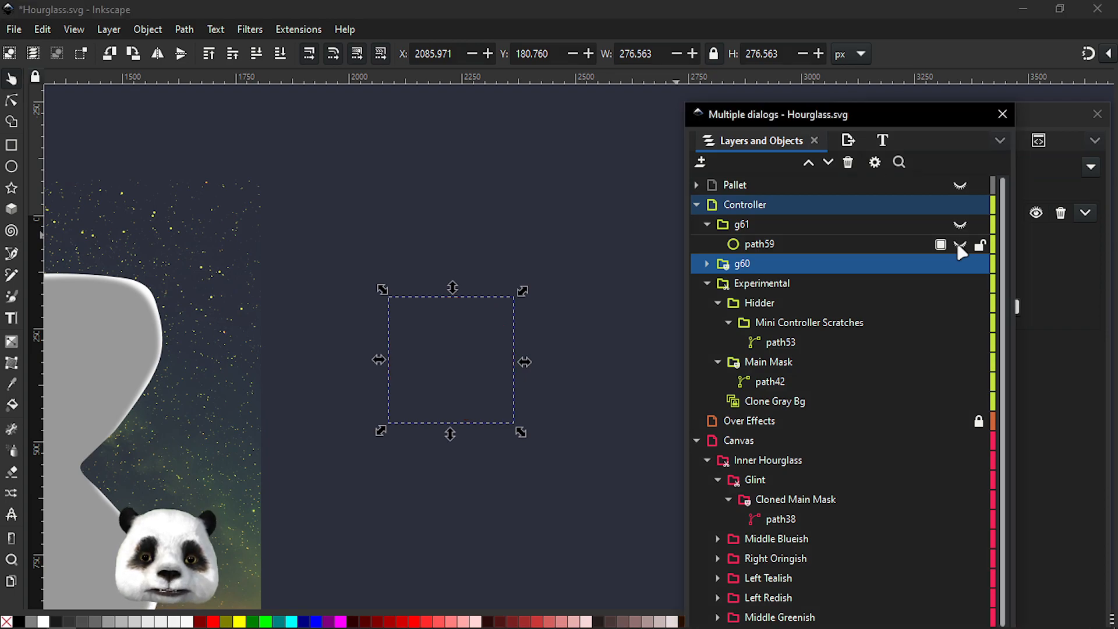
left_click(959, 245)
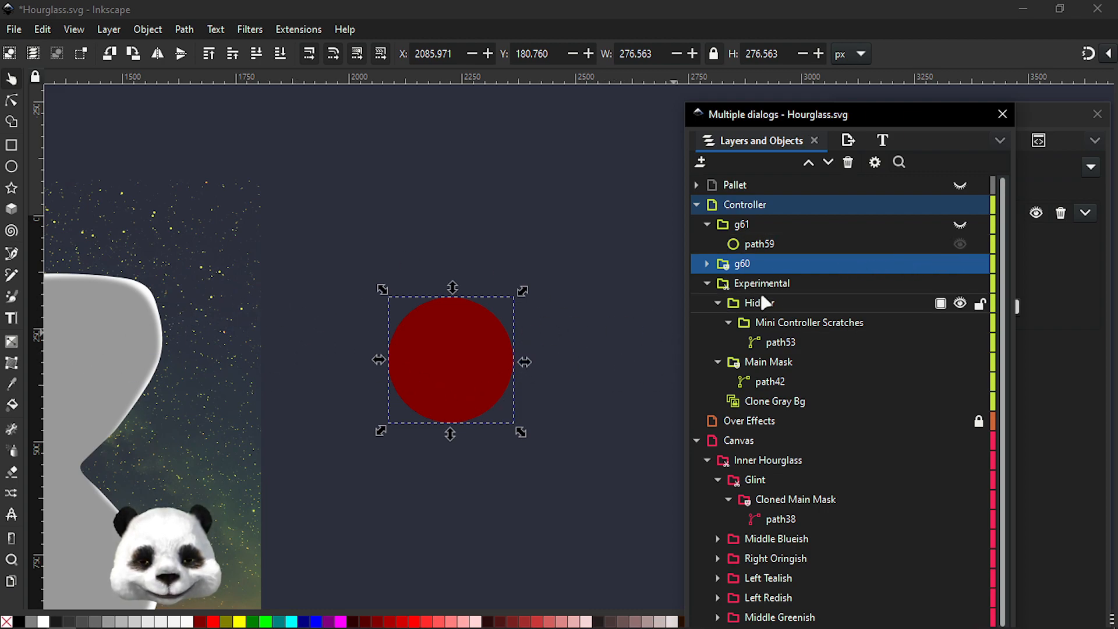
Hide the Hidder layer inside the Experimental group
left_click(743, 232)
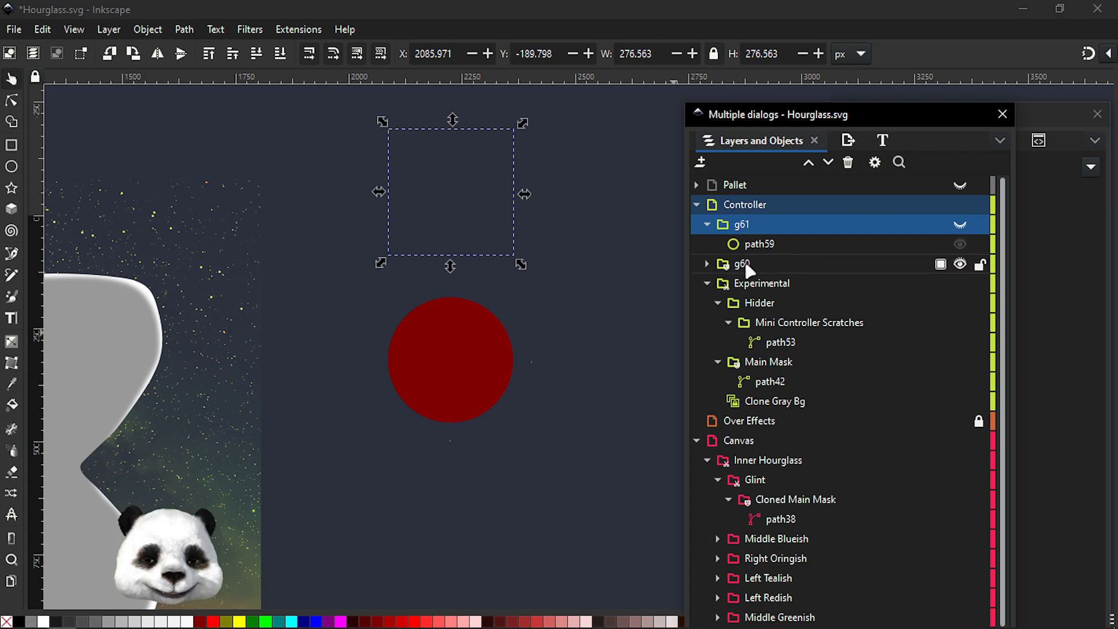
left_click_drag(330, 323, 670, 267)
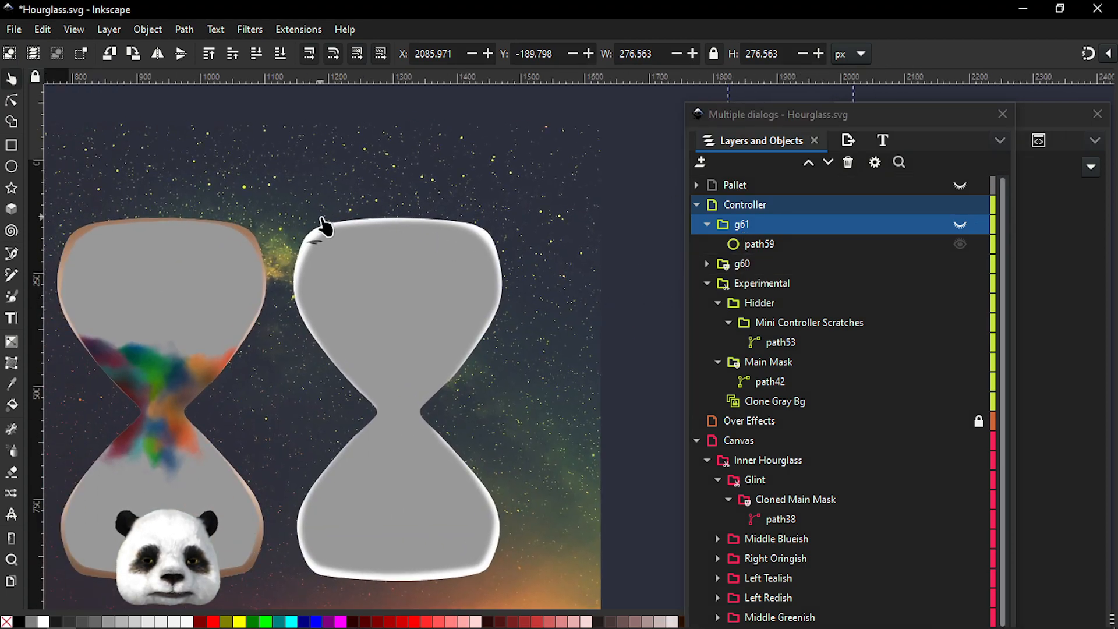
scroll(324, 224, "up", 5)
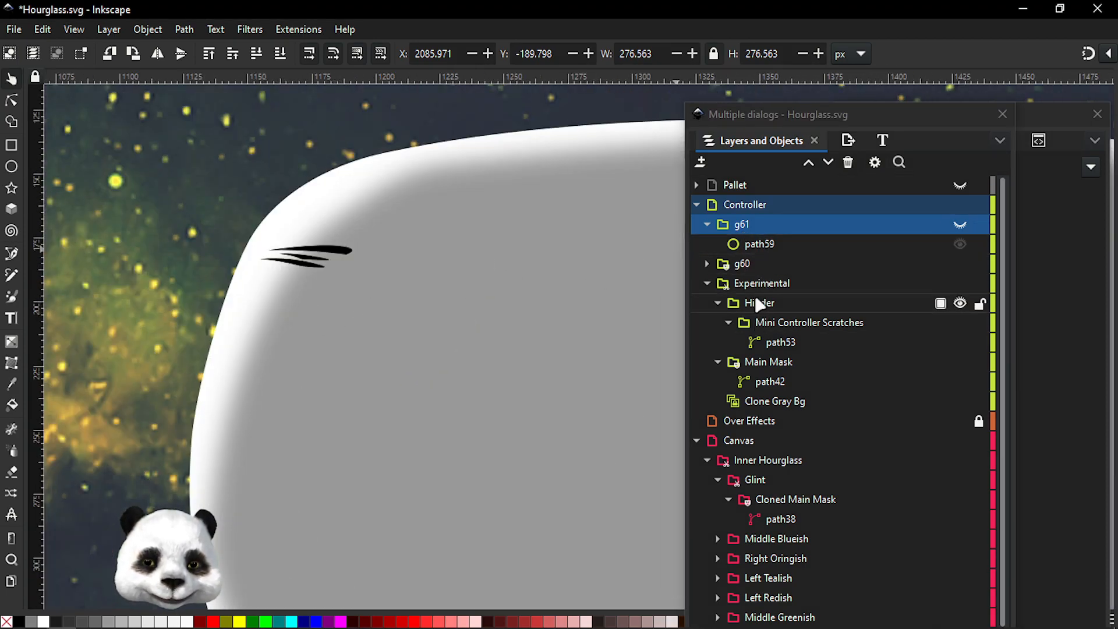
left_click(761, 303)
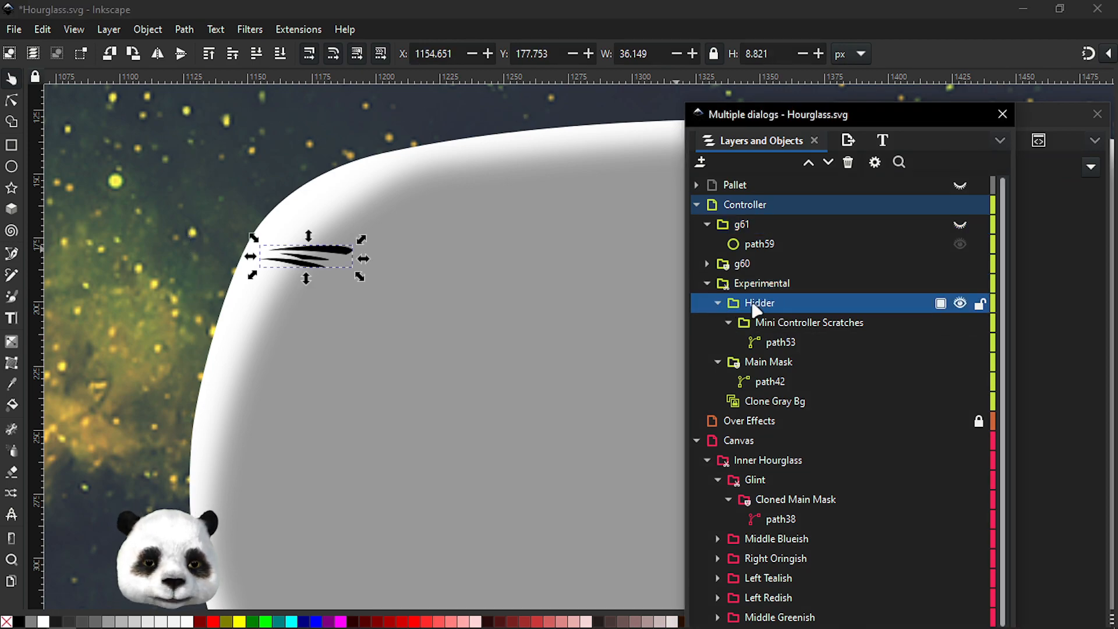
left_click(959, 303)
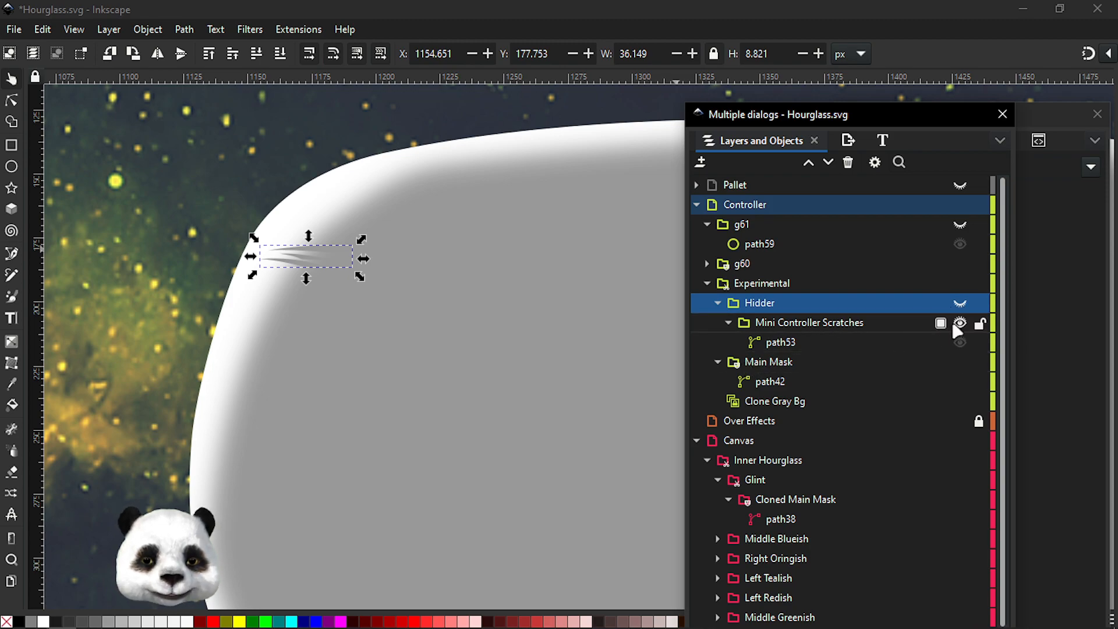
Draw a new thin scratch stroke with the Pen tool near the hourglass's upper left edge
left_click(767, 325)
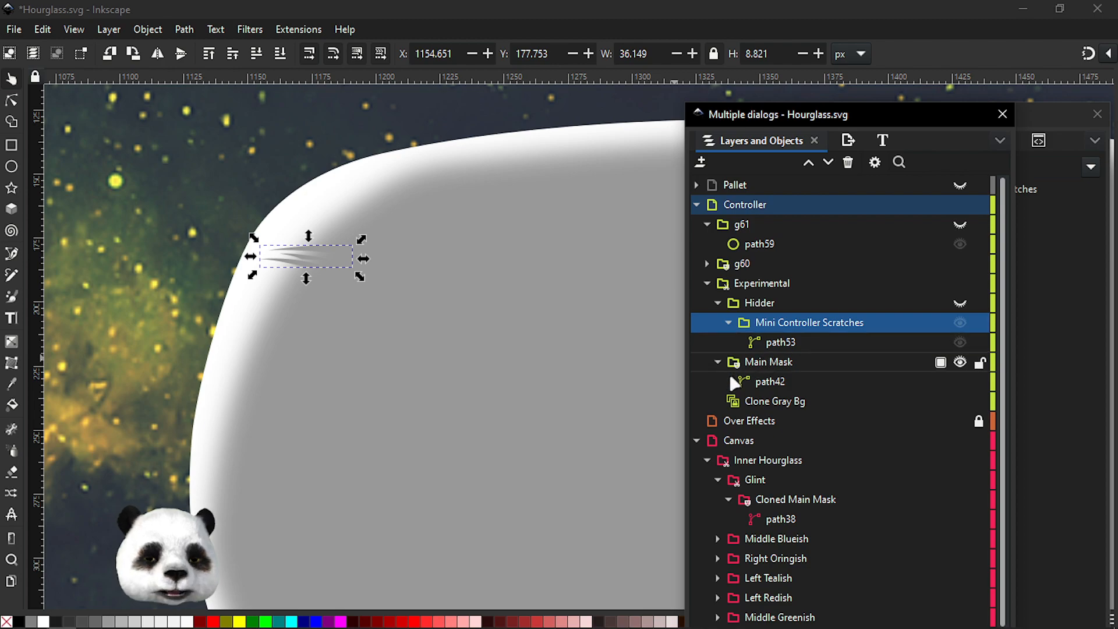
key("b")
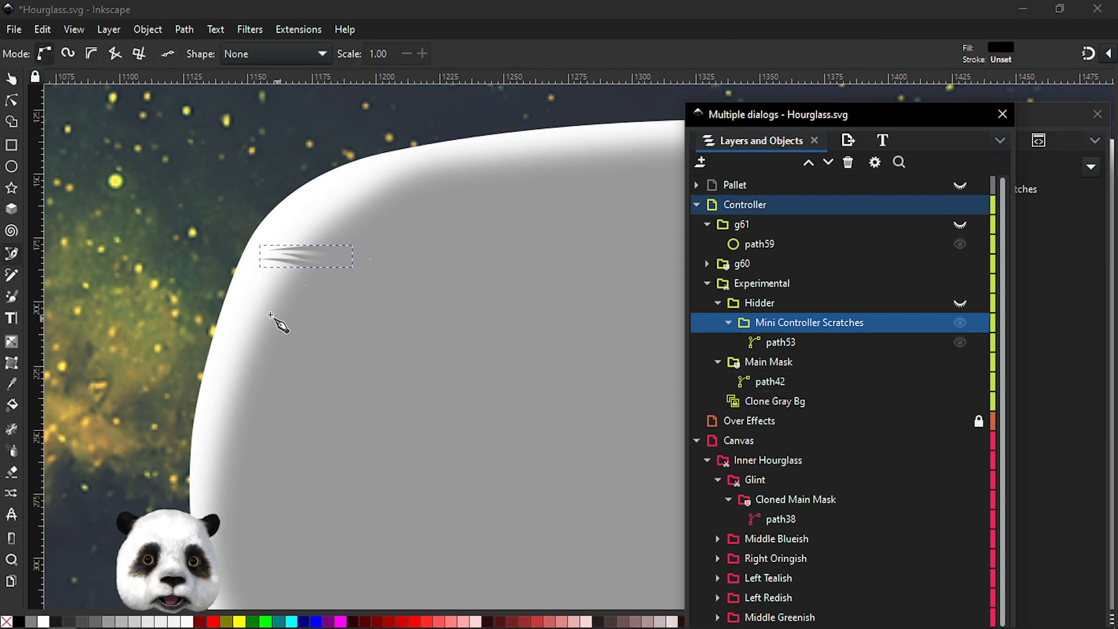
left_click(253, 290)
left_click_drag(309, 290, 330, 292)
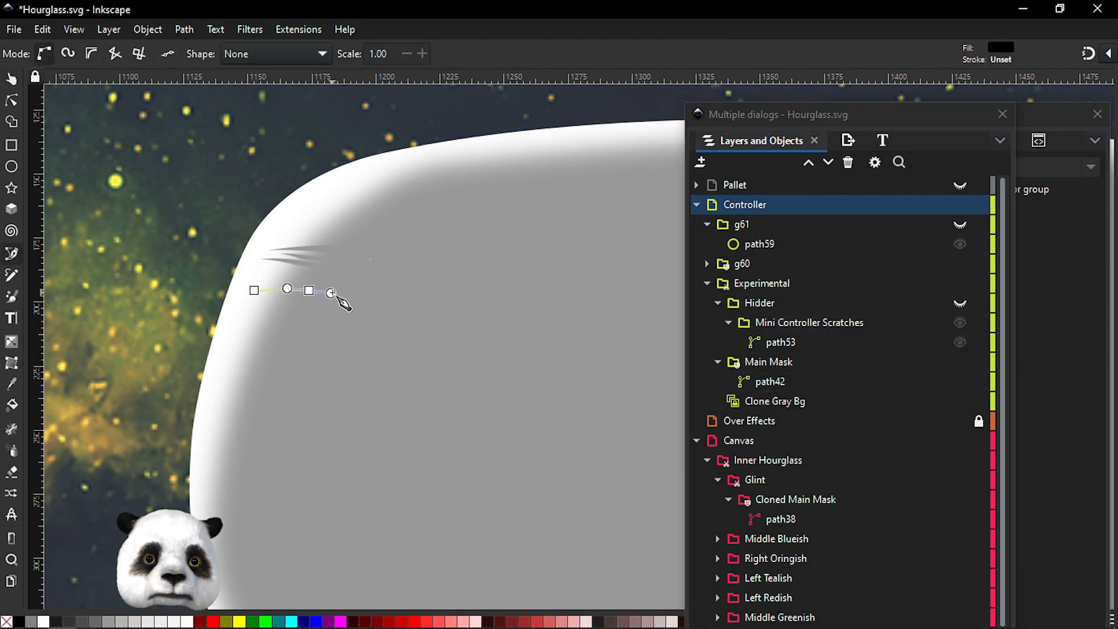
left_click(342, 307)
left_click_drag(253, 291, 230, 294)
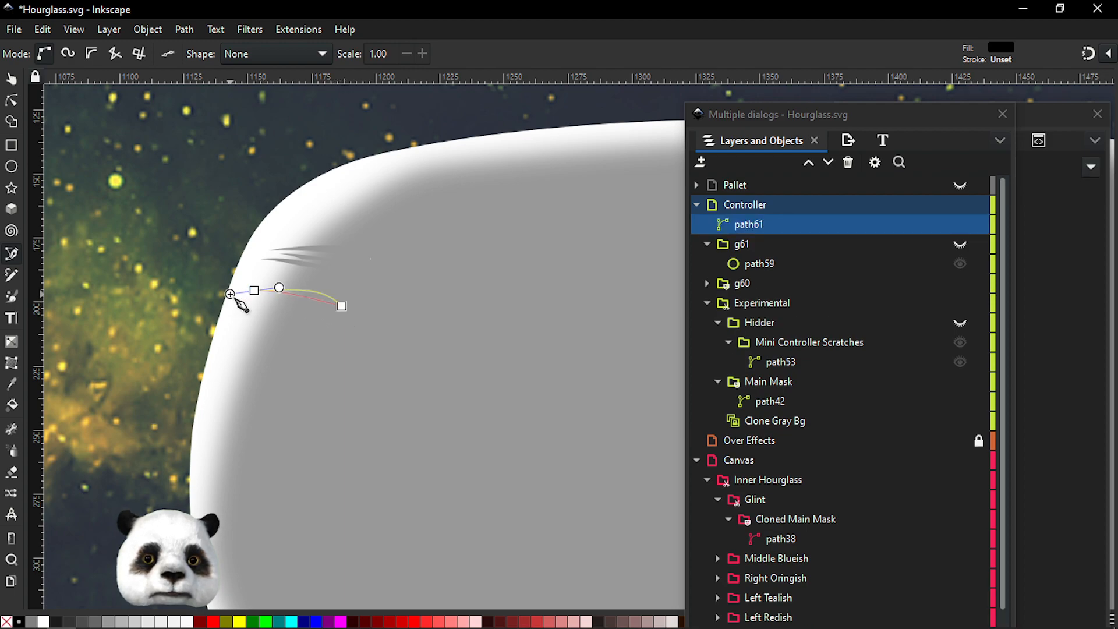
Move the new scratch path into the Mini Controller Scratches layer
left_click(765, 228)
mouse_move(757, 224)
left_mouse_down()
mouse_move(757, 374)
mouse_move(777, 349)
left_mouse_up()
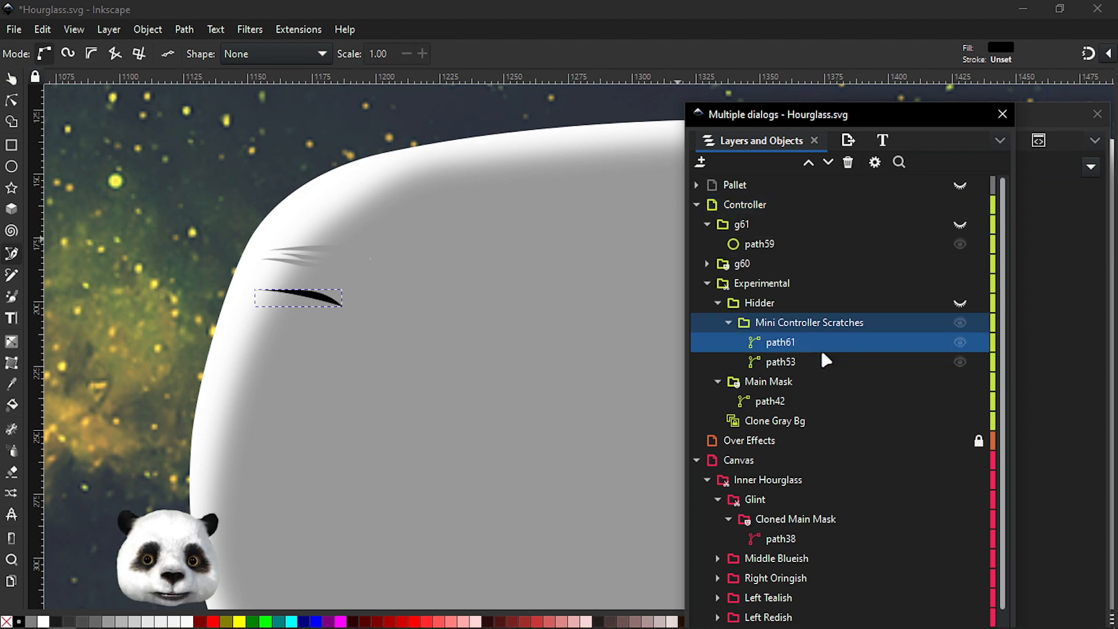
scroll(299, 292, "up", 2, "ctrl")
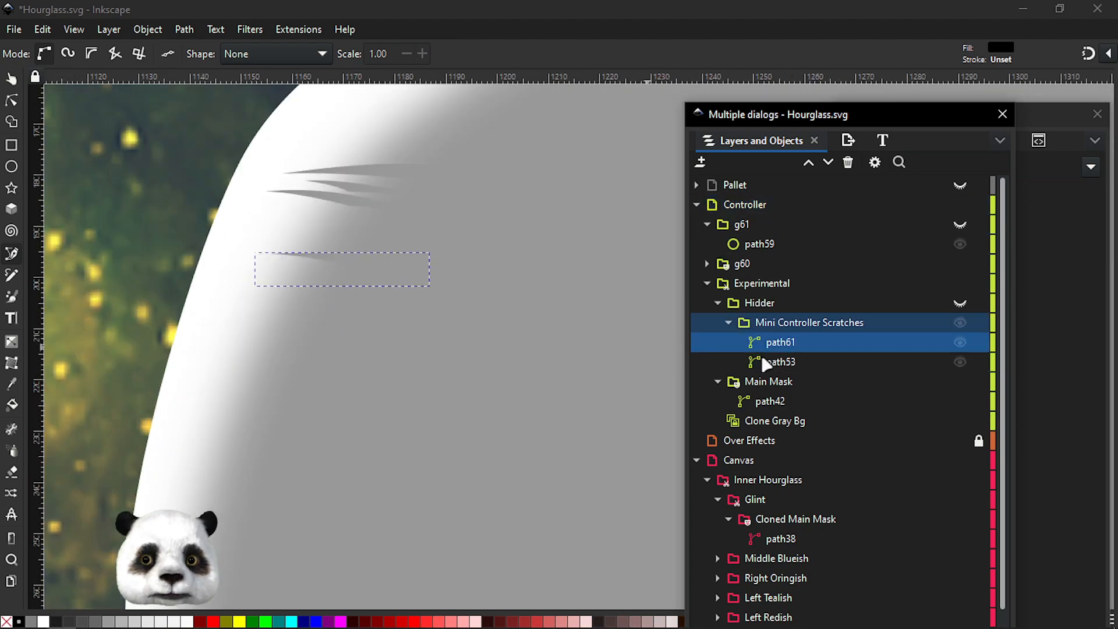
Show the Hidder layer and draw a second, longer scratch stroke below the previous ones
left_click(236, 307)
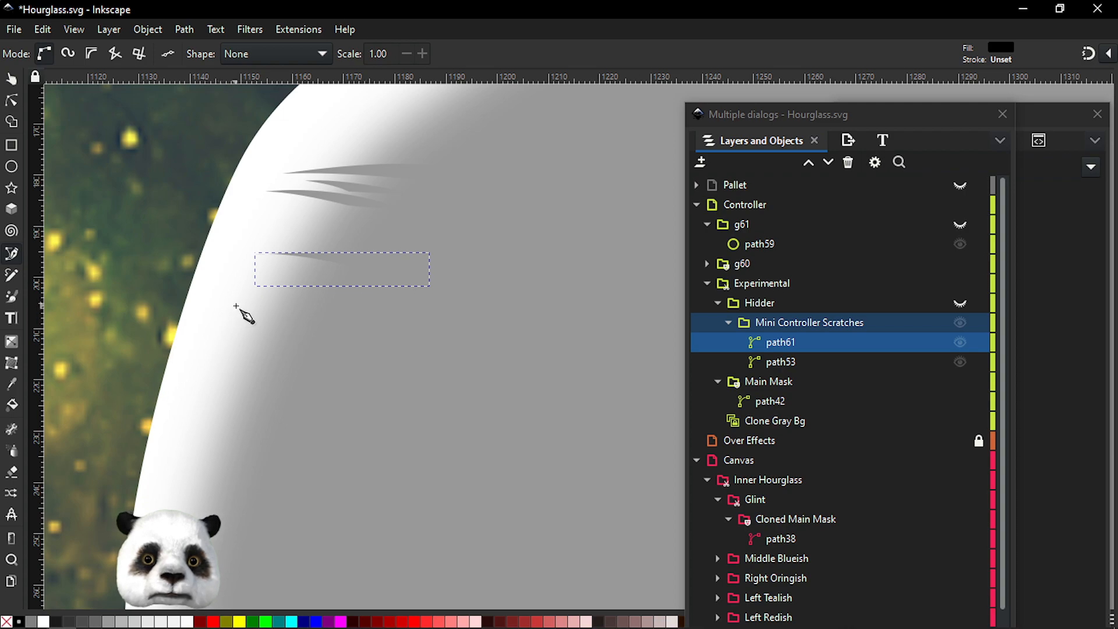
left_click(814, 330)
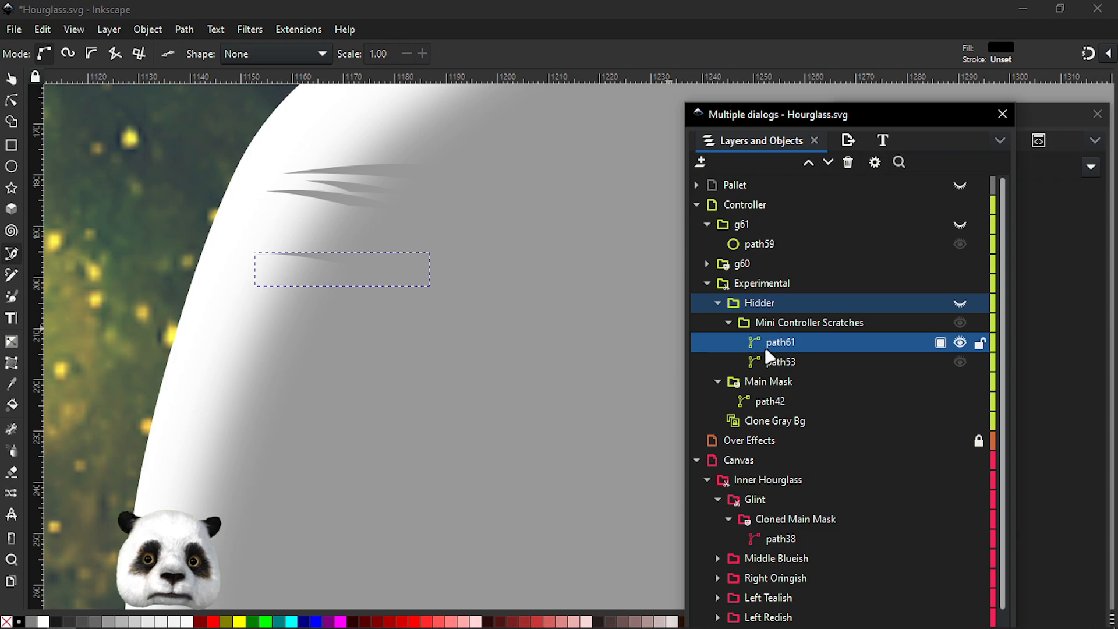
left_click(225, 330)
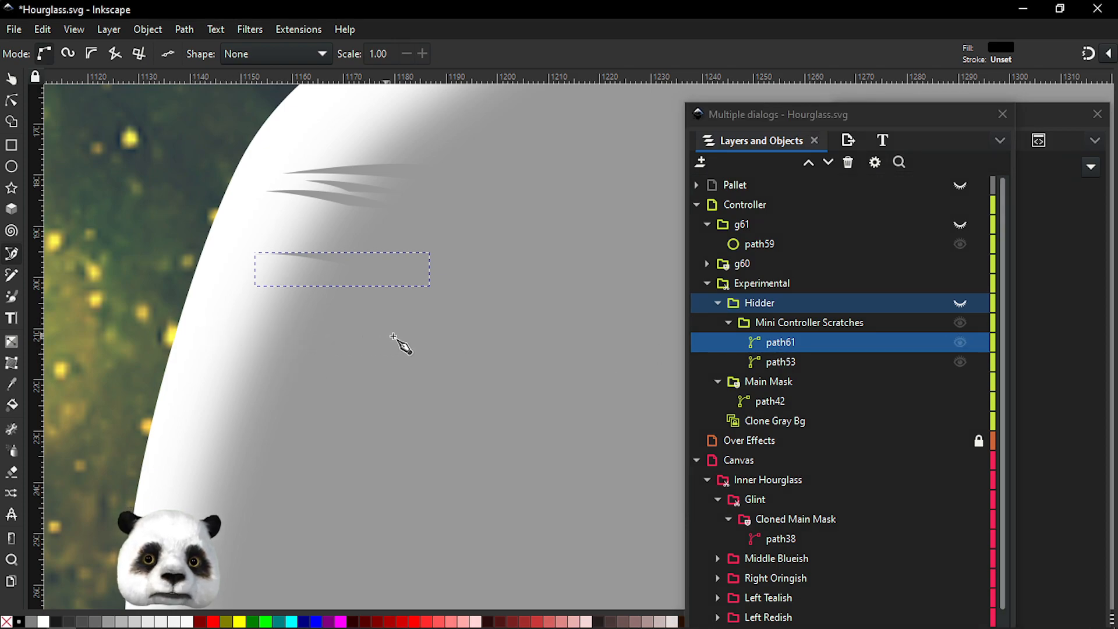
left_click(959, 303)
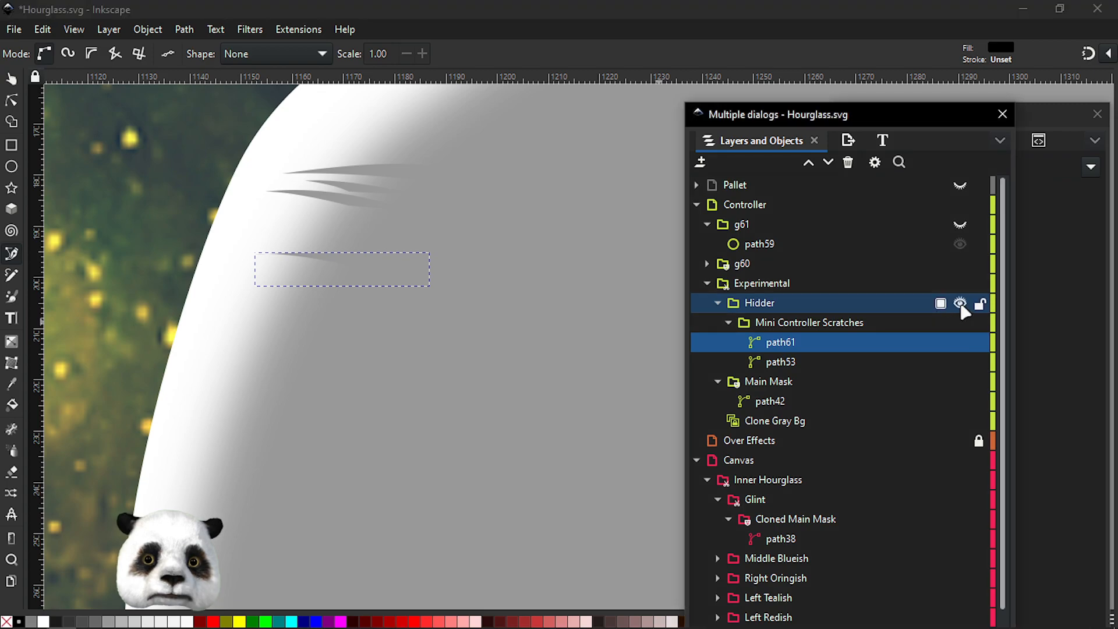
left_click(202, 309)
left_click_drag(338, 317, 340, 341)
left_click(408, 338)
left_click_drag(201, 308, 127, 312)
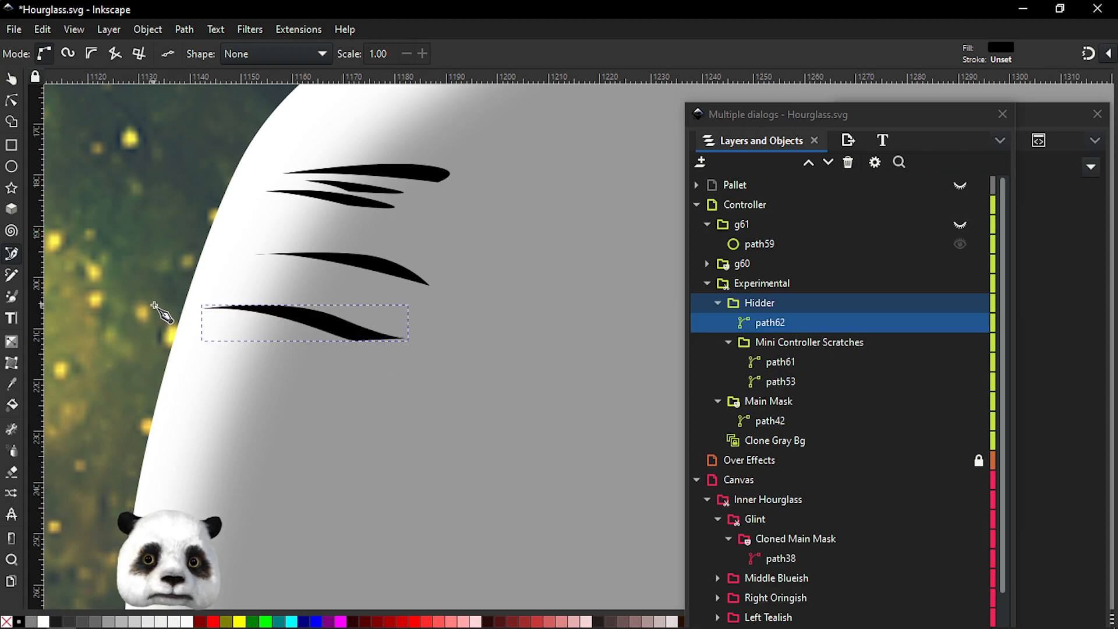
Move the second scratch into the Mini Controller Scratches layer and hide the Hidder layer again
left_click(959, 303)
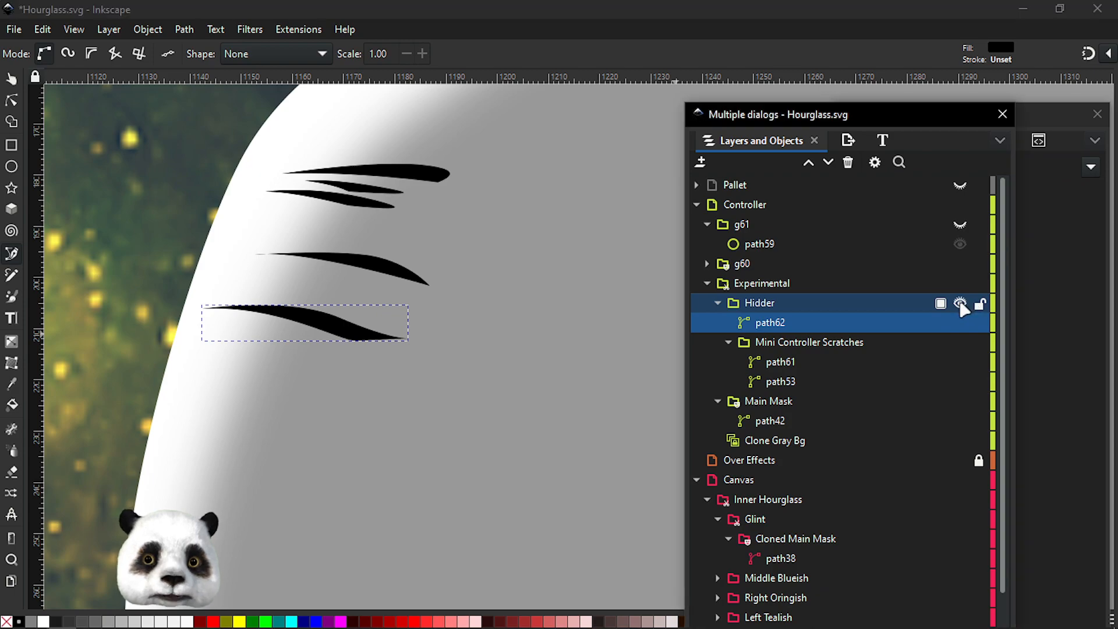
left_click(959, 302)
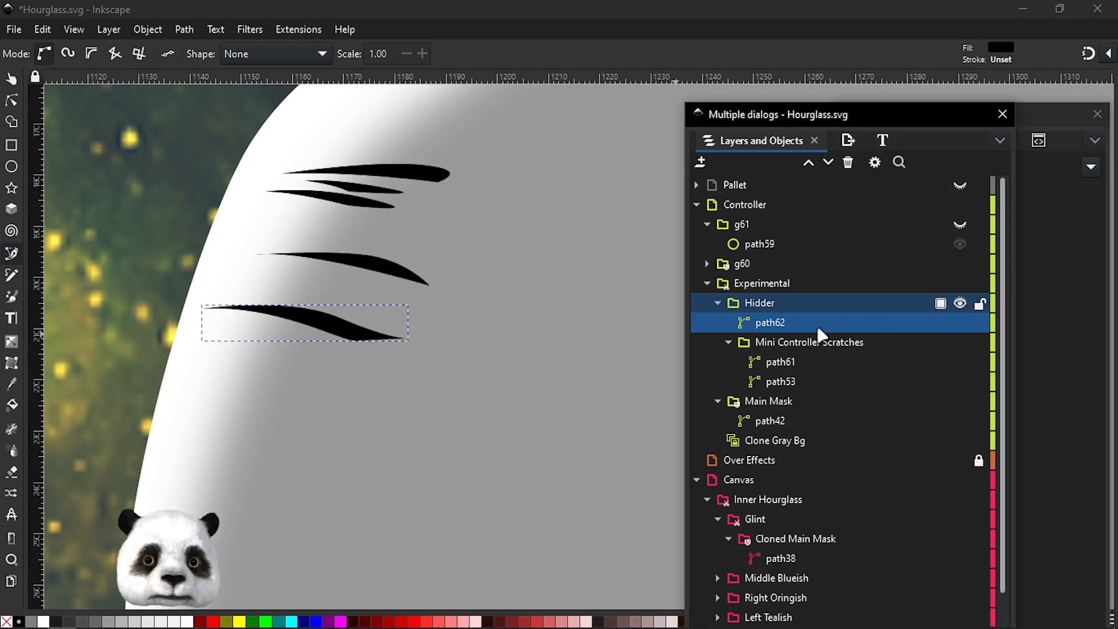
left_click_drag(841, 324, 841, 348)
left_click_drag(807, 352, 885, 323)
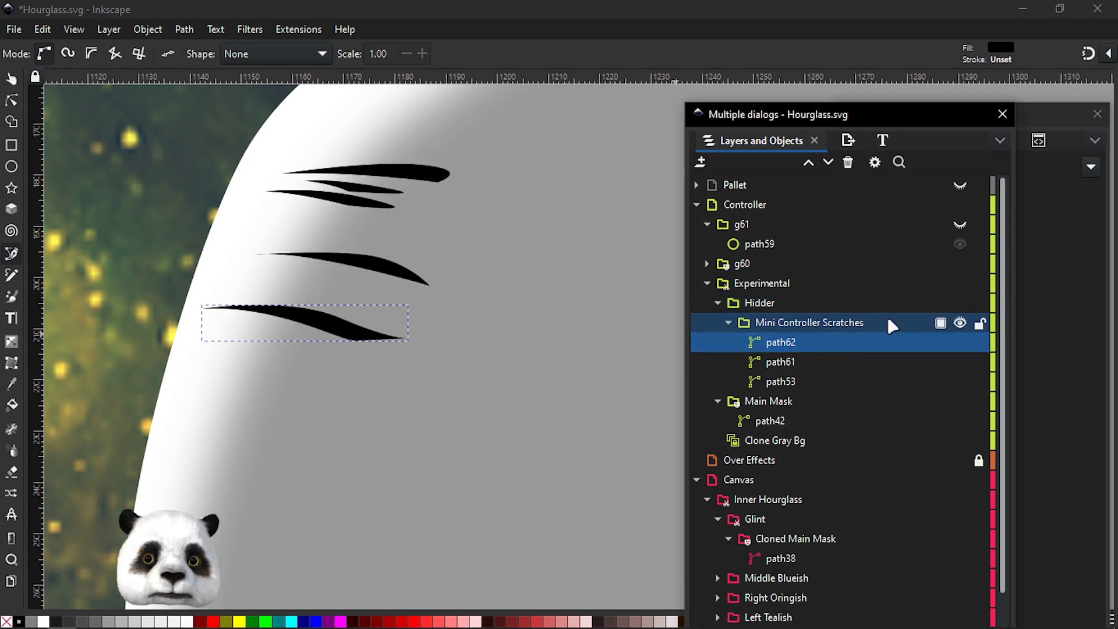
left_click(964, 302)
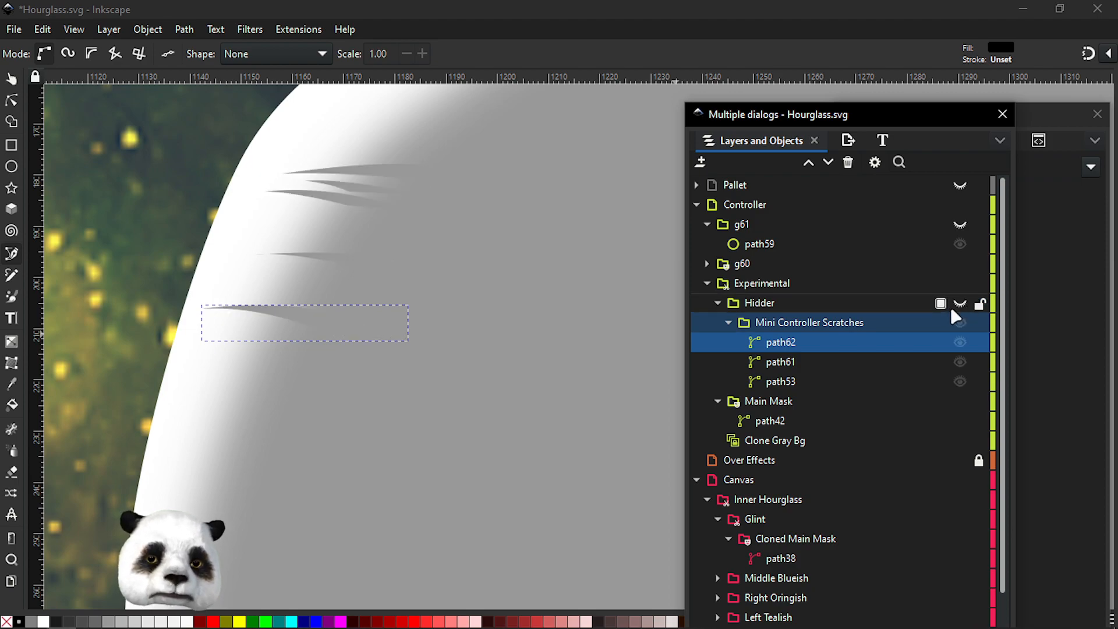
Edit the new scratch with the node tool, pulling its left end node further left toward the hourglass edge
key("n")
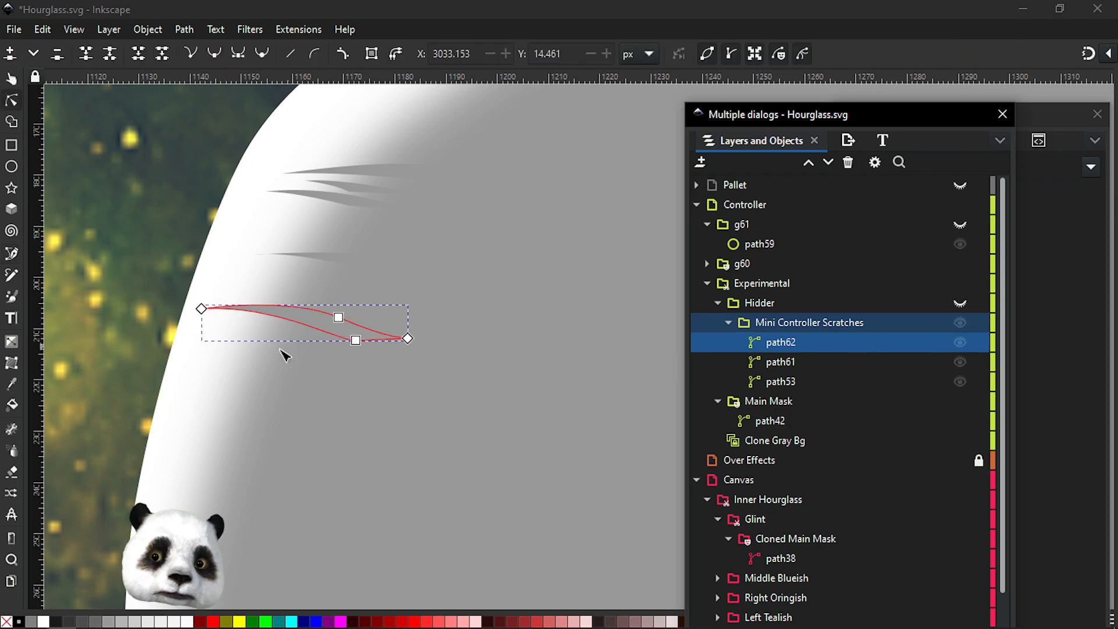
mouse_move(203, 310)
left_mouse_down()
mouse_move(221, 319)
mouse_move(224, 303)
mouse_move(219, 316)
left_mouse_up()
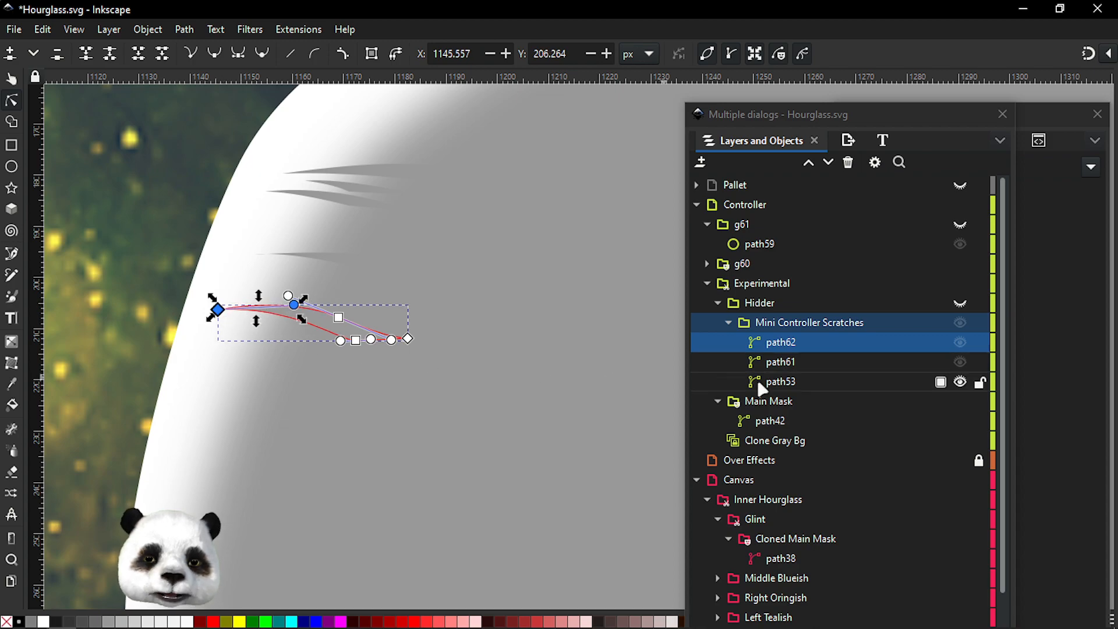
scroll(239, 332, "up", 2, "ctrl")
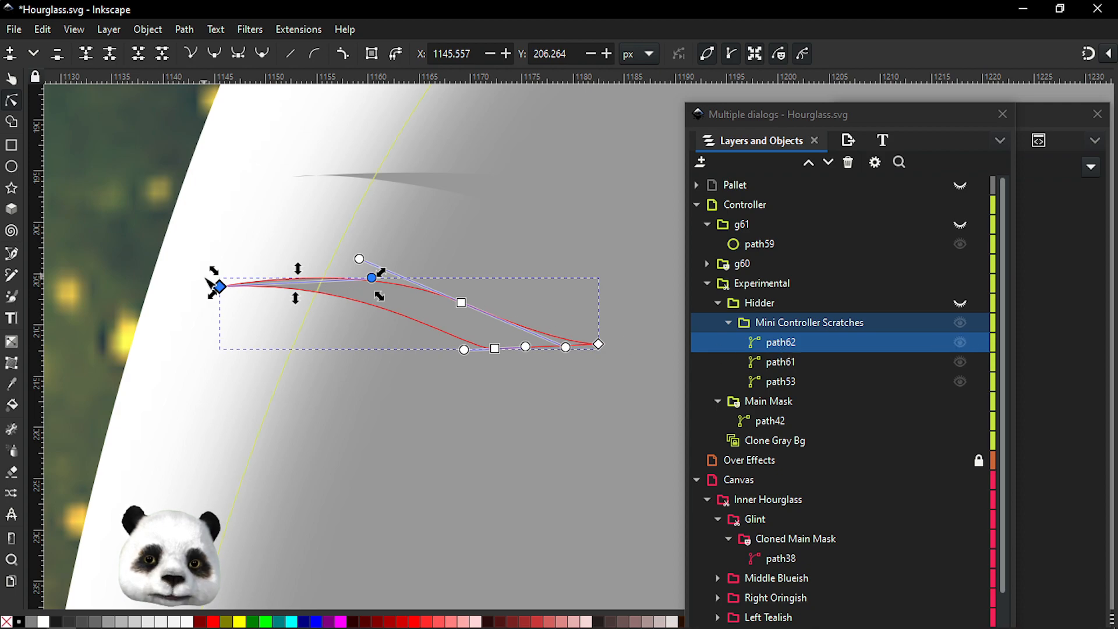
left_click_drag(219, 287, 190, 288)
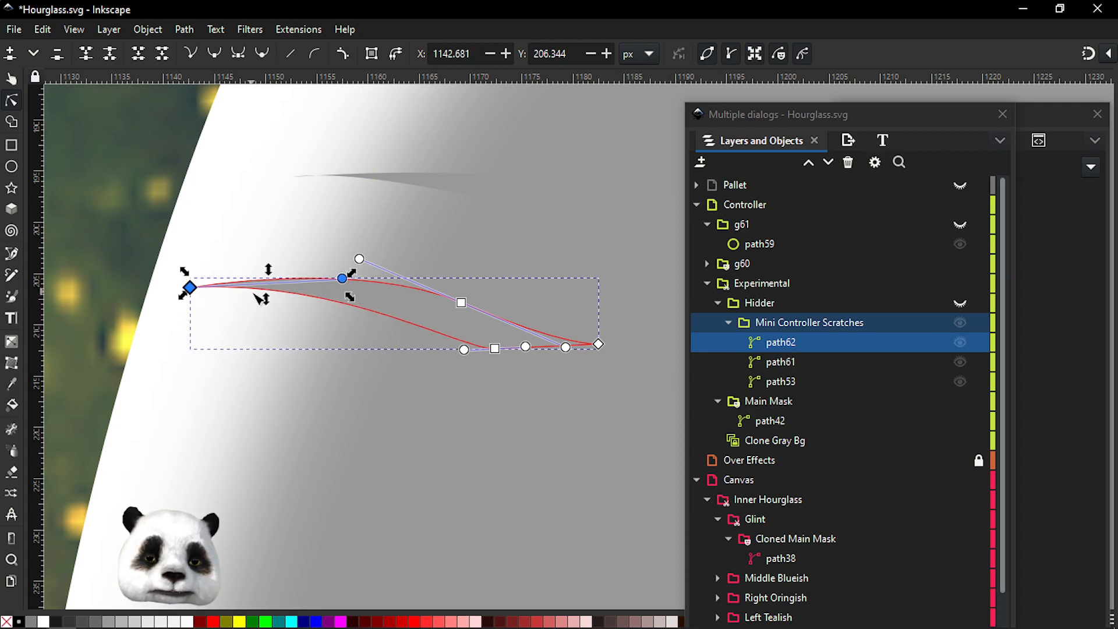
Select the Main Mask path, then undo and redo the last change to compare the scratches
left_click(766, 421)
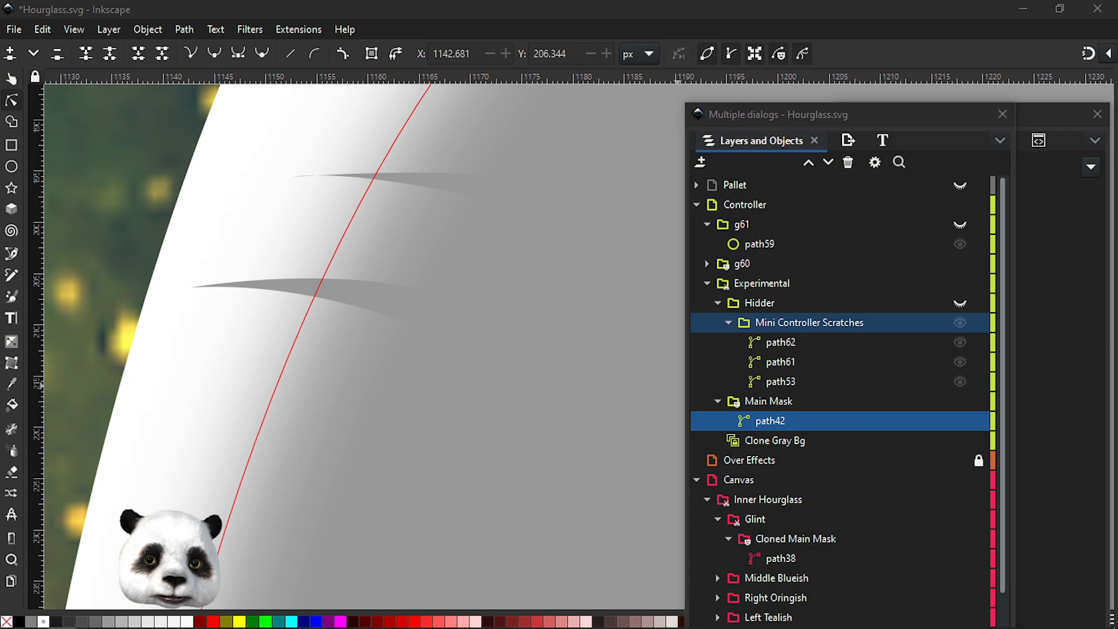
key("ctrl+z")
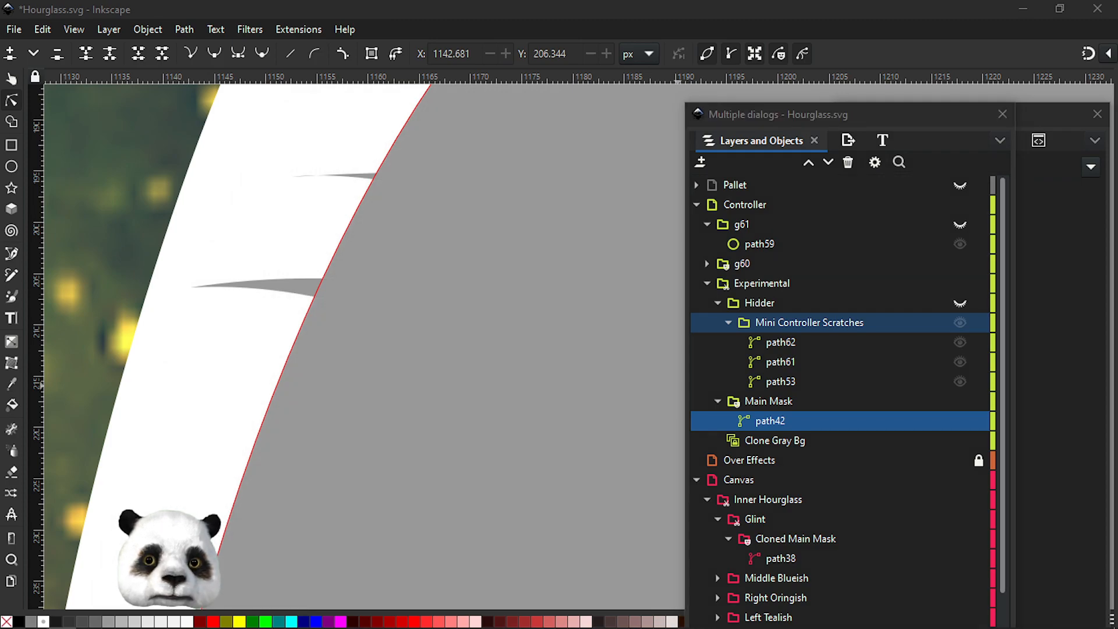
scroll(400, 217, "down", 3)
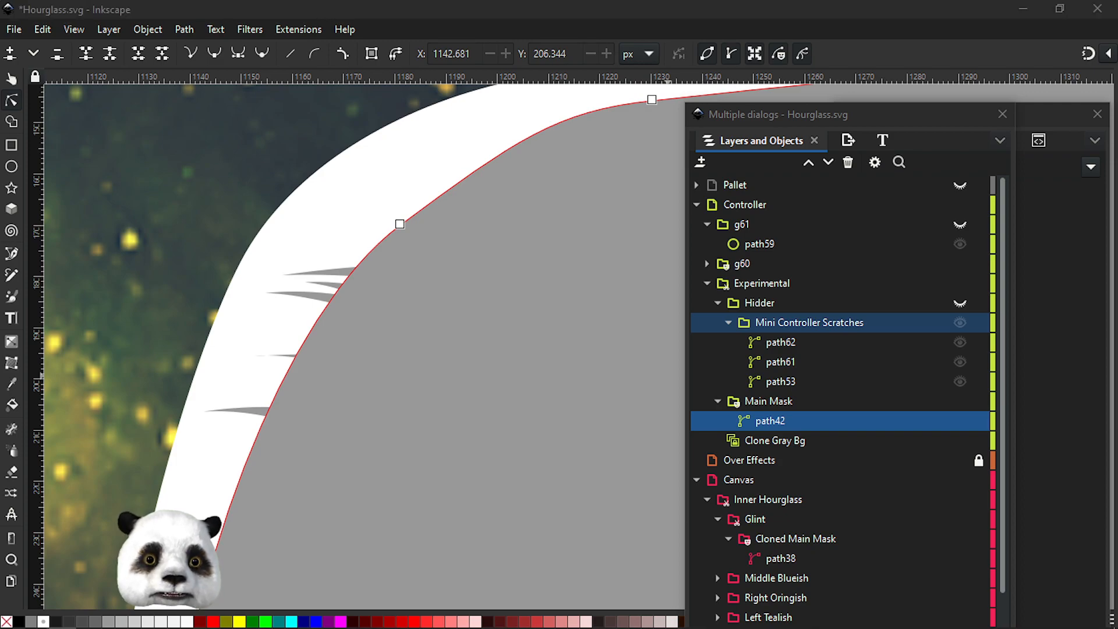
key("ctrl+shift+z")
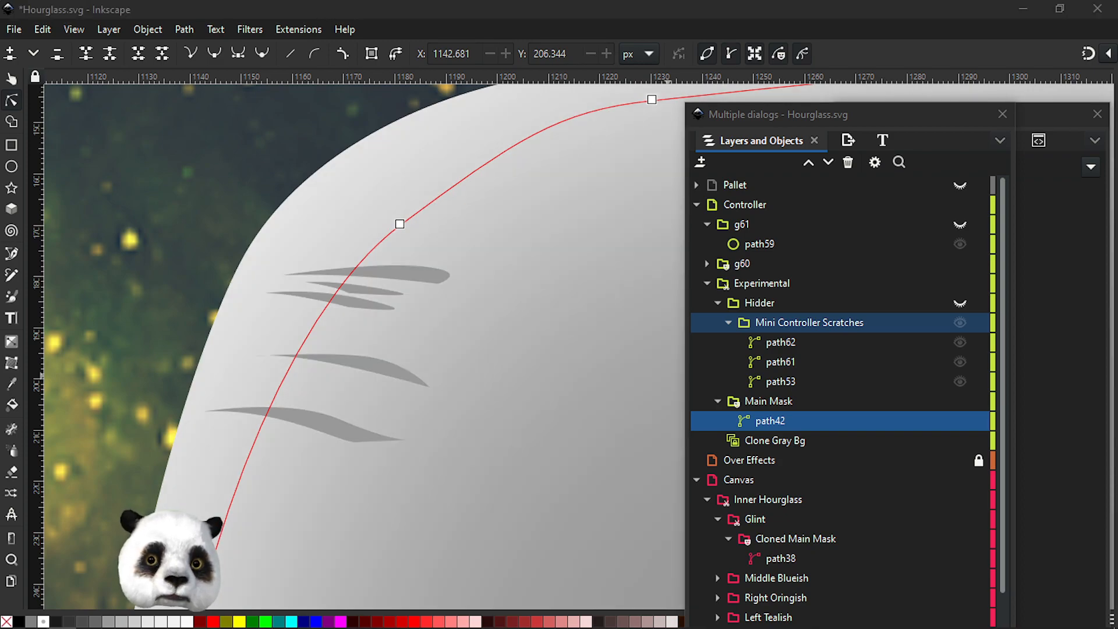
key("ctrl+shift+z")
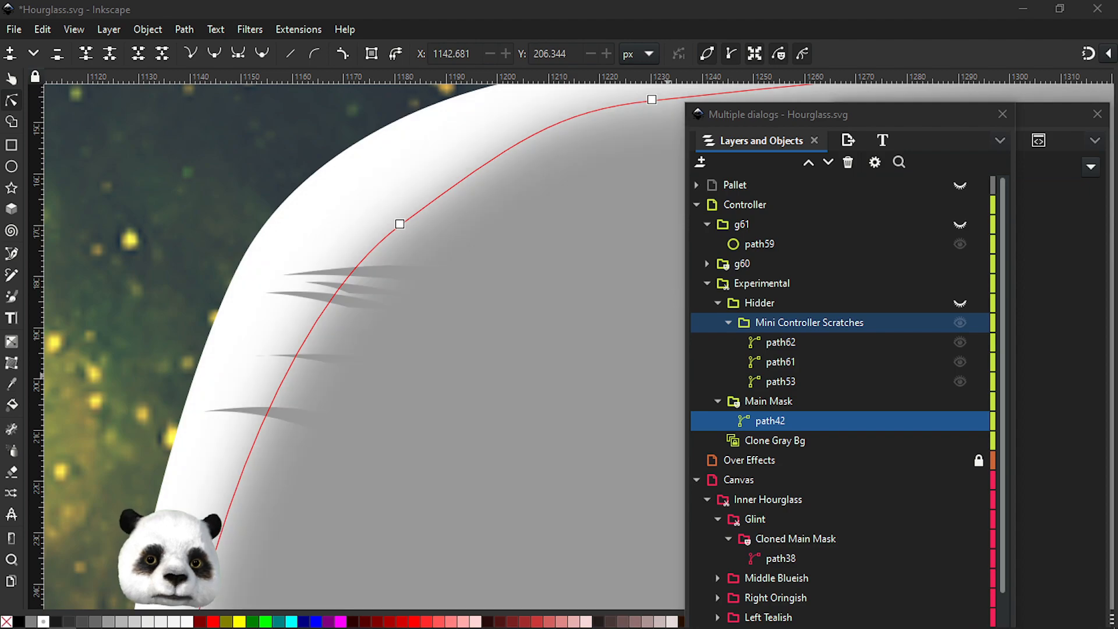
Select the Mini Controller Scratches layer and zoom out to examine the blurred scratches on the hourglass
scroll(256, 429, "up", 3, "ctrl")
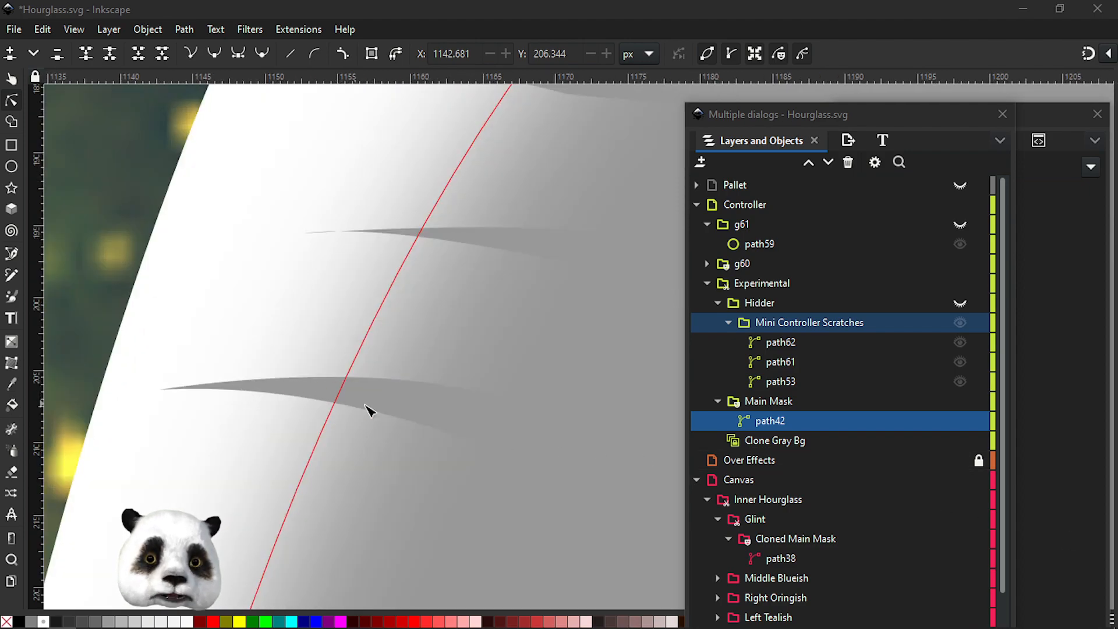
left_click(779, 329)
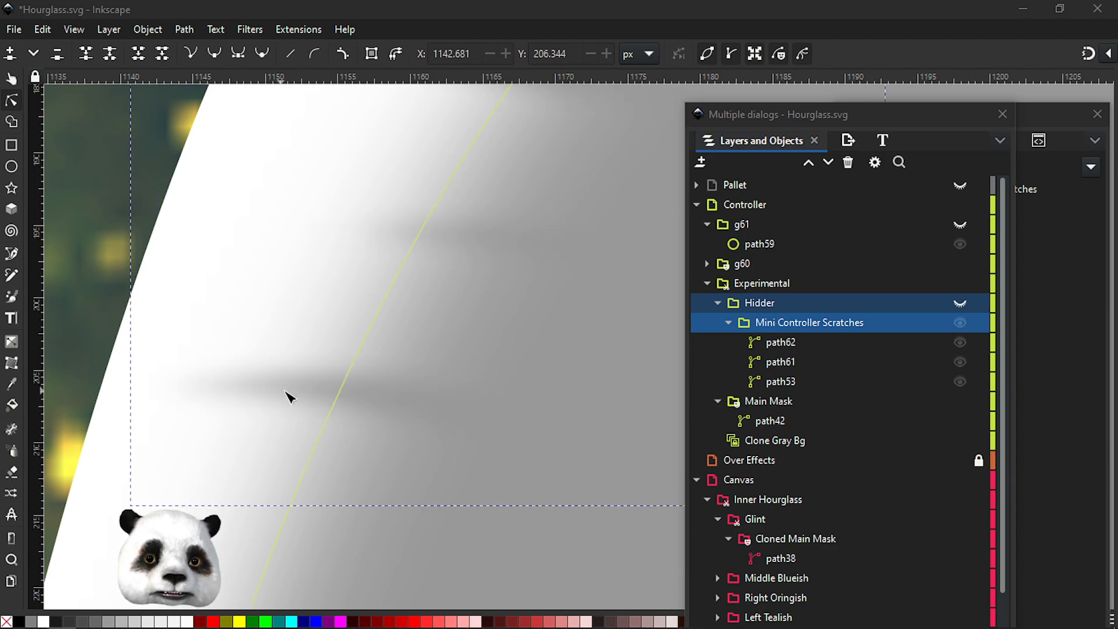
scroll(489, 403, "down", 3)
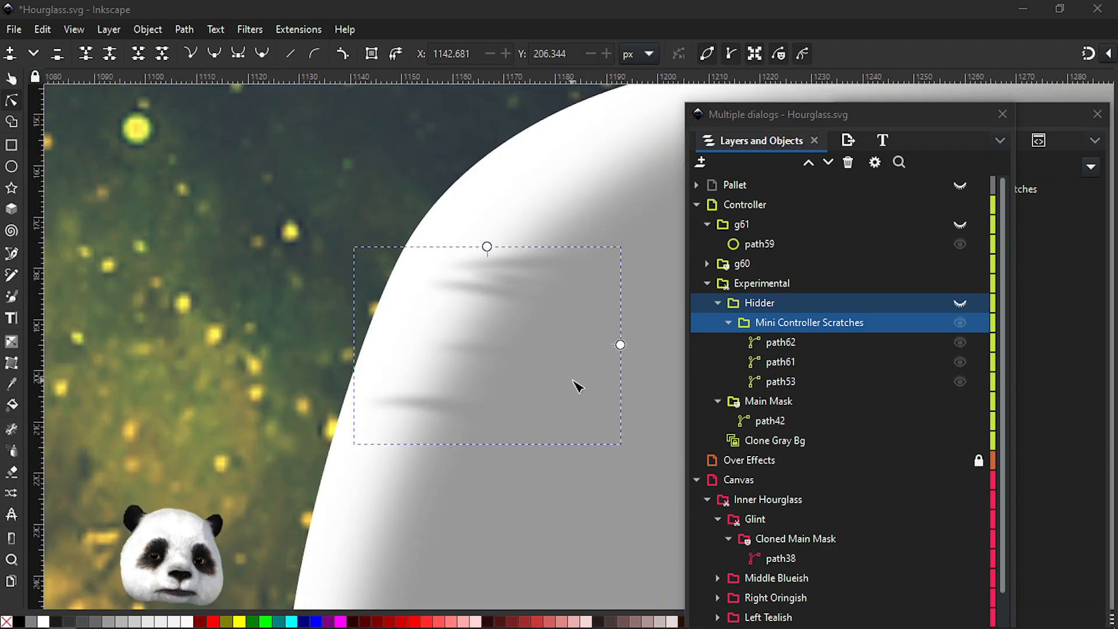
scroll(577, 385, "down", 1)
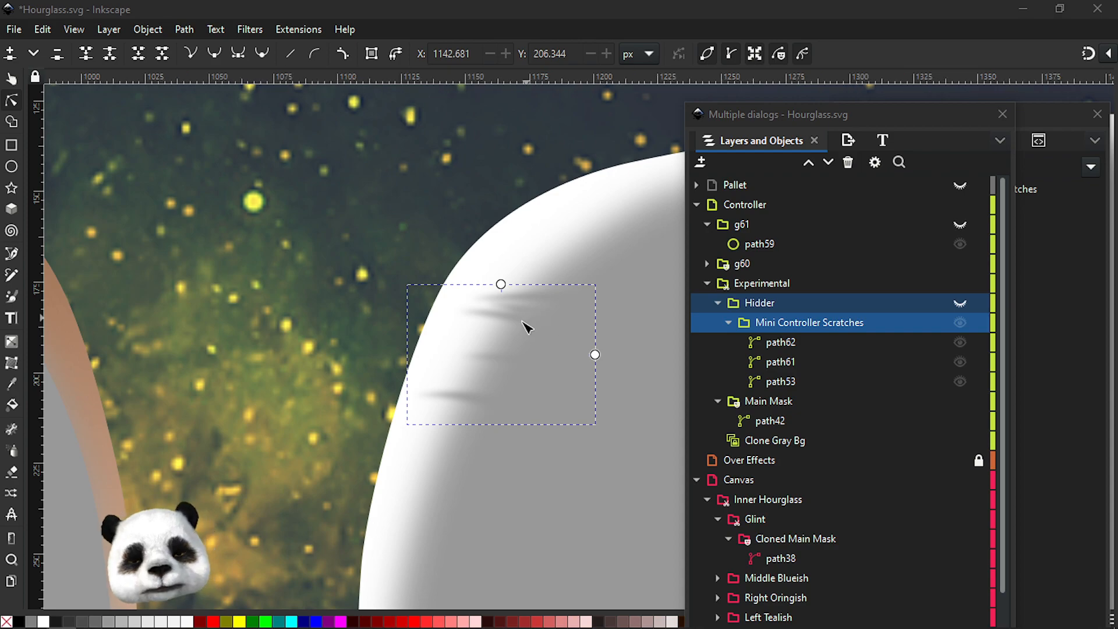
scroll(525, 333, "down", 4)
left_click_drag(314, 429, 533, 417)
Hide the Gray Bg Hourglass Temp layer
scroll(264, 307, "up", 3)
scroll(265, 309, "up", 3)
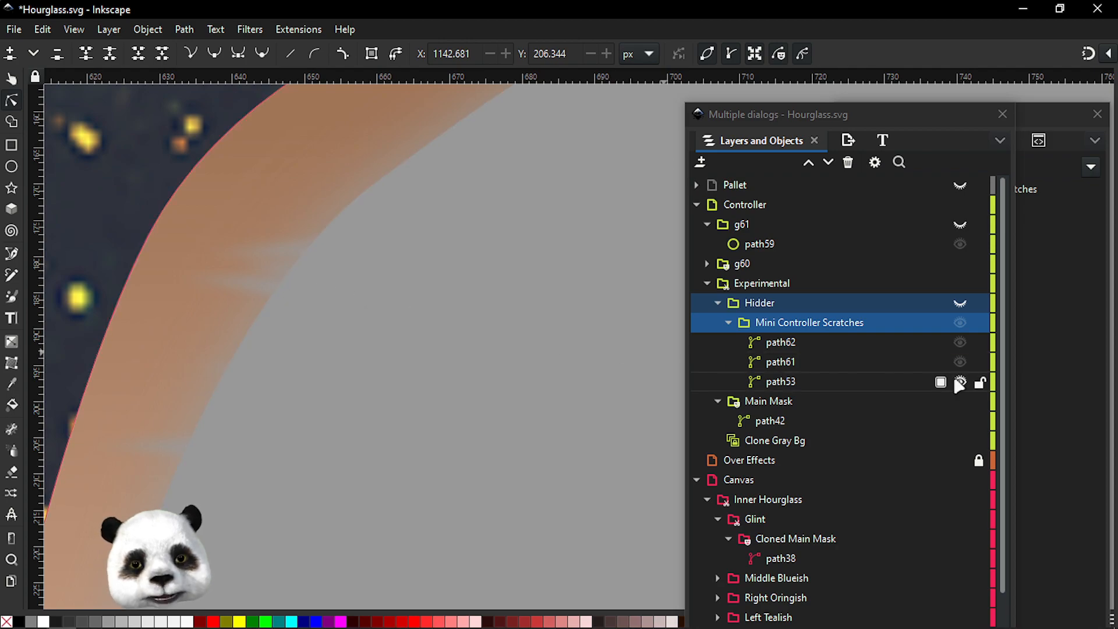
scroll(449, 336, "down", 4)
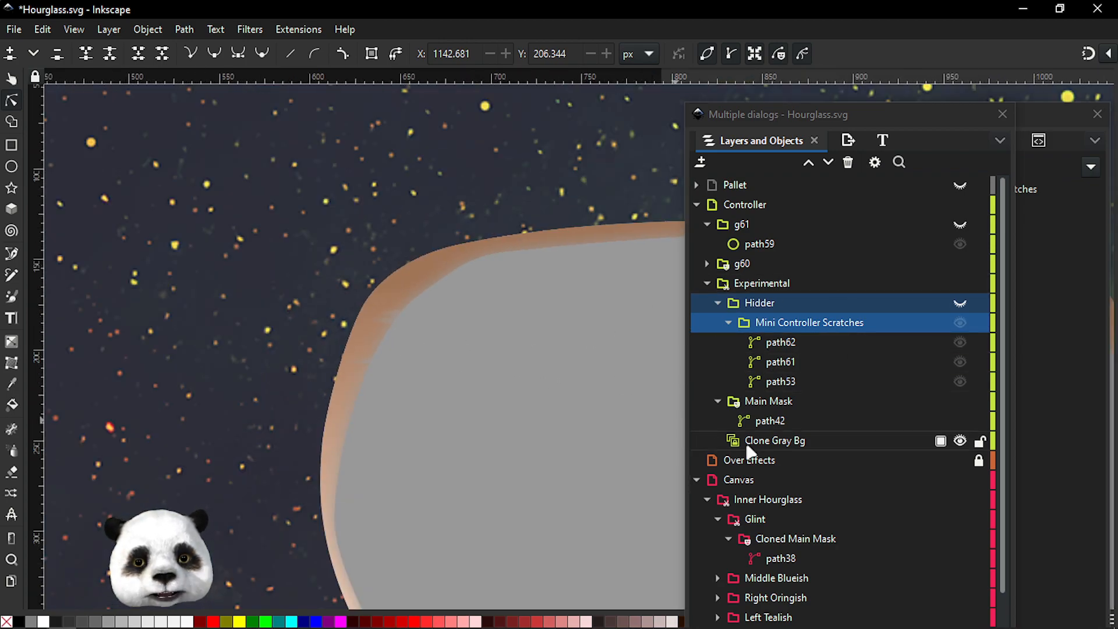
scroll(860, 559, "down", 2)
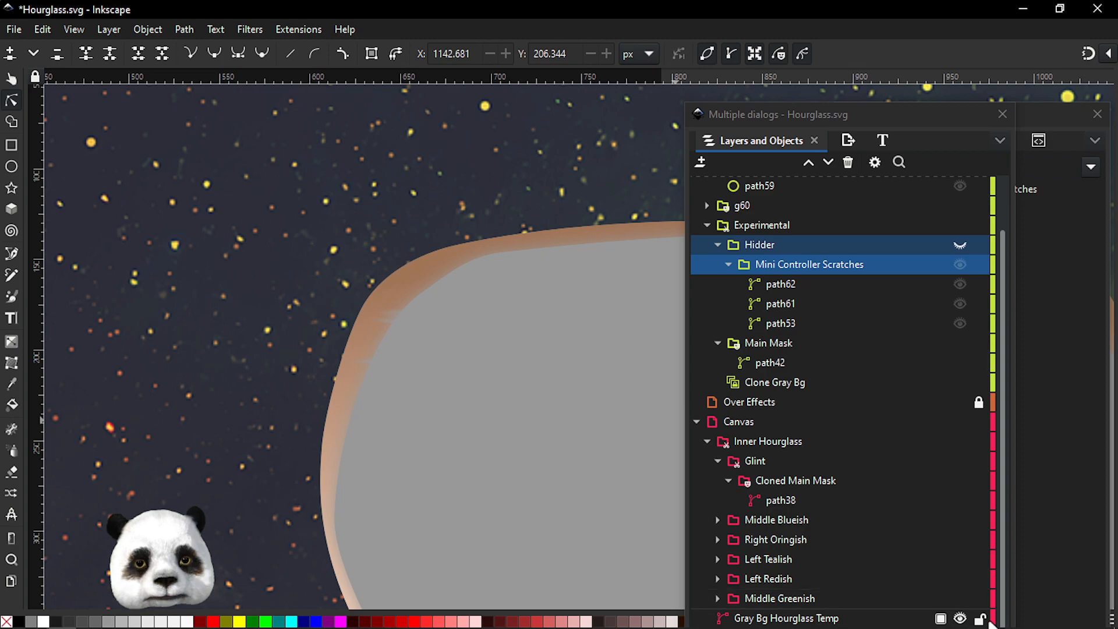
left_click(961, 619)
Examine the scratches along the hourglass rim at different zoom levels
scroll(559, 466, "down", 4)
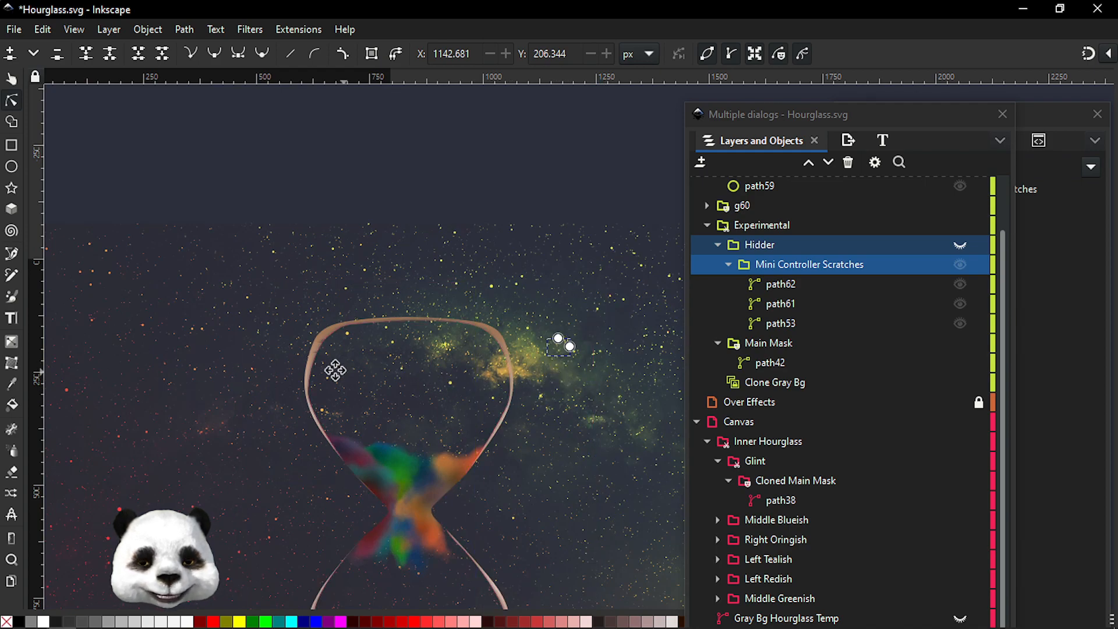
scroll(344, 372, "up", 6)
scroll(260, 305, "up", 2)
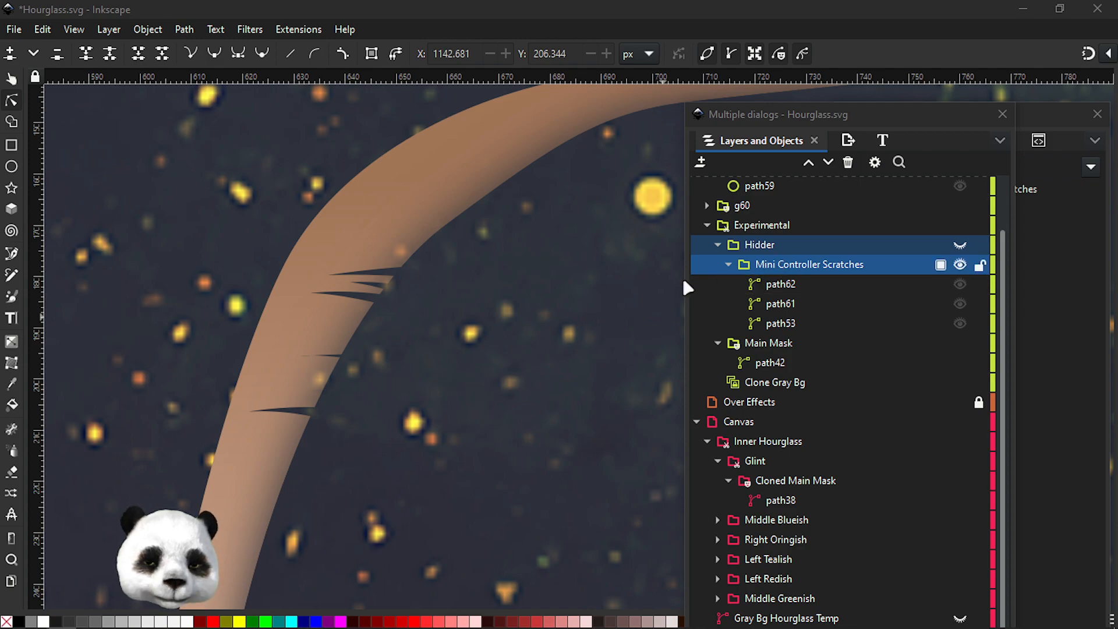
scroll(585, 307, "down", 6)
left_click_drag(592, 309, 76, 277)
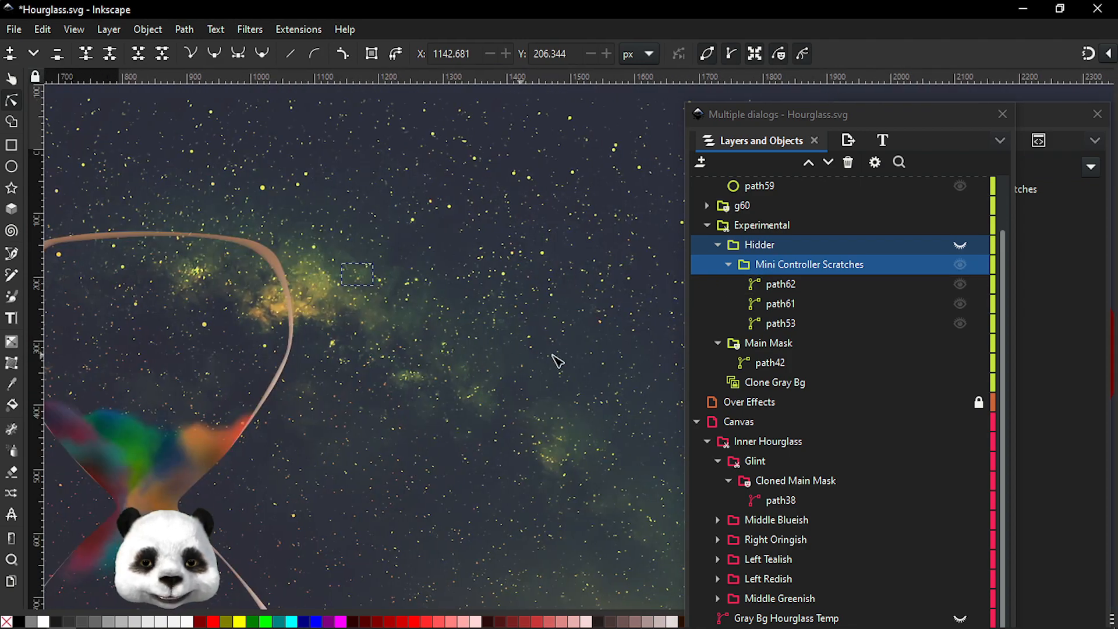
left_click_drag(281, 356, 632, 323)
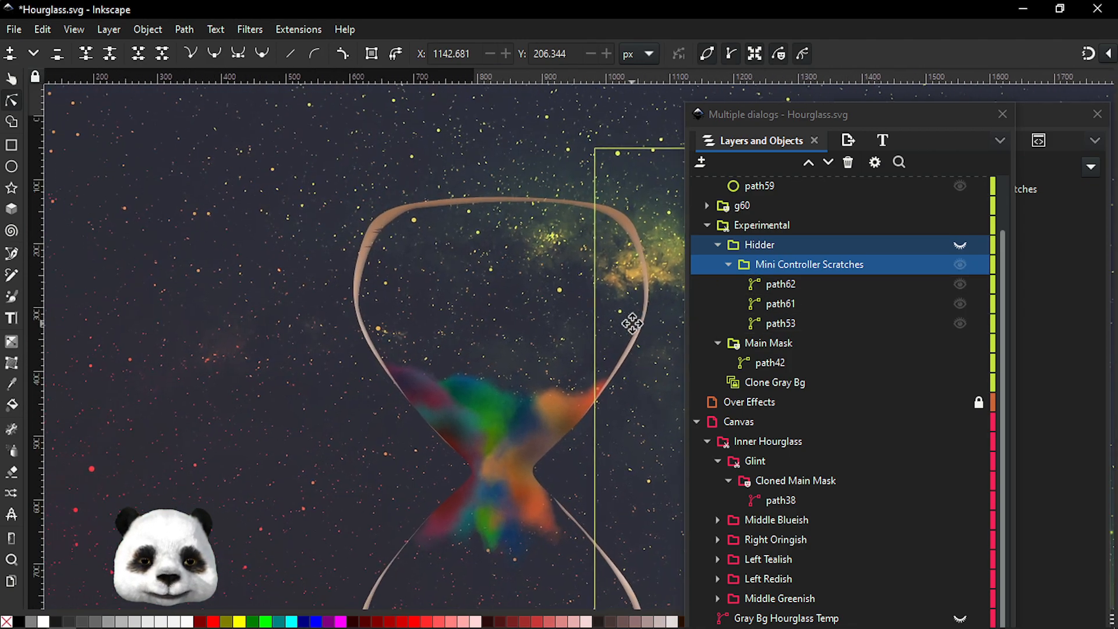
scroll(392, 249, "up", 4)
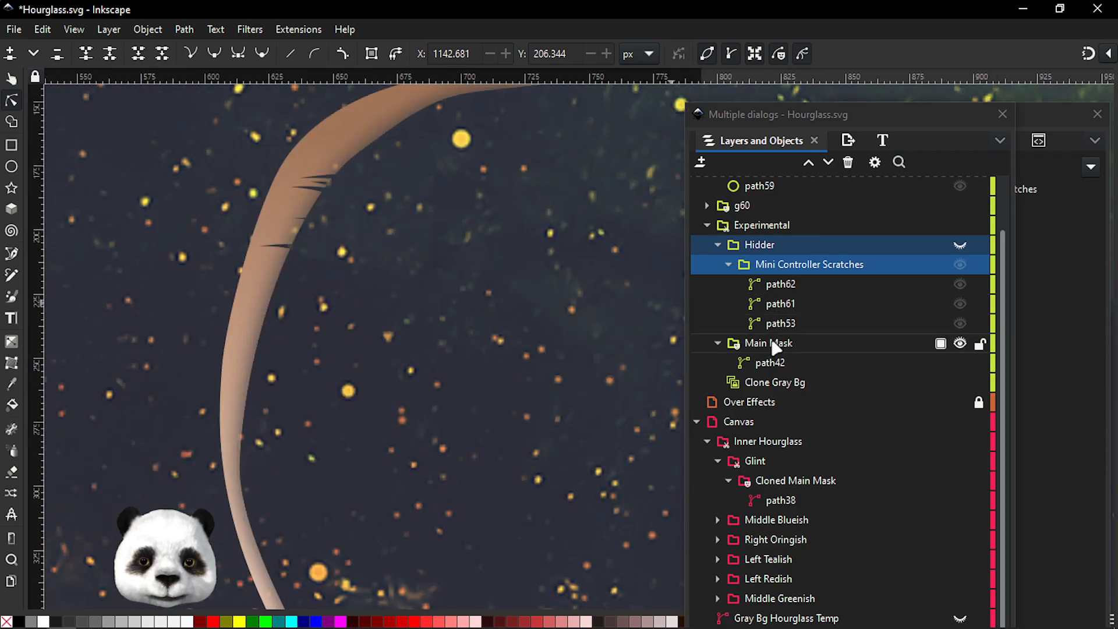
Select the Main Mask layer and save the document
left_click(759, 362)
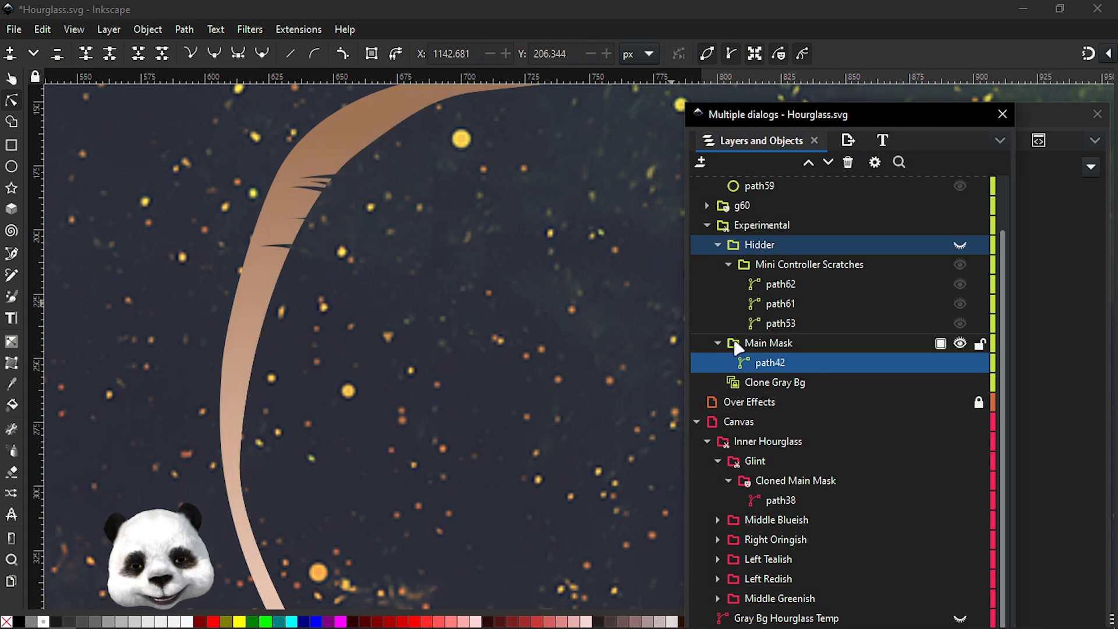
left_click(737, 344)
scroll(267, 250, "up", 2)
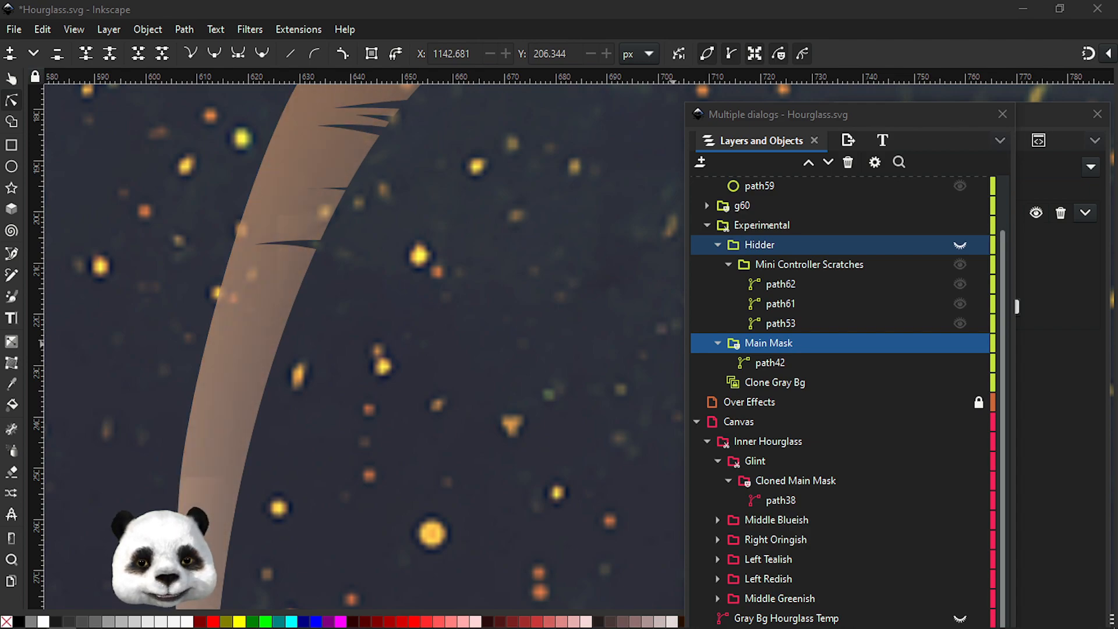
key("ctrl+s")
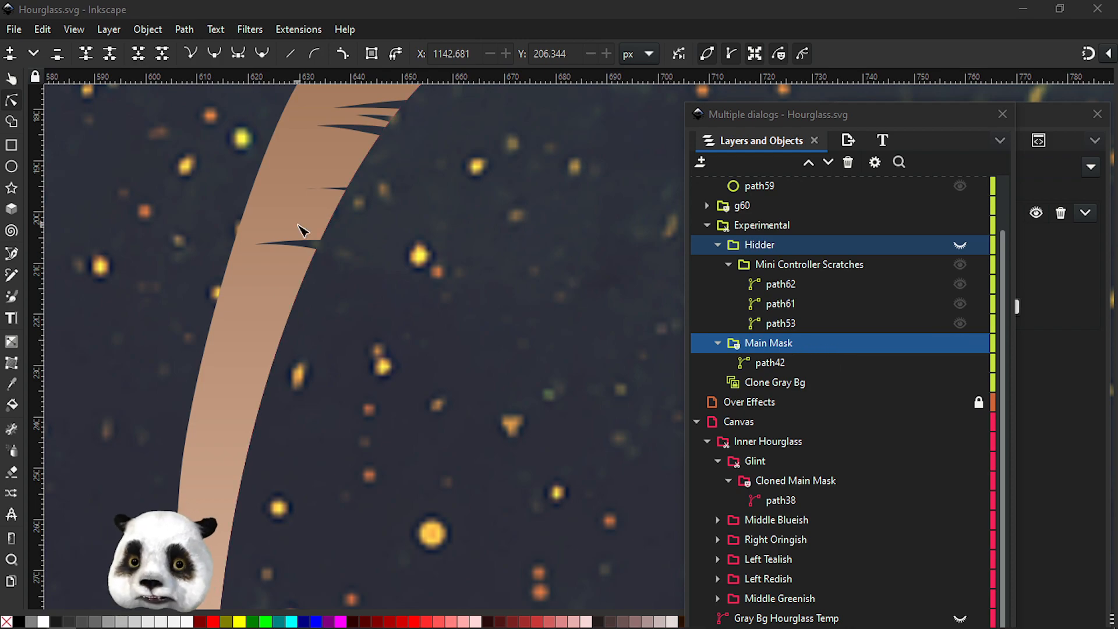
Undo the last change and reselect the Main Mask path
scroll(315, 241, "down", 2)
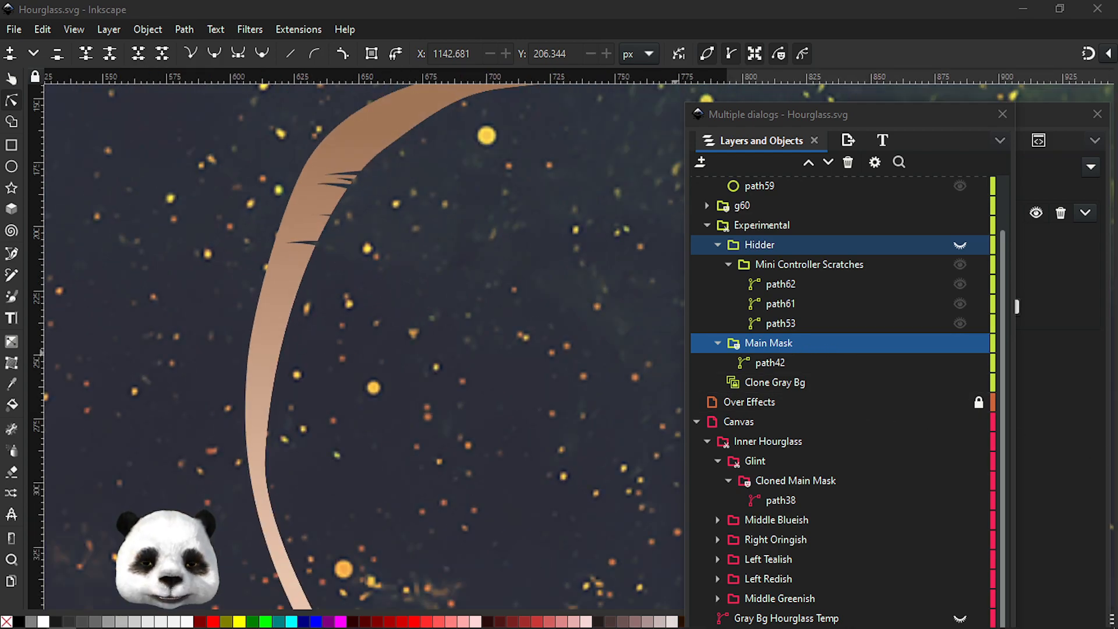
key("ctrl+z")
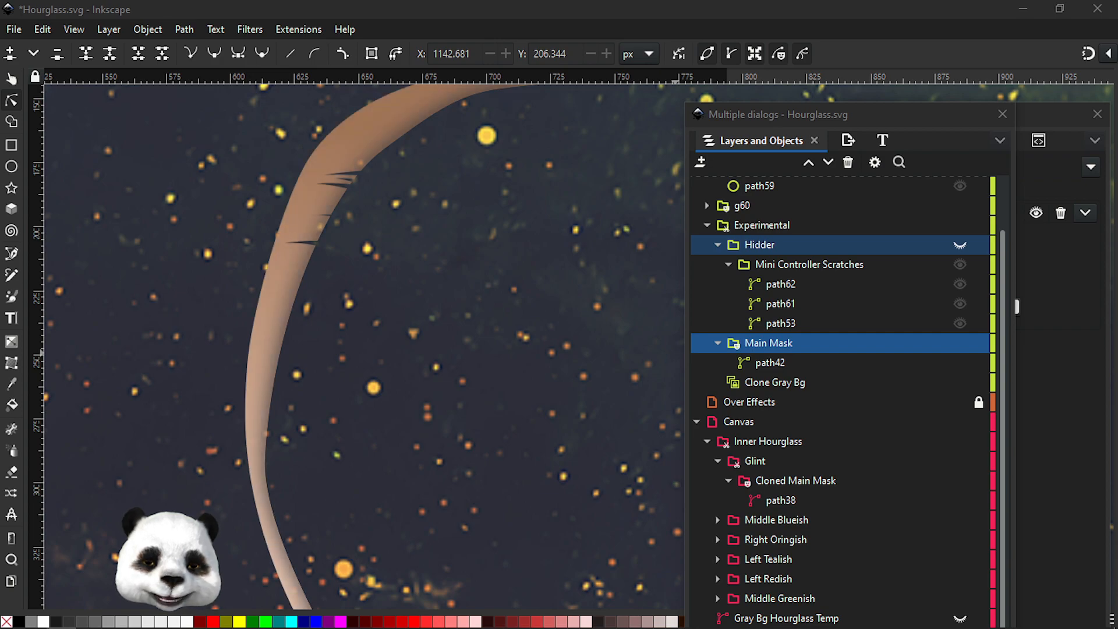
left_click(760, 365)
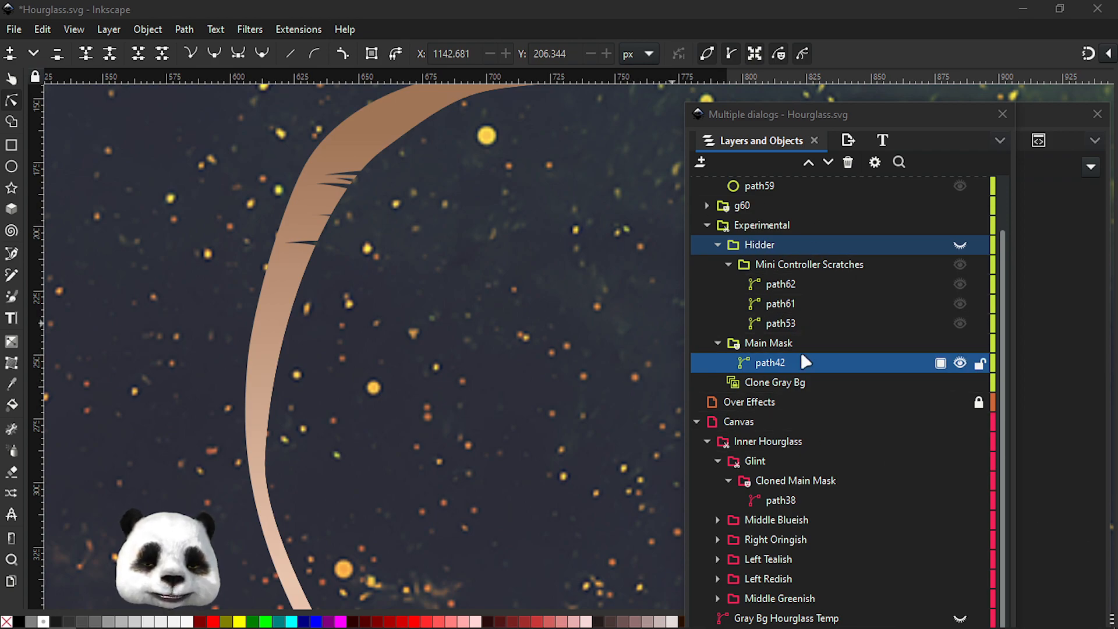
Select the red circle beside the artwork and delete it
scroll(435, 435, "down", 3)
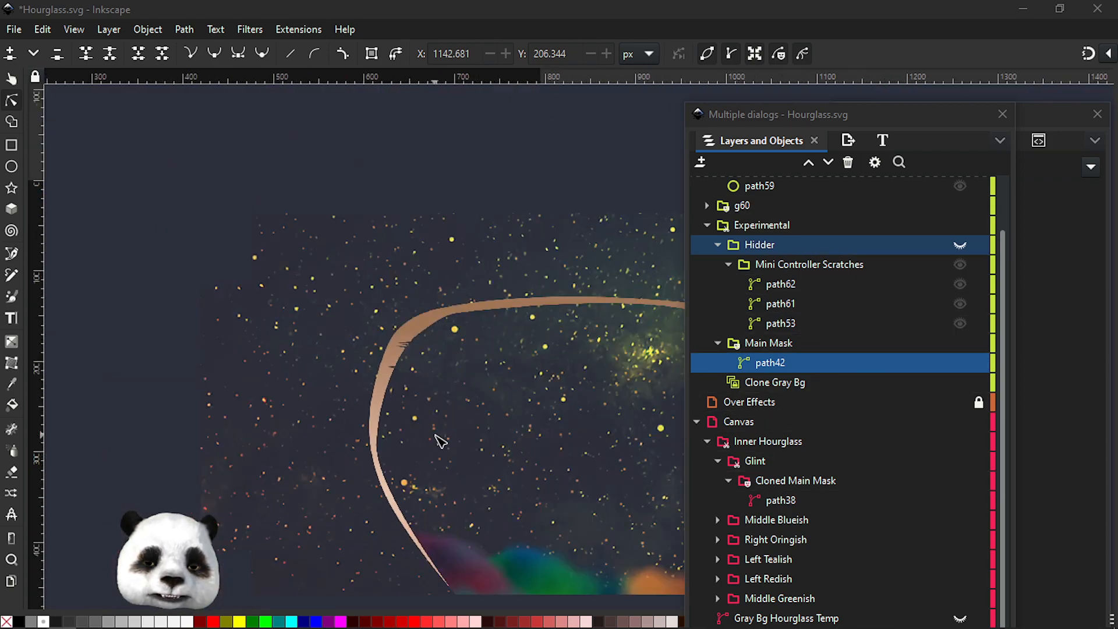
scroll(435, 435, "down", 1)
left_click_drag(564, 479, 33, 378)
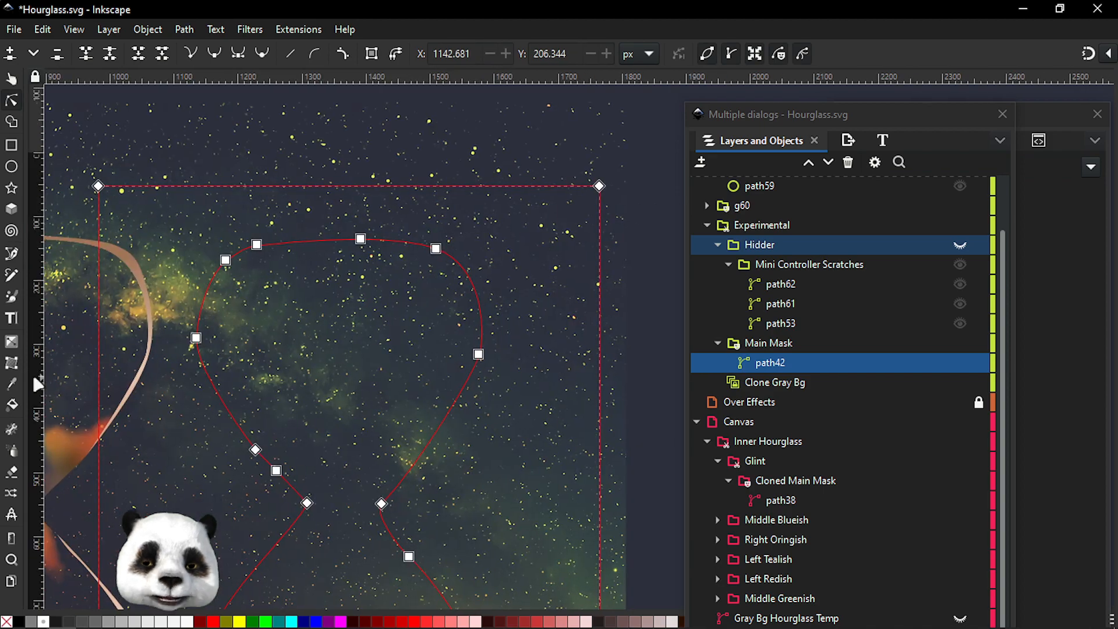
scroll(381, 428, "down", 2)
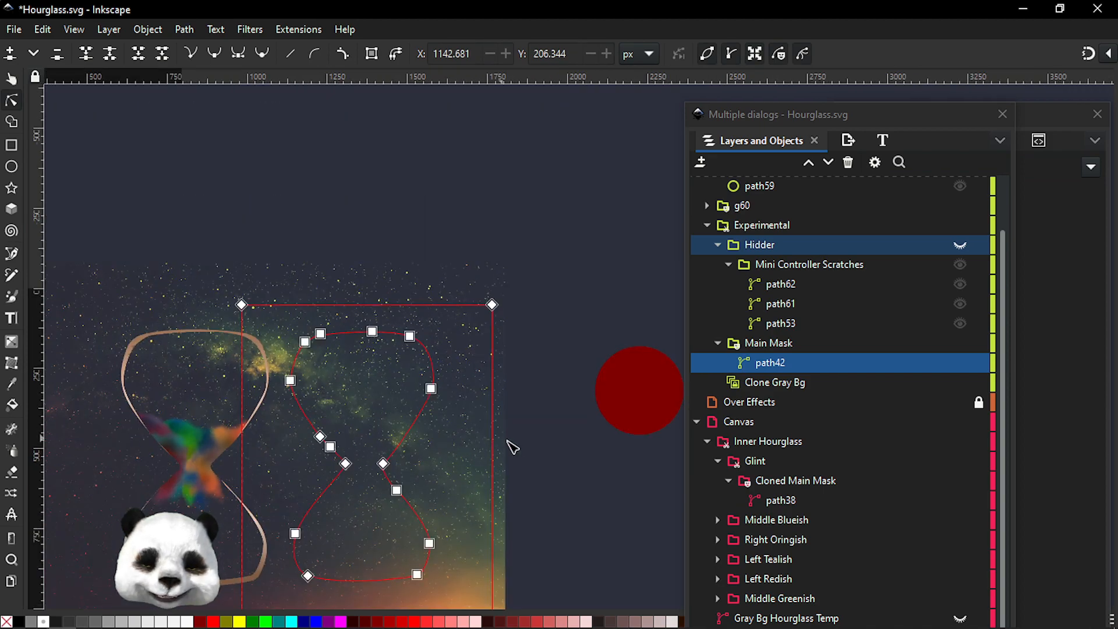
left_click(613, 477)
left_click_drag(606, 481, 379, 441)
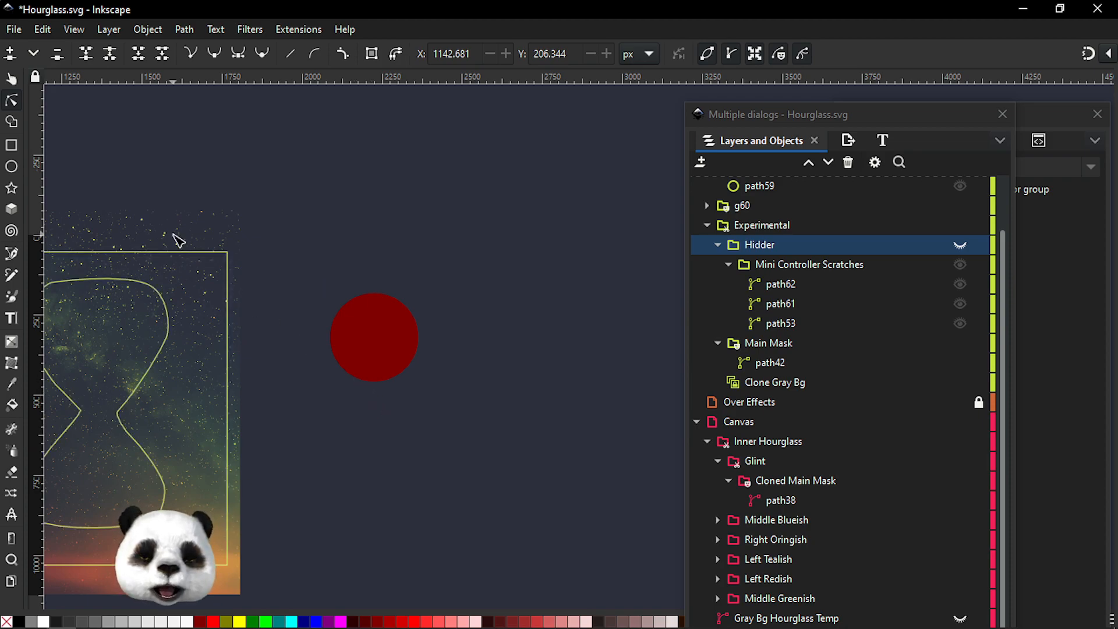
left_click(12, 81)
left_click_drag(285, 238, 492, 458)
key("Delete")
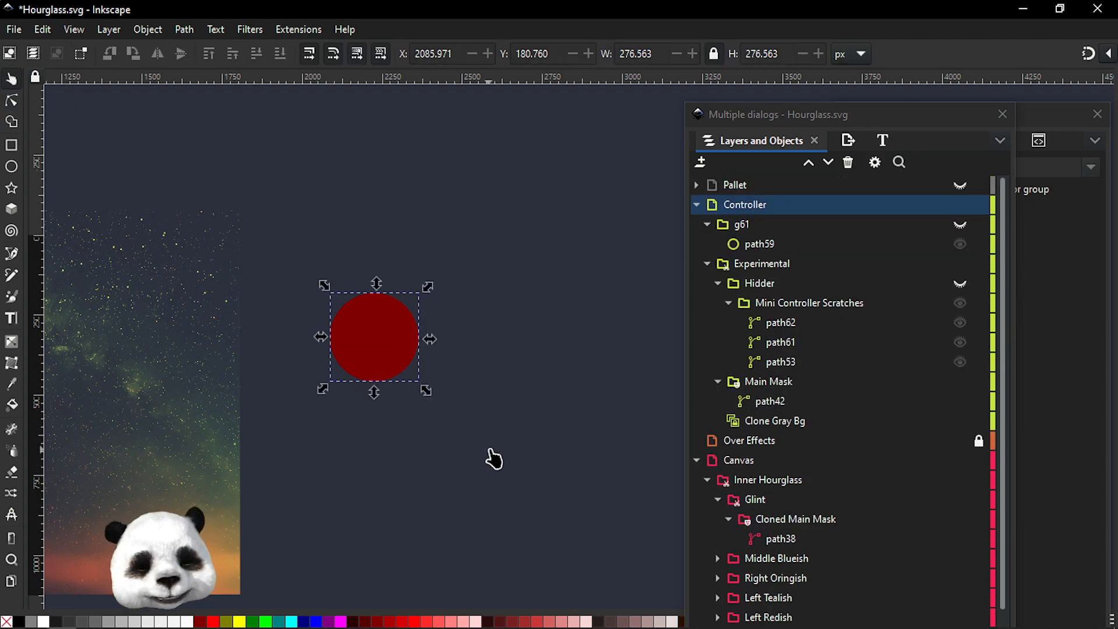
Delete the g61 group from the Controller layer and save the document
left_click(748, 228)
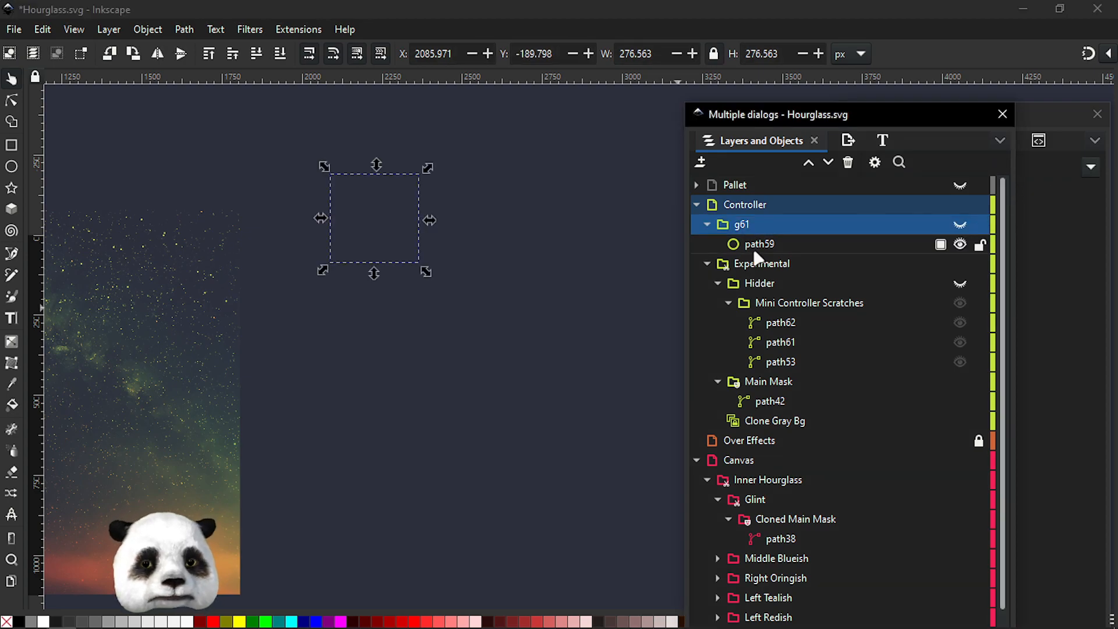
key("Delete")
key("ctrl+s")
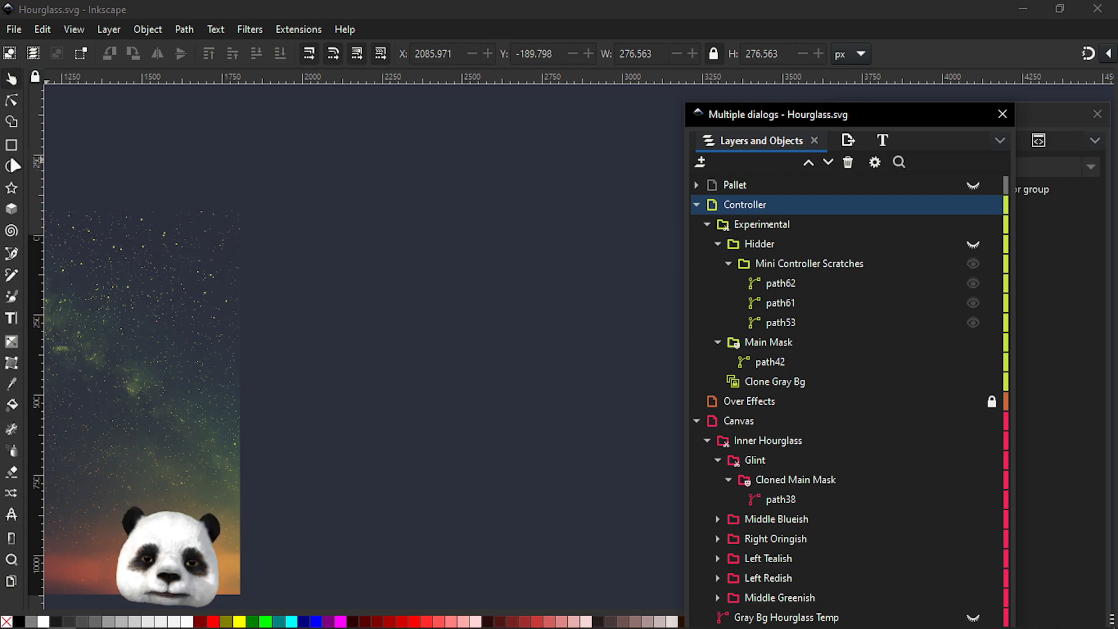
Draw a black square and an overlapping circle of radius about 263 px in the Controller layer
left_click(10, 146)
left_click_drag(351, 229, 505, 384)
left_click(11, 167)
left_click_drag(590, 283, 387, 451)
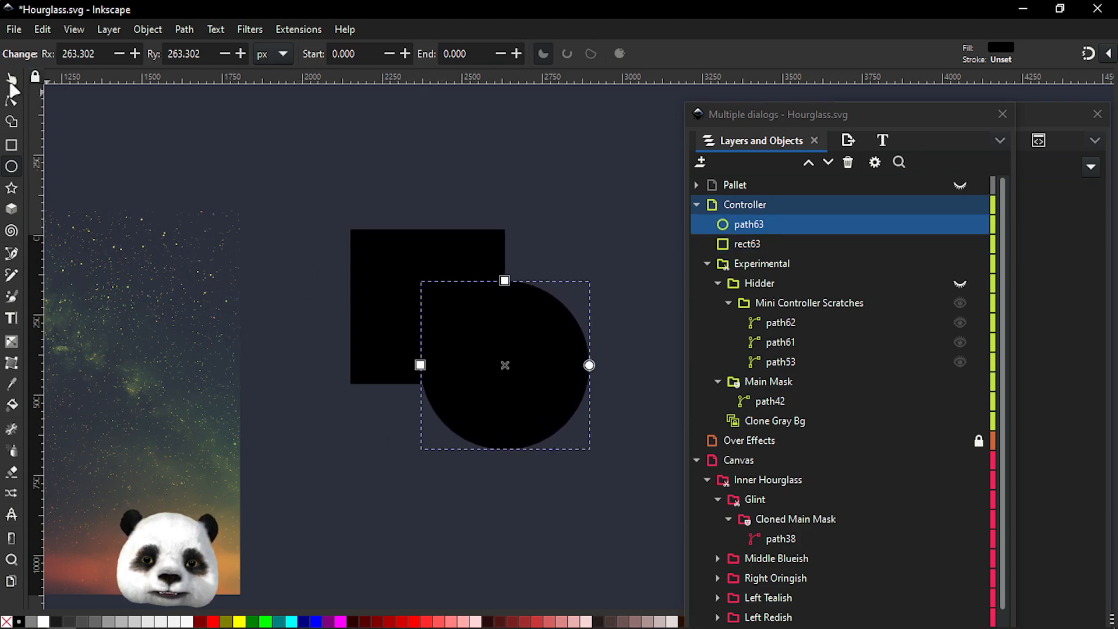
Color the square dark blue and the circle magenta
left_click(11, 78)
left_click(412, 281)
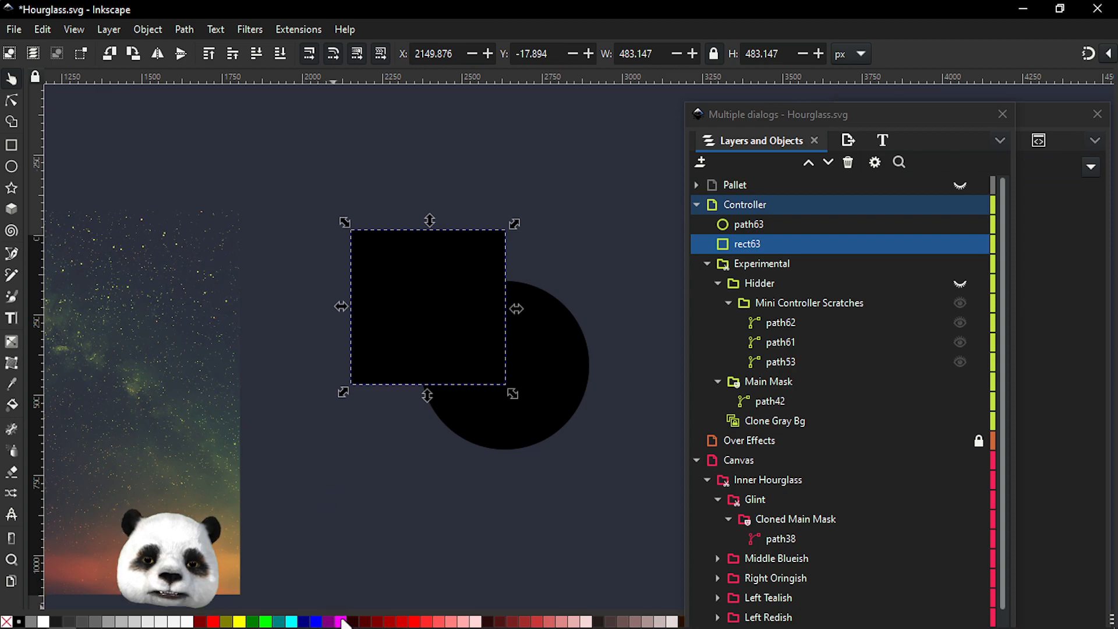
left_click(305, 622)
left_click(566, 381)
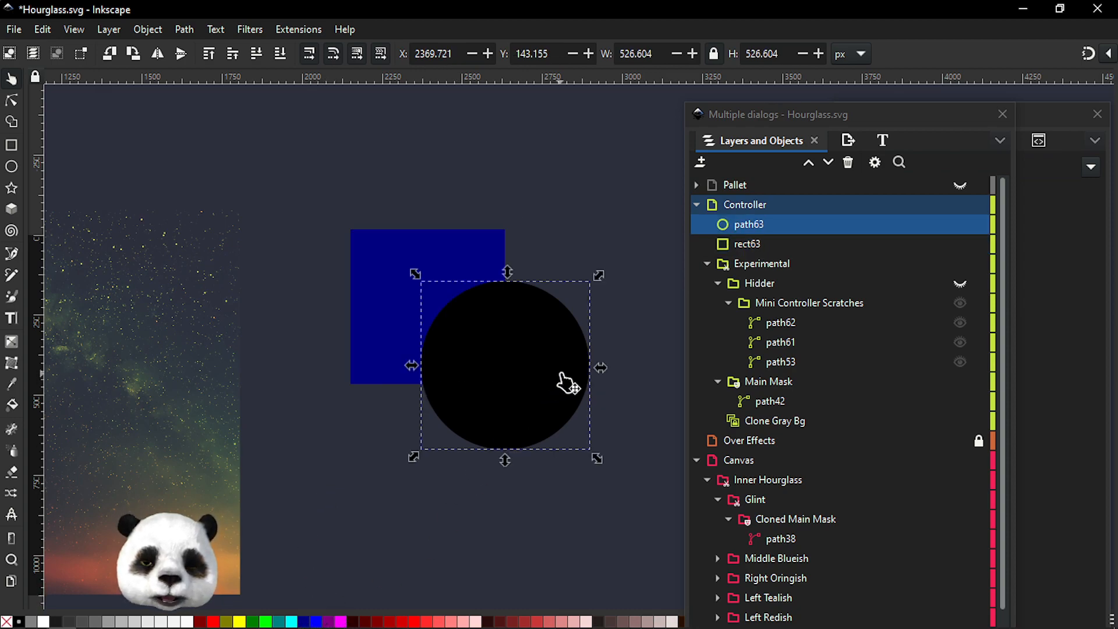
left_click(340, 621)
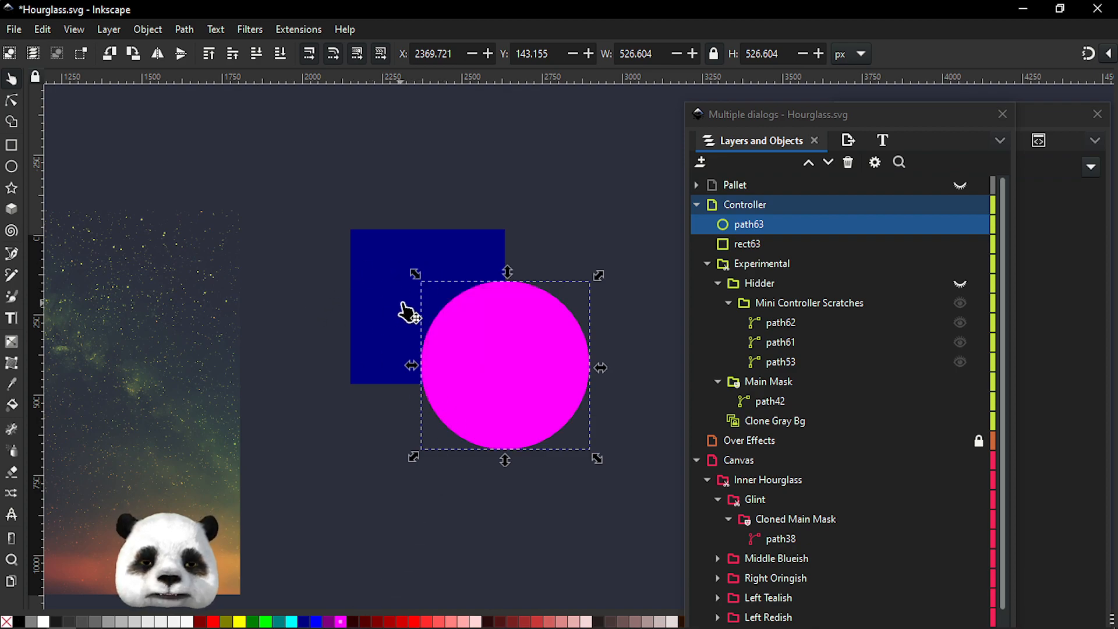
Select both the square and the circle and apply Set Clip Group to them
scroll(429, 307, "up", 1)
left_click_drag(582, 381, 533, 371)
left_click(349, 237, "shift")
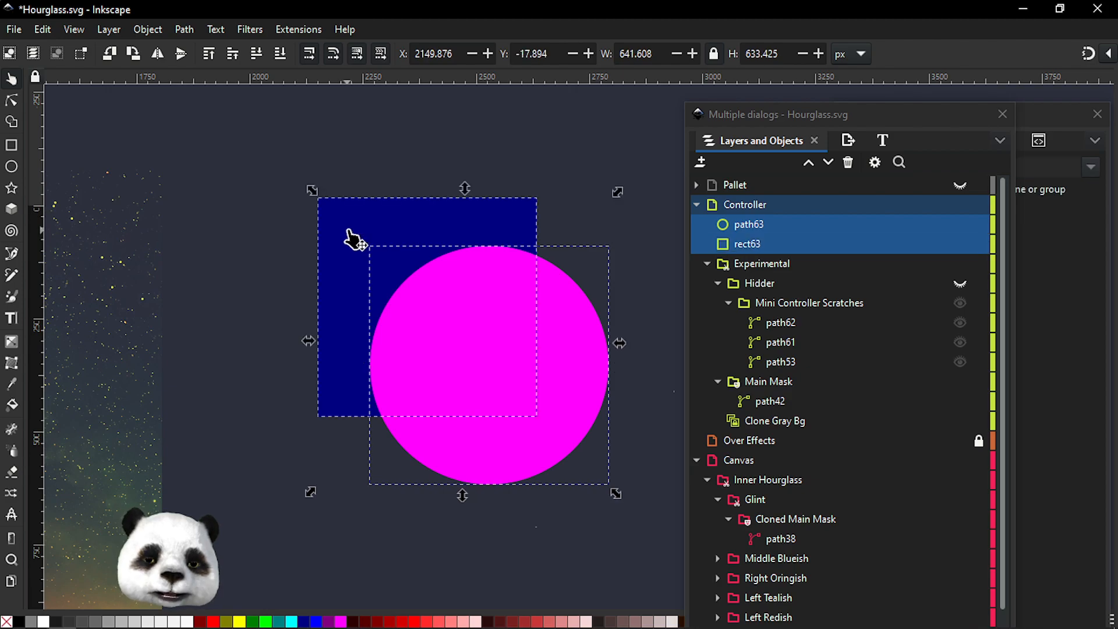
right_click(448, 300)
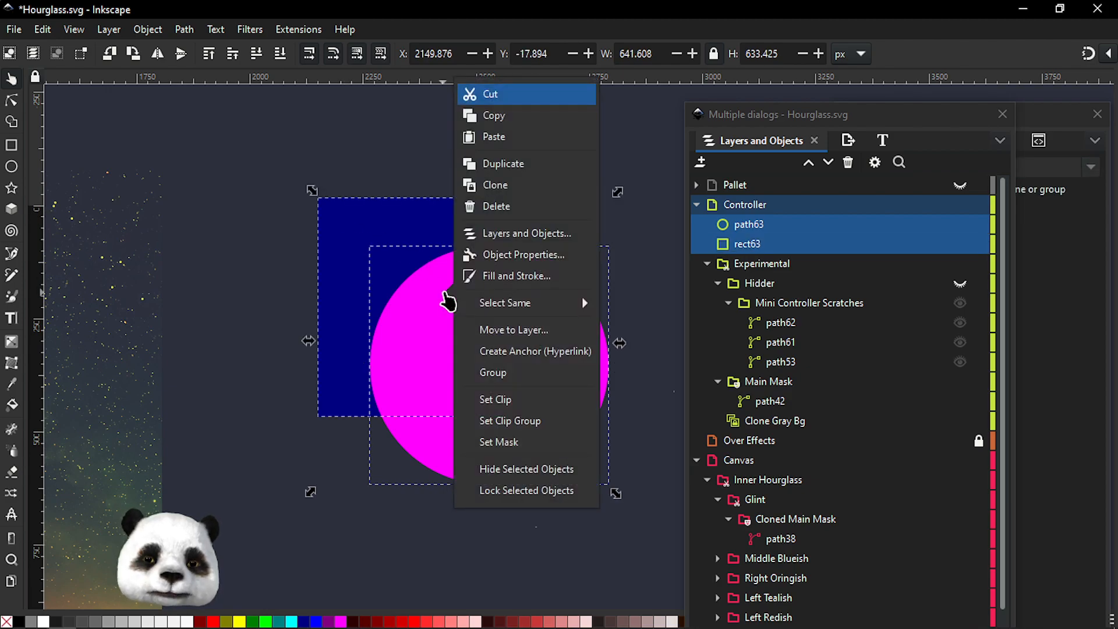
left_click(535, 424)
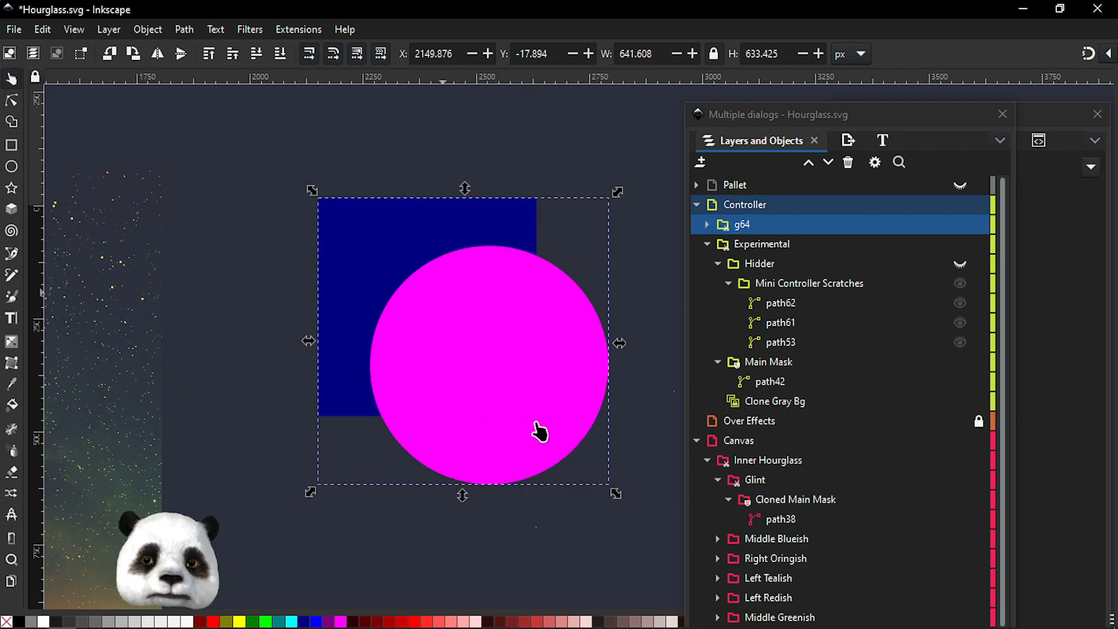
Rearrange the circle and square between the clip group and its Clip folder
left_click(706, 225)
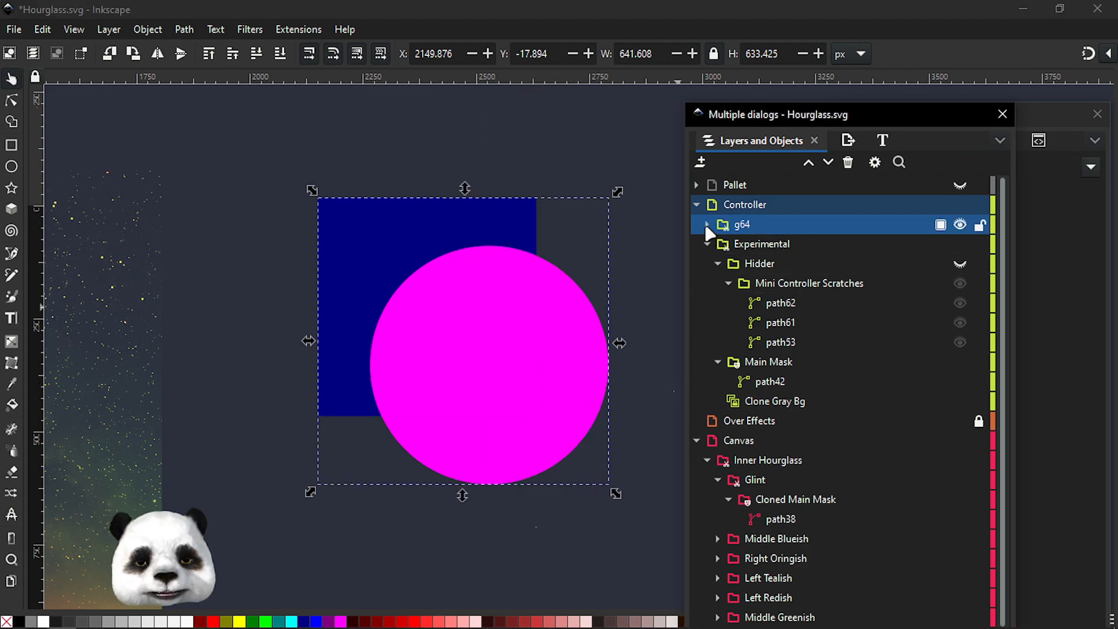
left_click(736, 250)
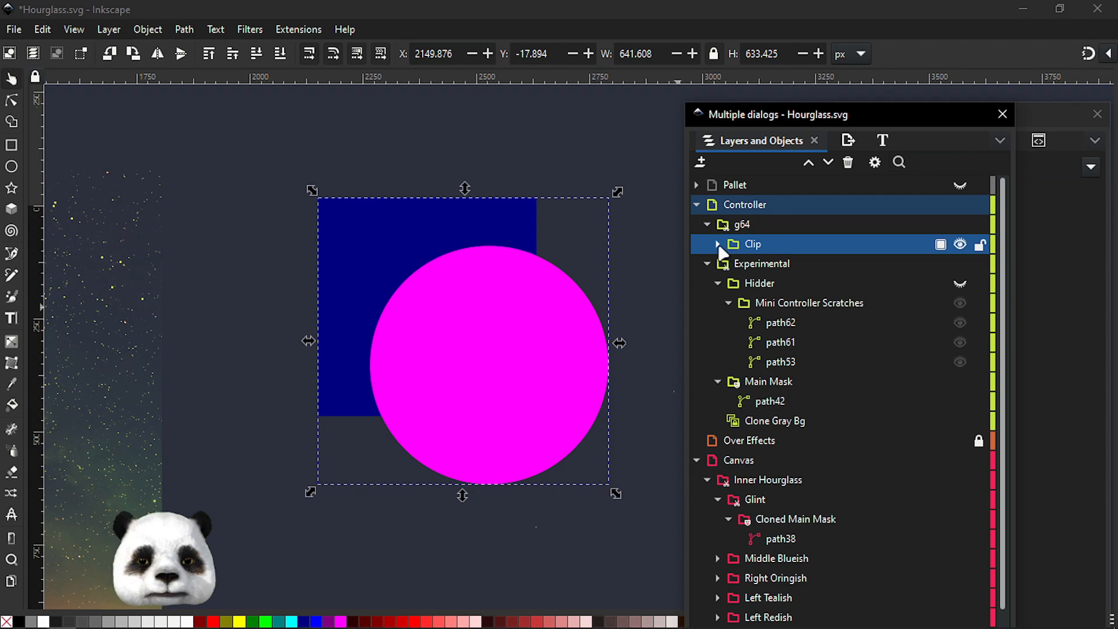
left_click(718, 244)
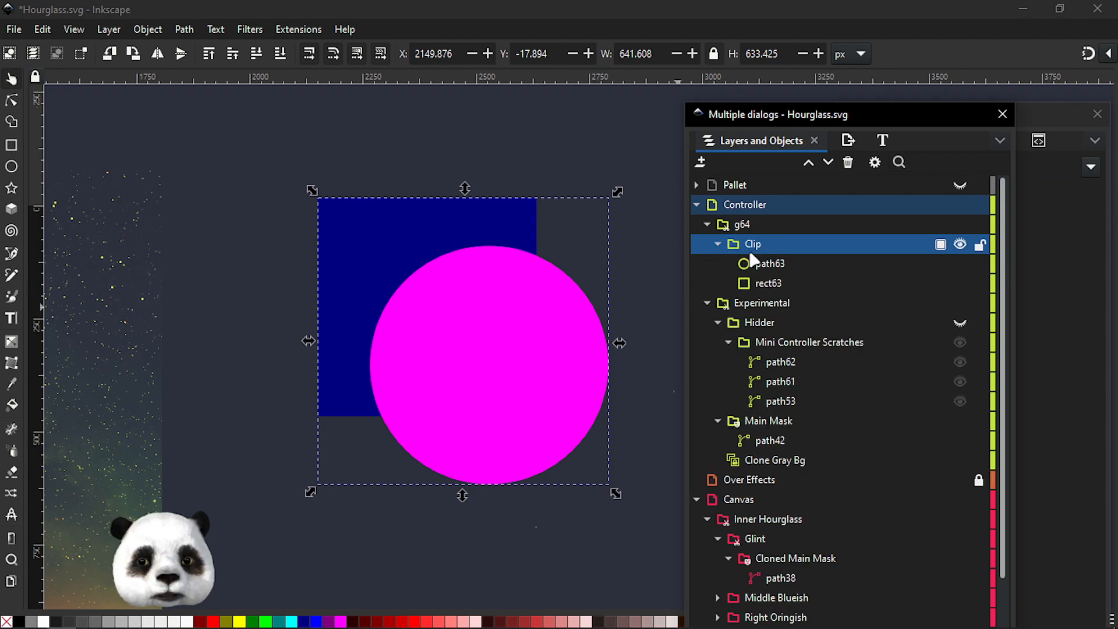
left_click(771, 265)
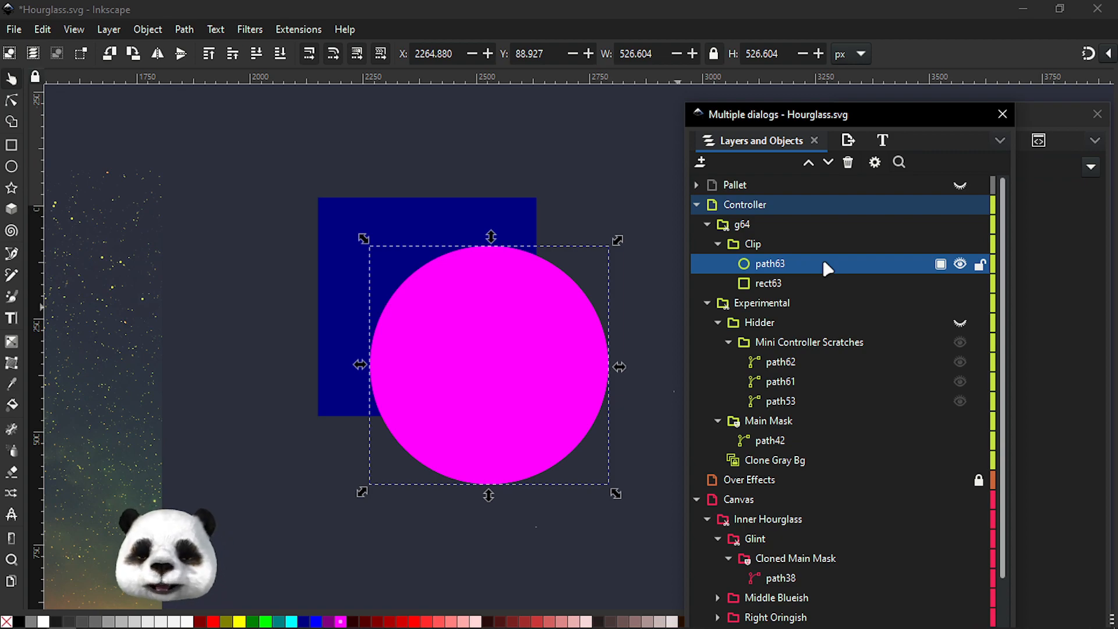
left_click_drag(777, 264, 820, 245)
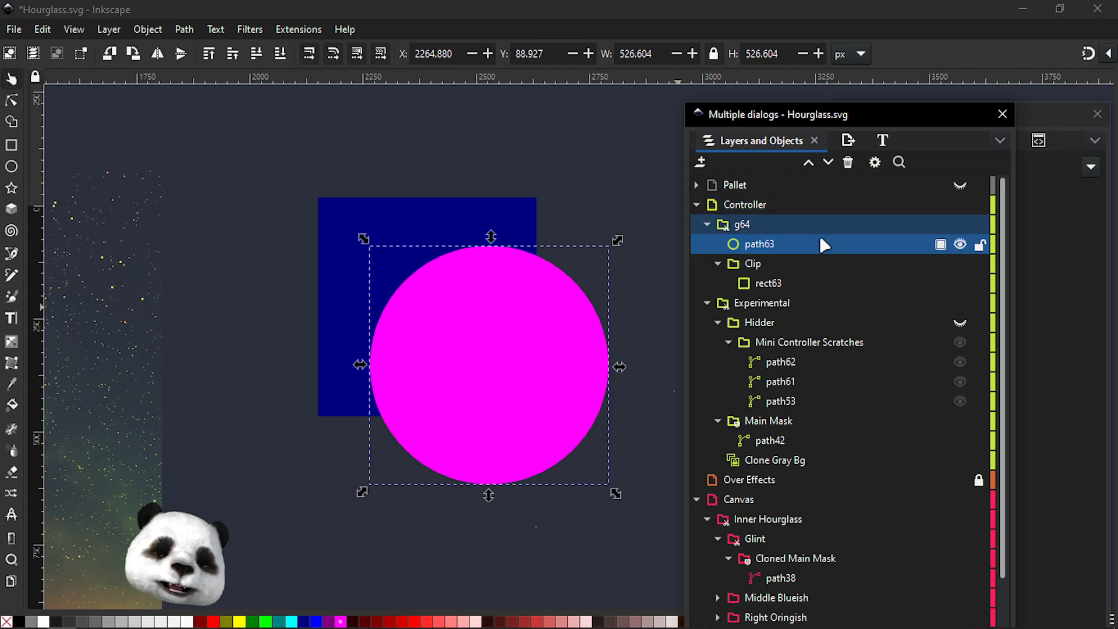
left_click(774, 283)
left_click_drag(759, 244, 810, 244)
left_click(762, 283)
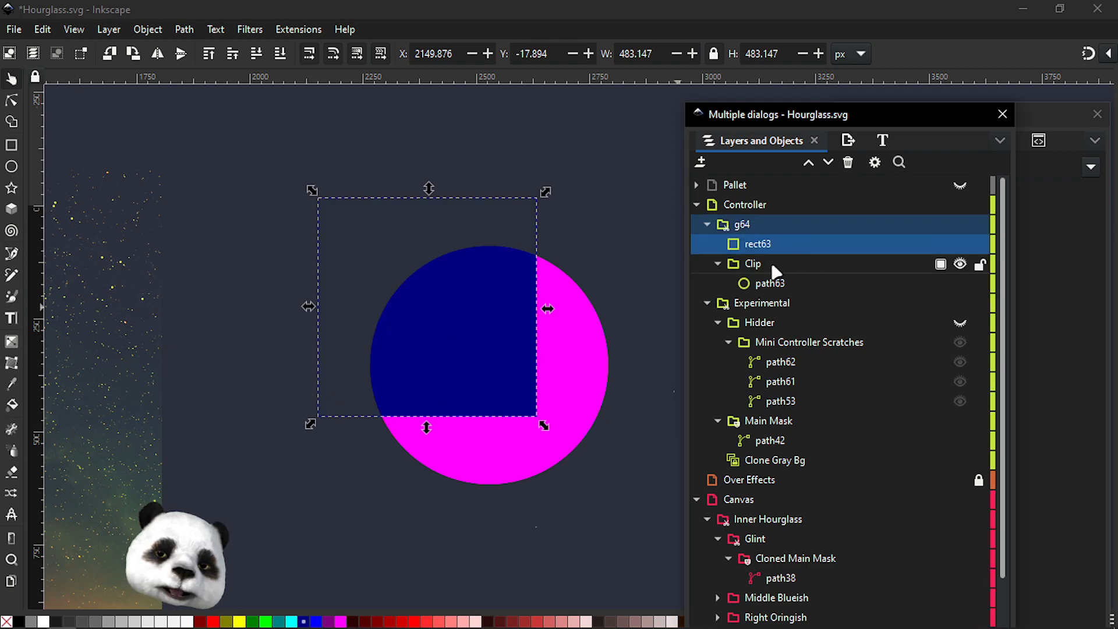
left_click(760, 284)
left_click_drag(801, 284, 812, 253)
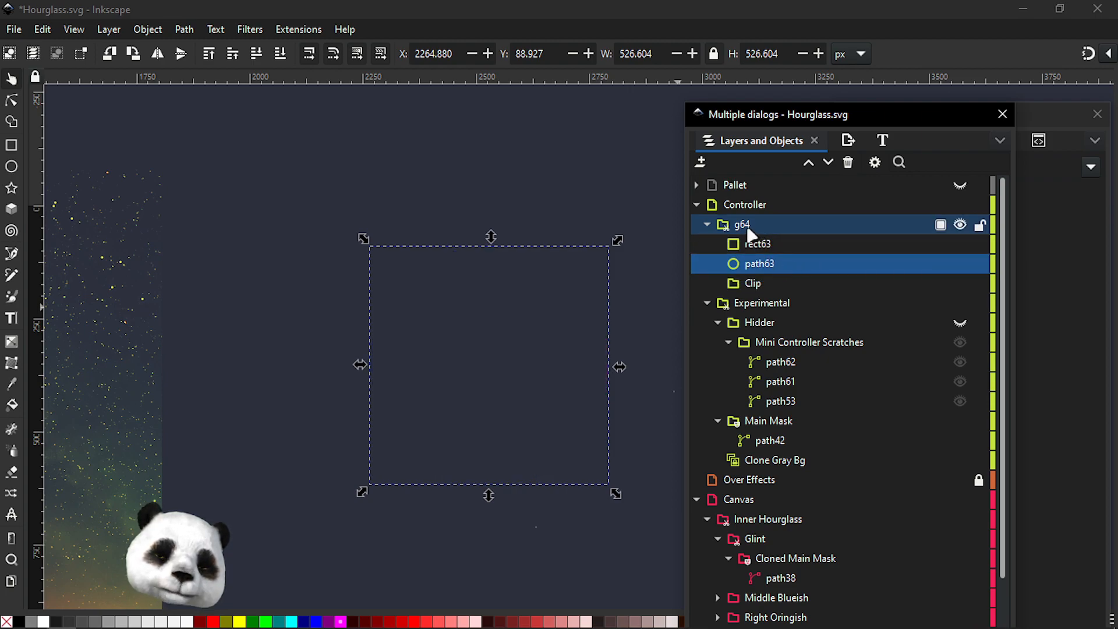
Delete the g64 clip group from the Controller layer
key("Escape")
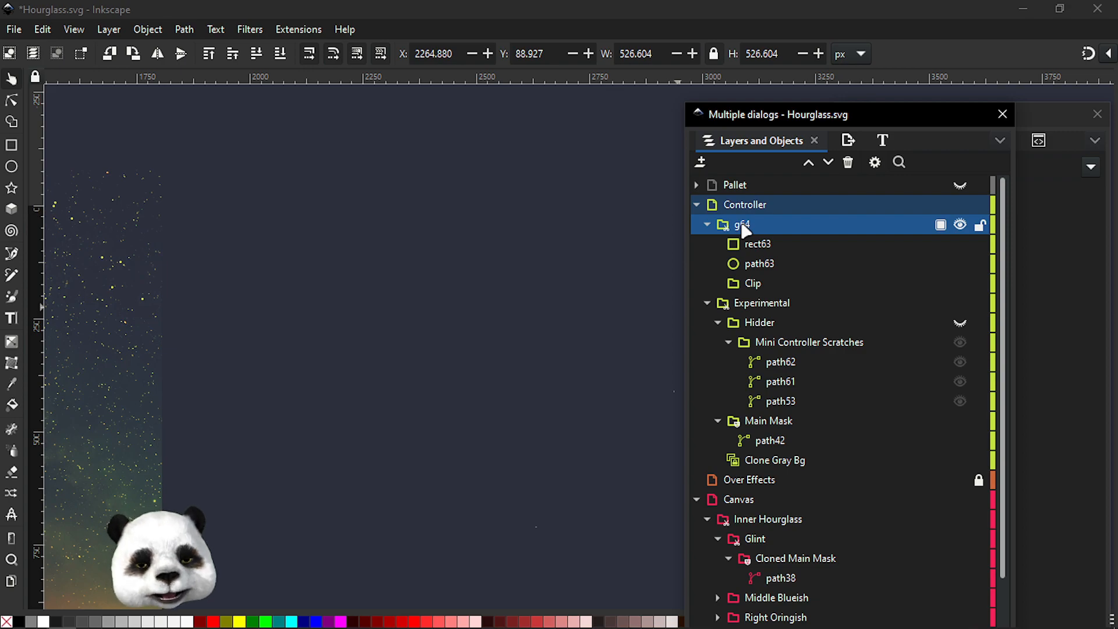
key("Delete")
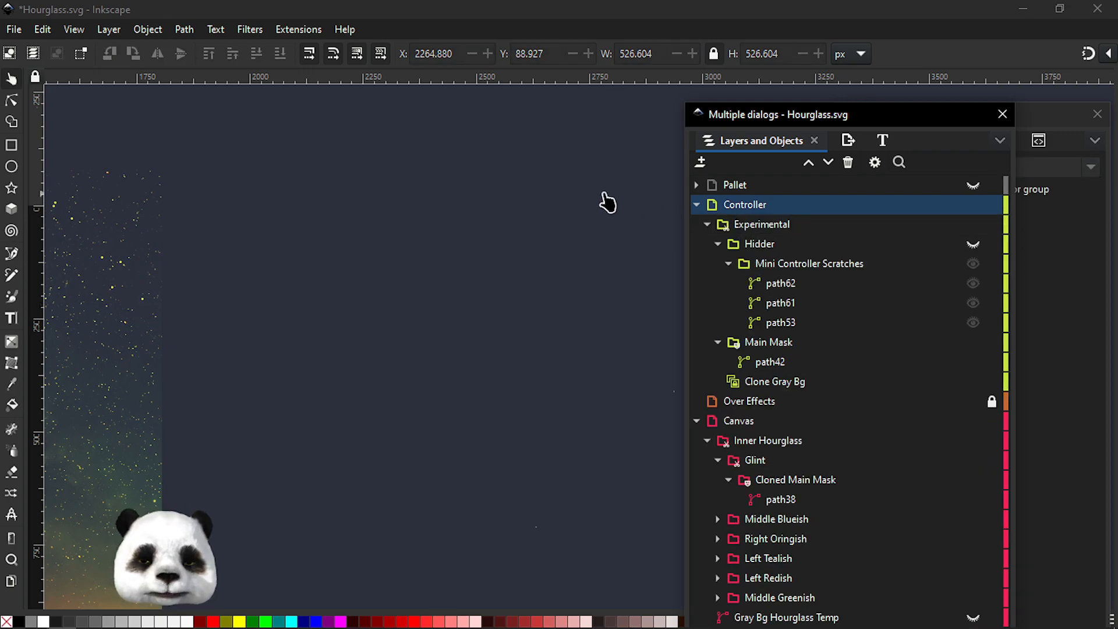
Draw a magenta square about 709 px wide in the Controller layer and convert it to a path
scroll(491, 212, "down", 2)
scroll(412, 316, "right", 5)
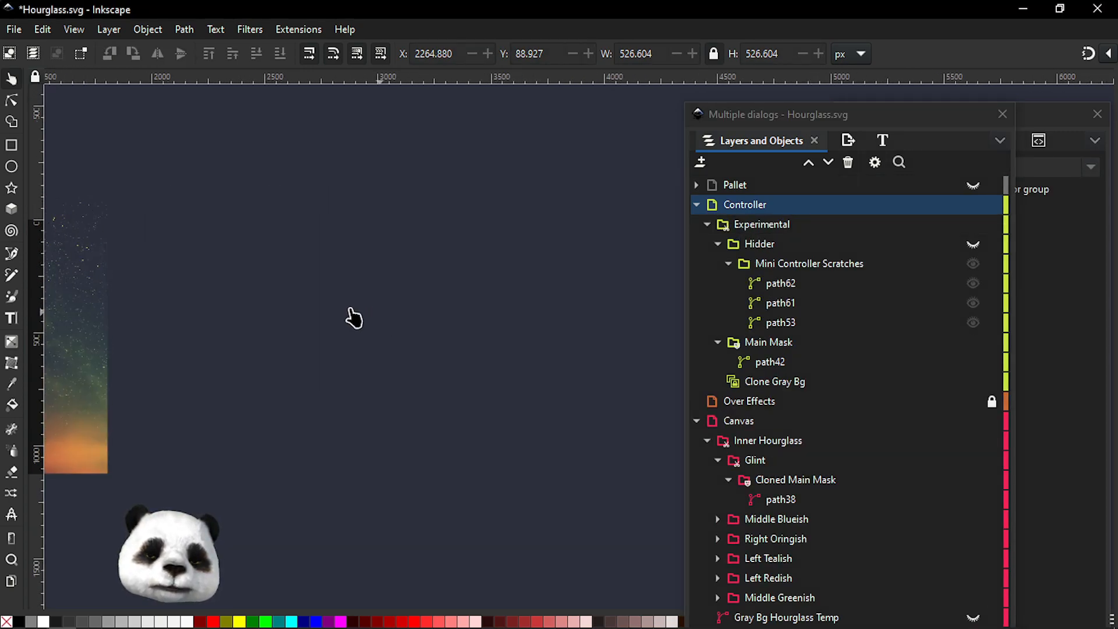
left_click(12, 145)
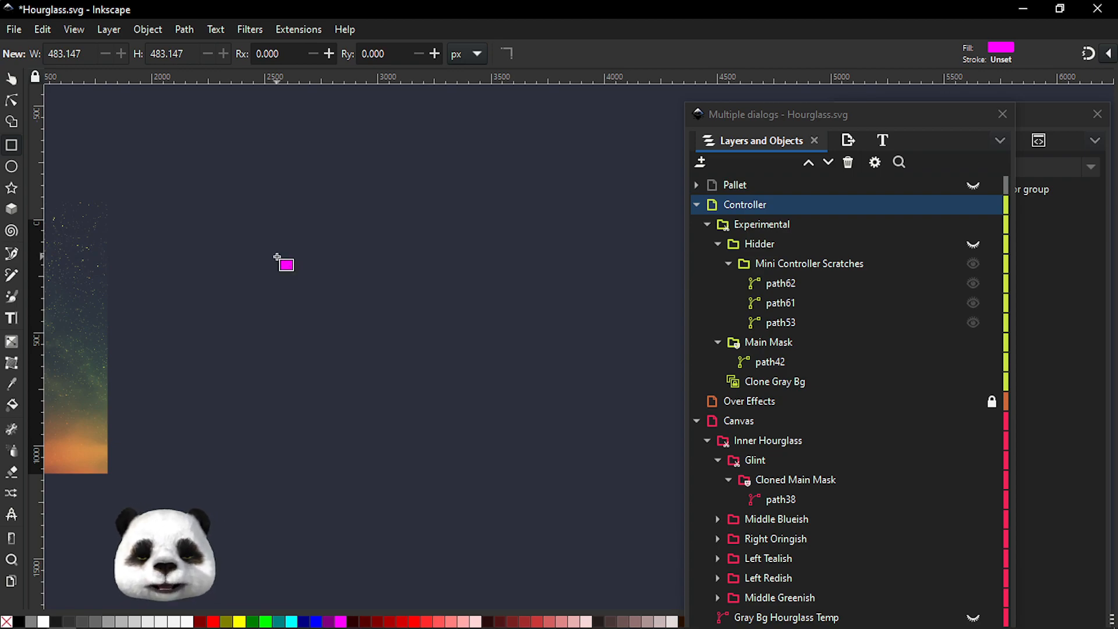
left_click(11, 166)
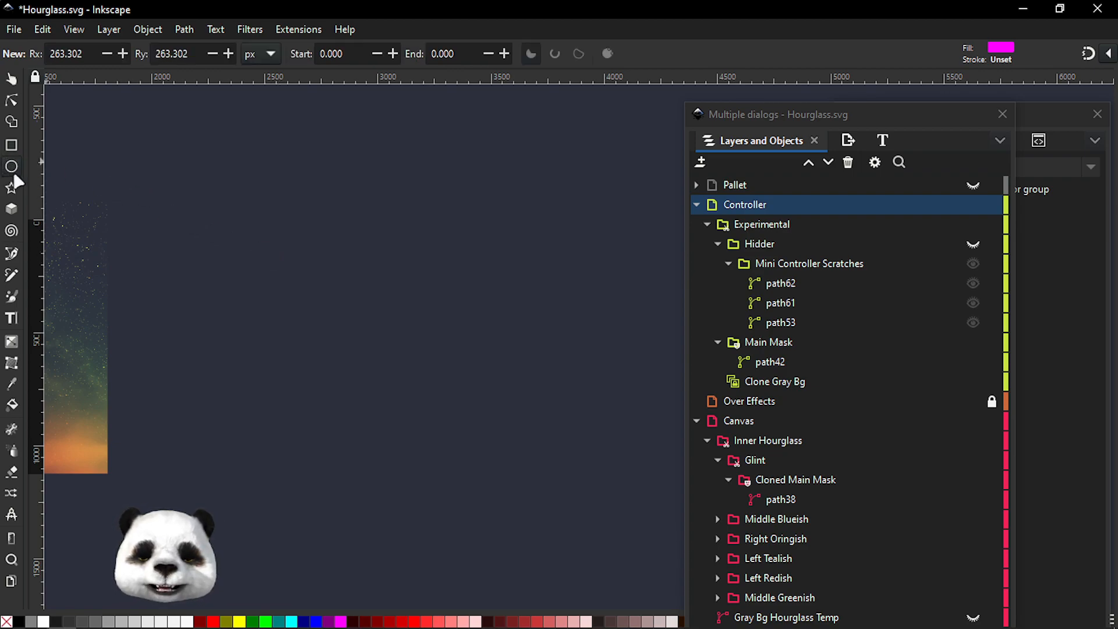
left_click(12, 144)
mouse_move(219, 199)
left_mouse_down()
mouse_move(350, 328)
mouse_move(414, 360)
left_mouse_up()
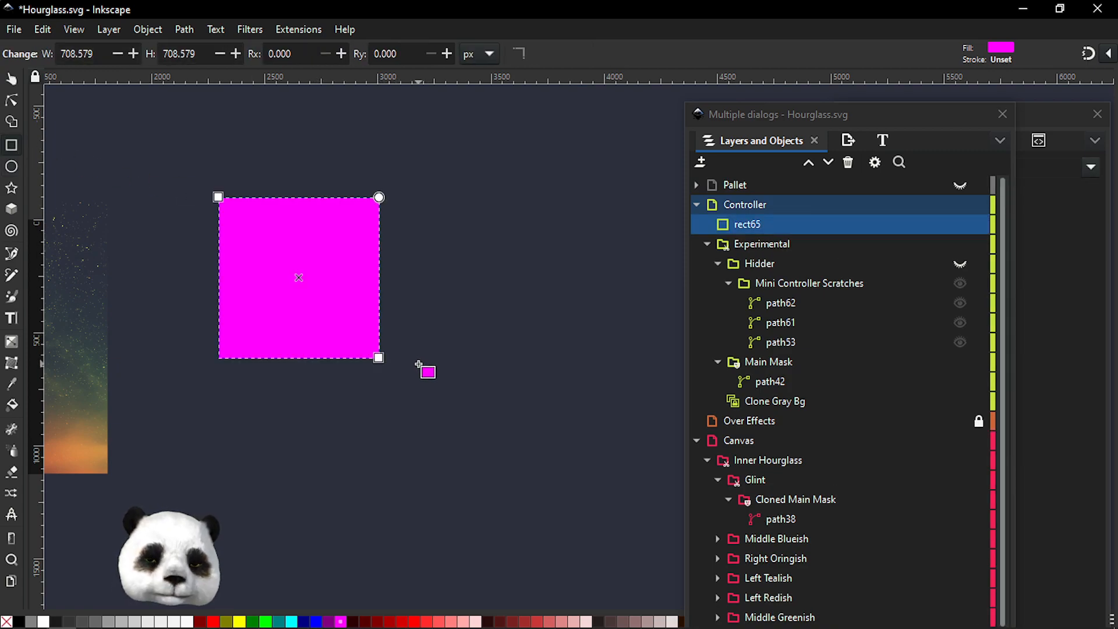
key("ctrl+shift+c")
left_click(12, 101)
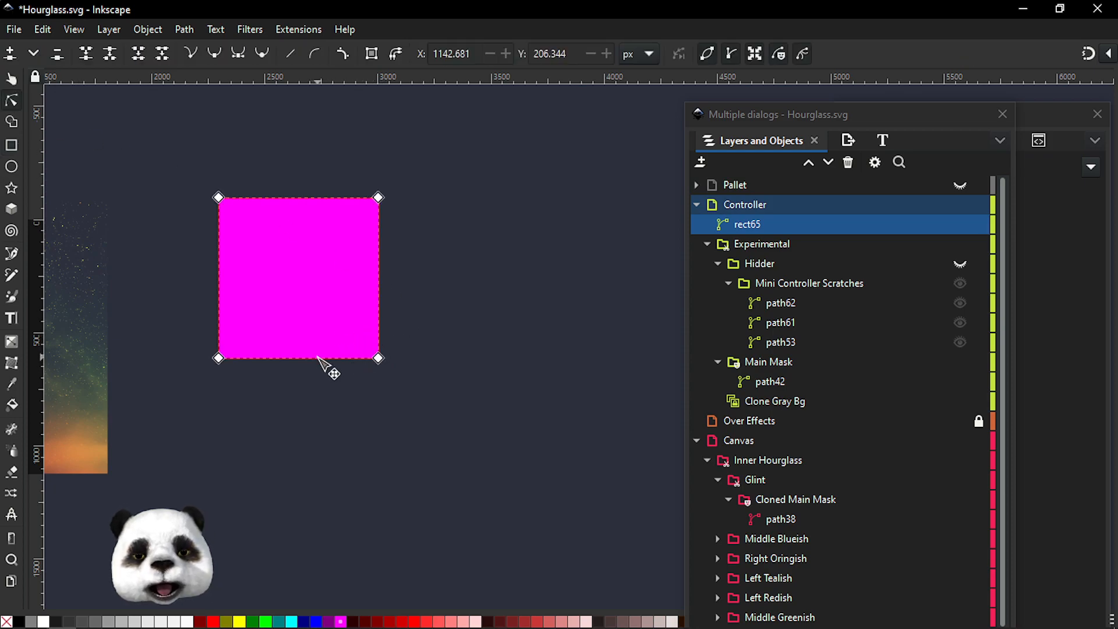
Fill the square dark red and create a clone of it
scroll(269, 302, "up", 1)
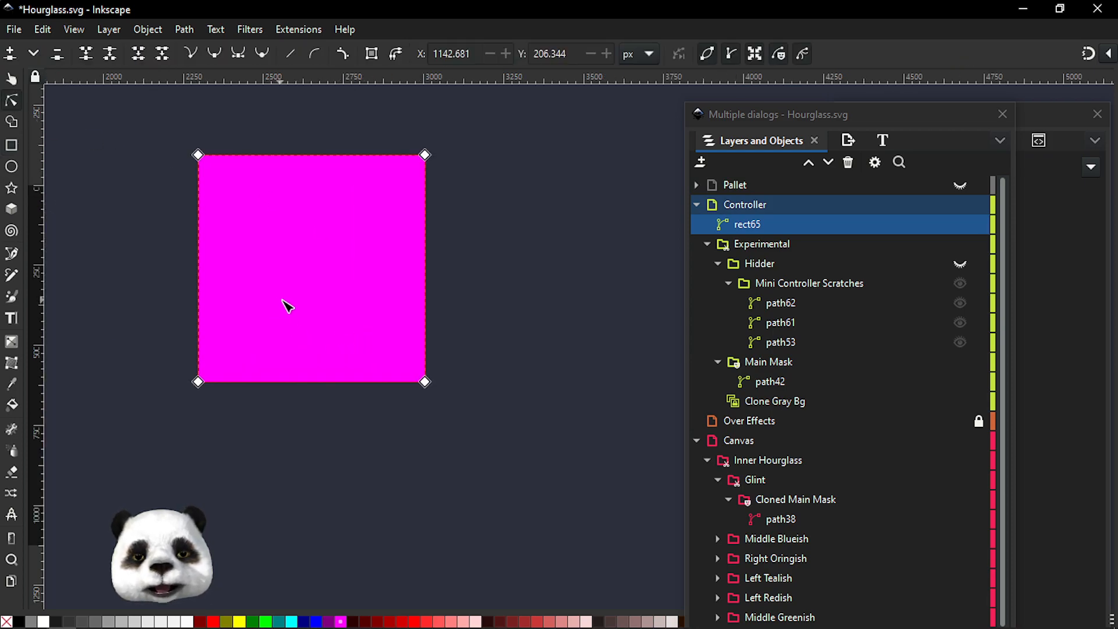
left_click(202, 621)
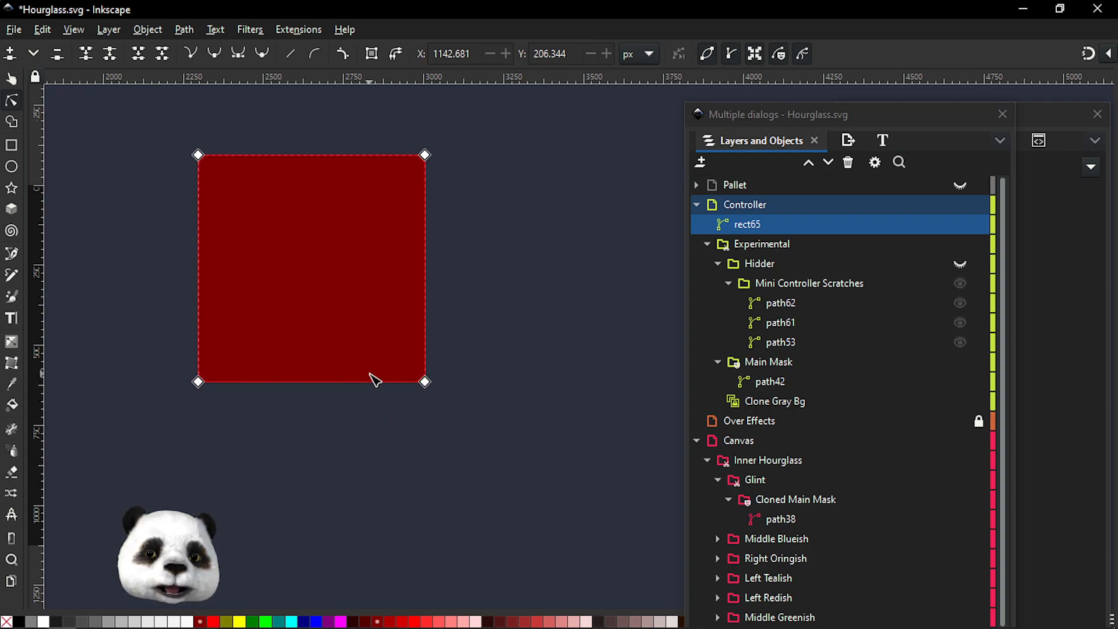
key("alt+d")
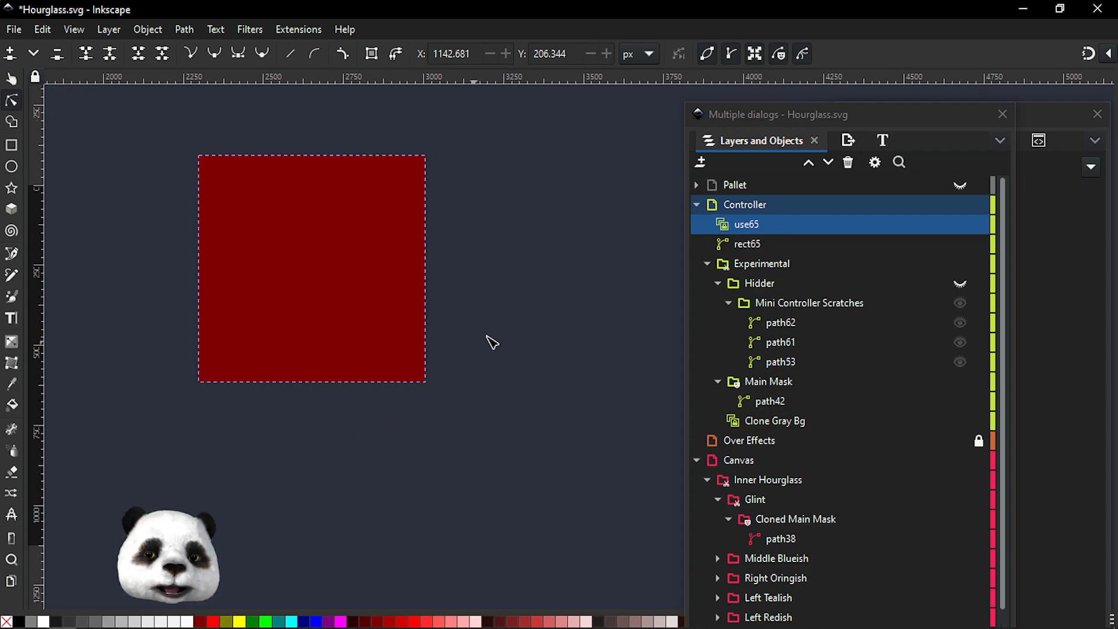
Group the original square path on its own, separate from its clone
left_click(732, 243)
left_click(732, 243, "shift")
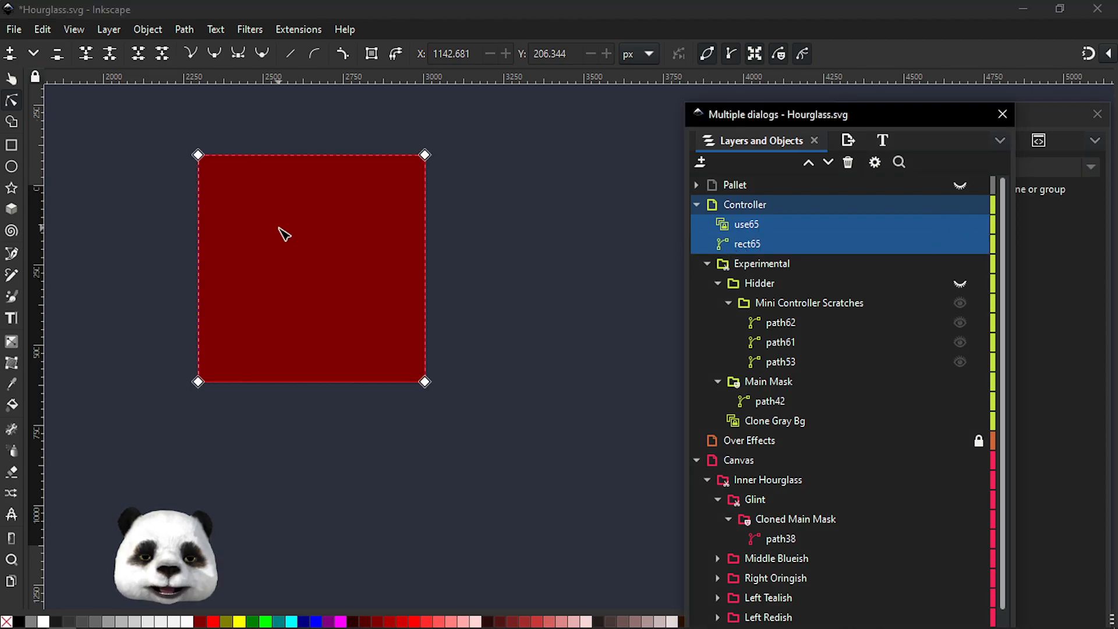
left_click(17, 80)
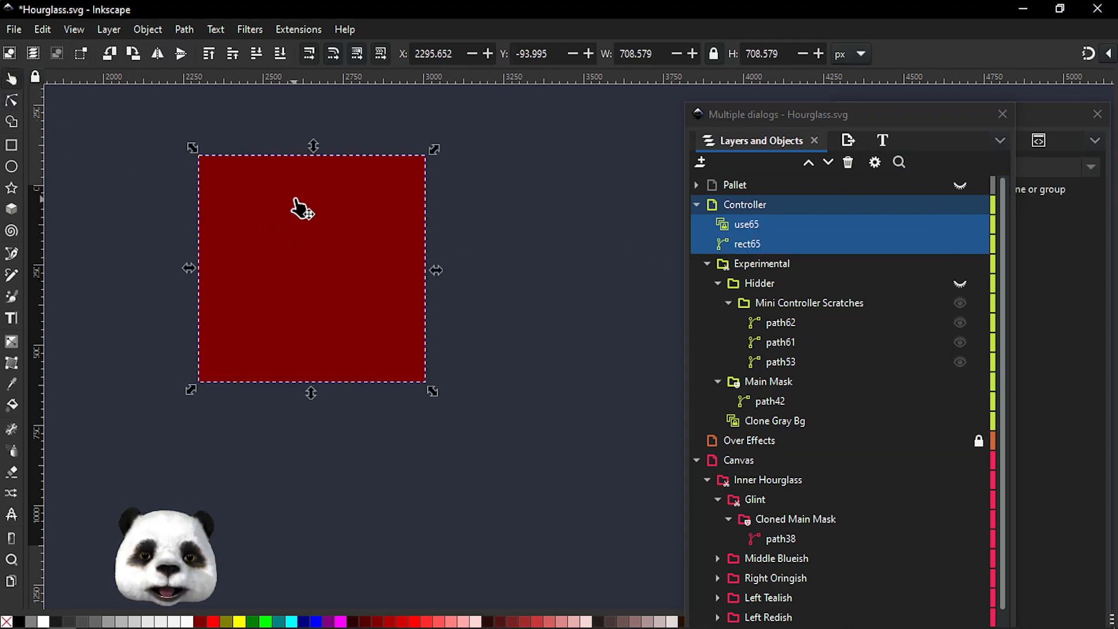
right_click(299, 207)
left_click(354, 331)
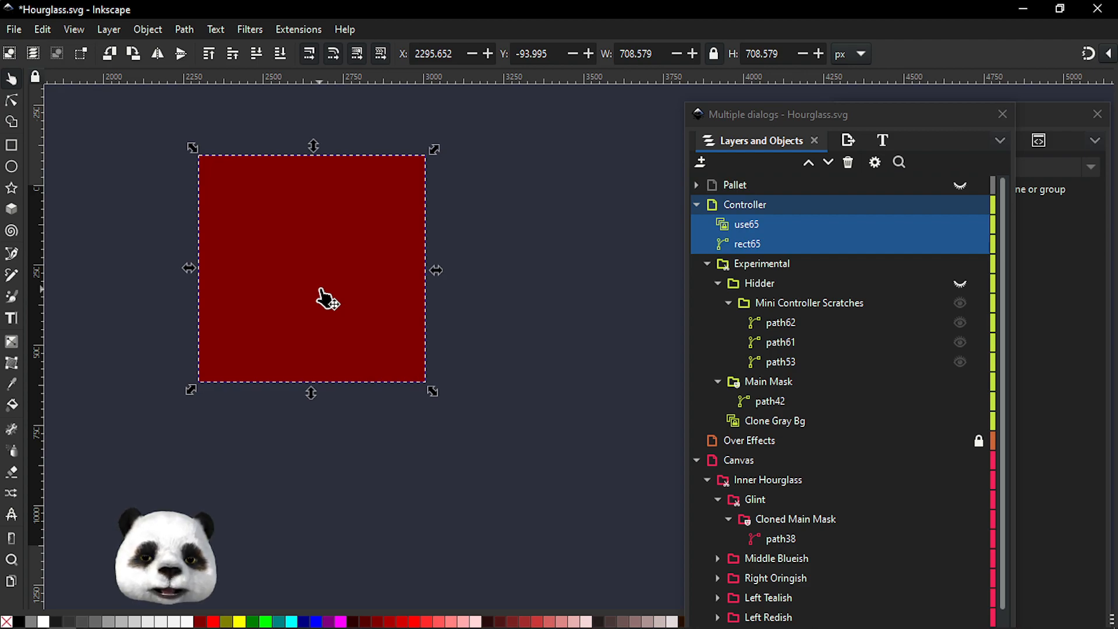
left_click(744, 251)
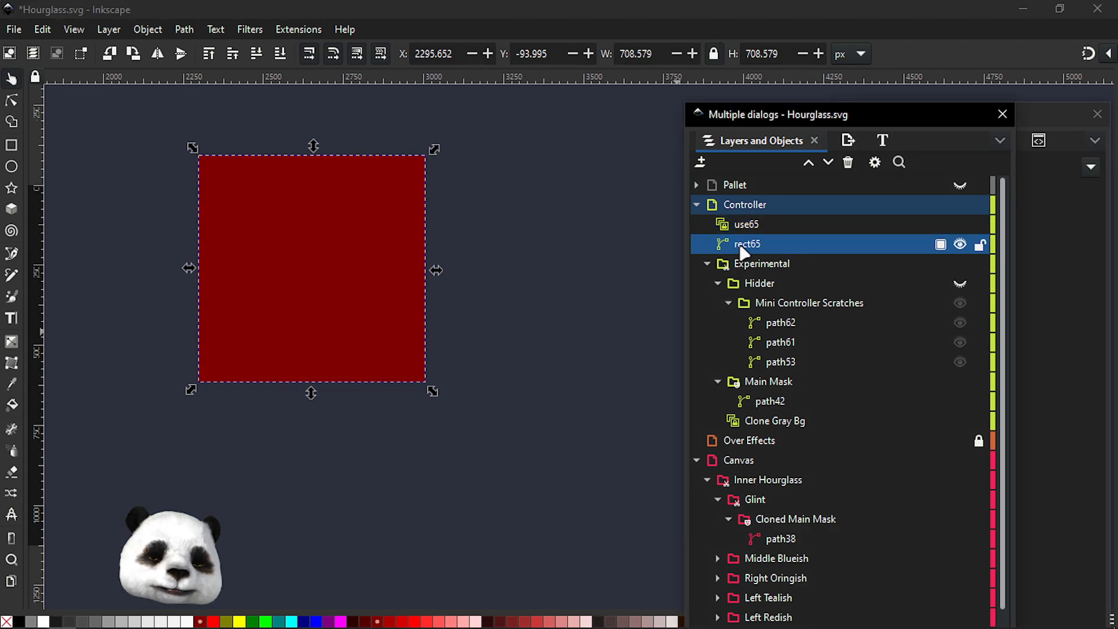
key("ctrl+g")
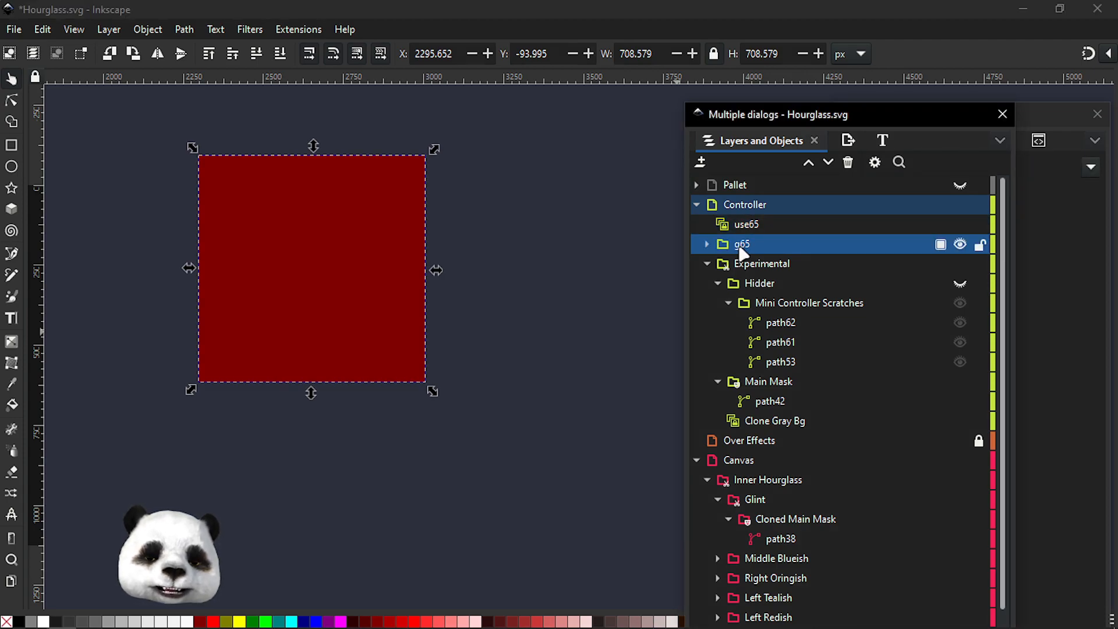
Select the clone together with the new group and apply Set Clip
left_click(743, 226, "shift")
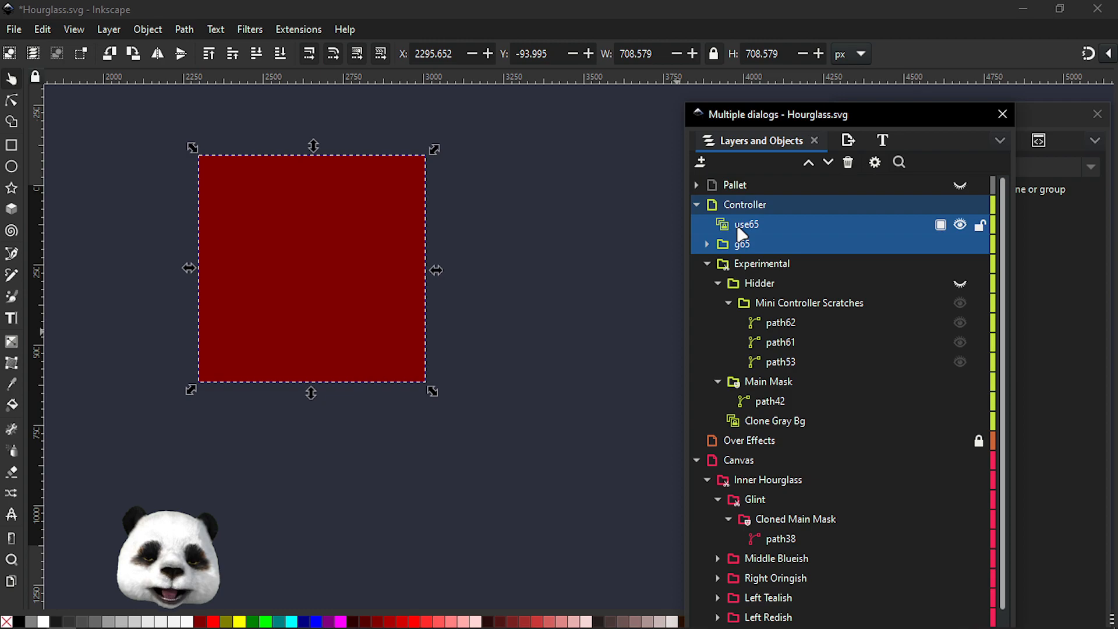
right_click(315, 213)
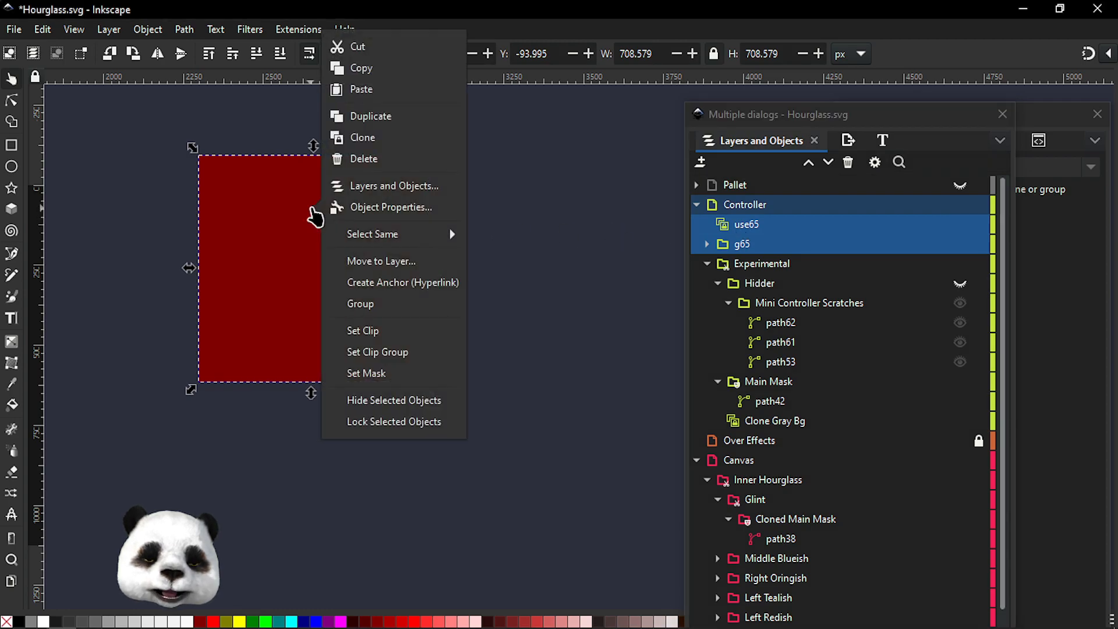
left_click(387, 334)
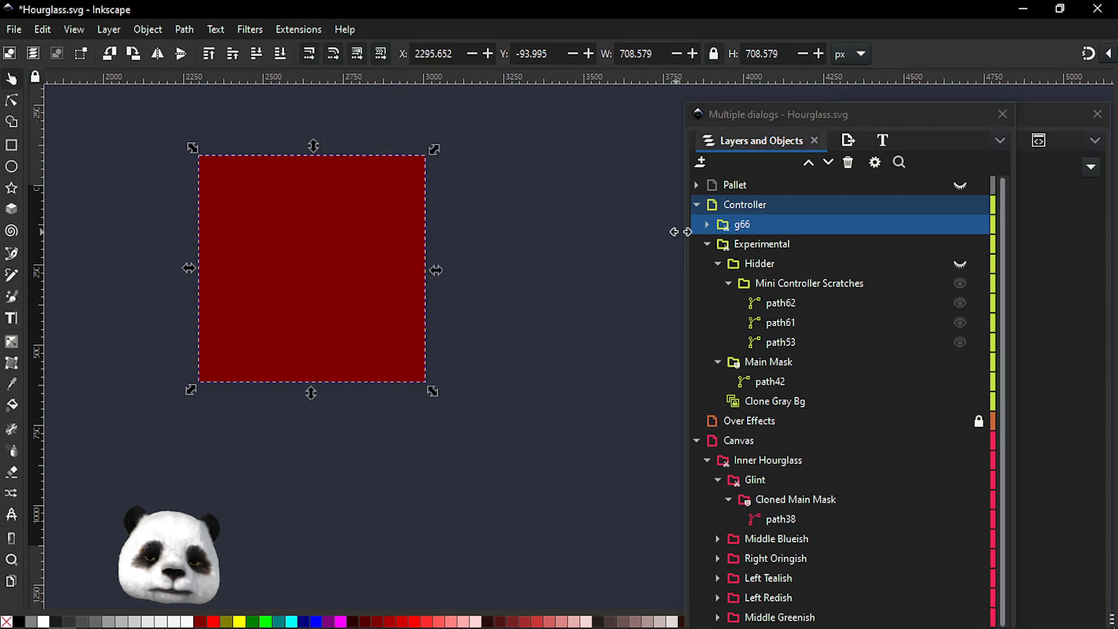
Expand the resulting group in the layers list to inspect its nested contents
left_click(705, 225)
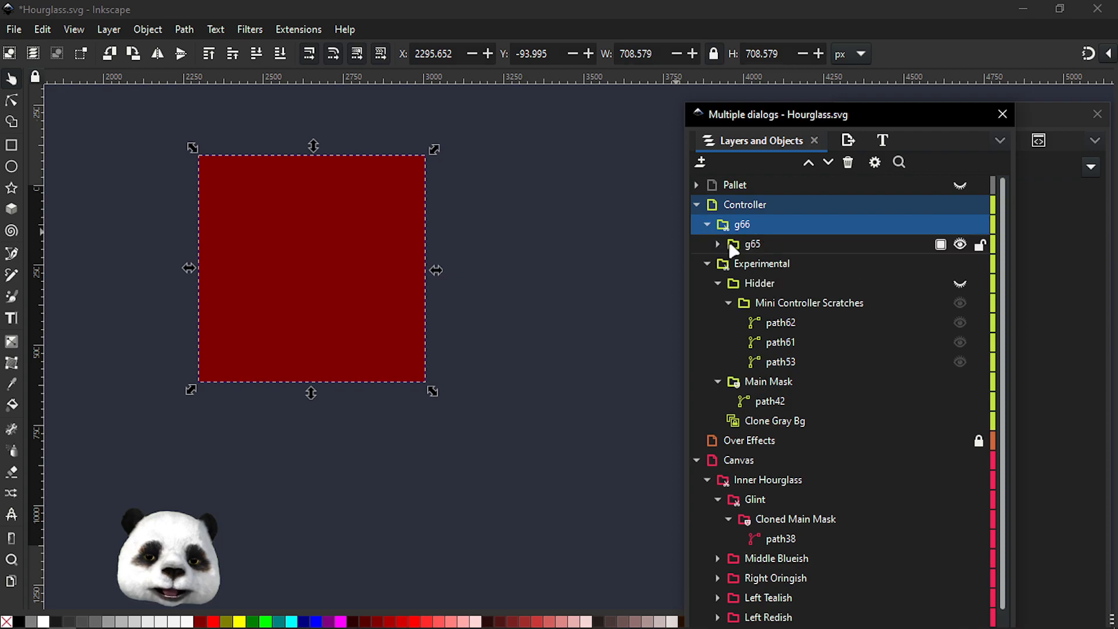
left_click(718, 244)
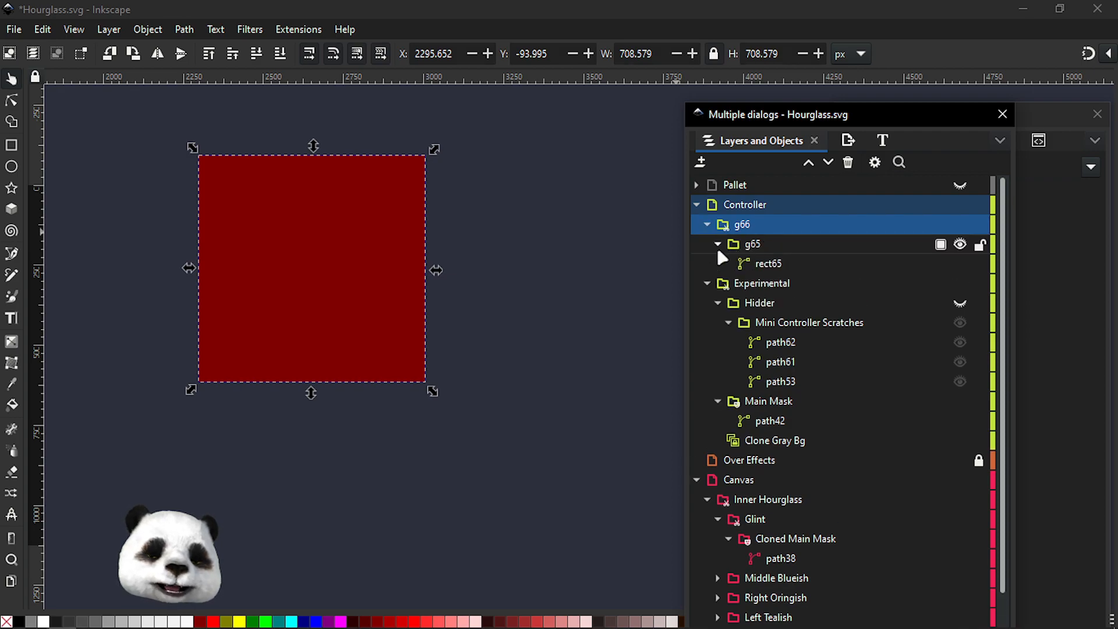
left_click(755, 245)
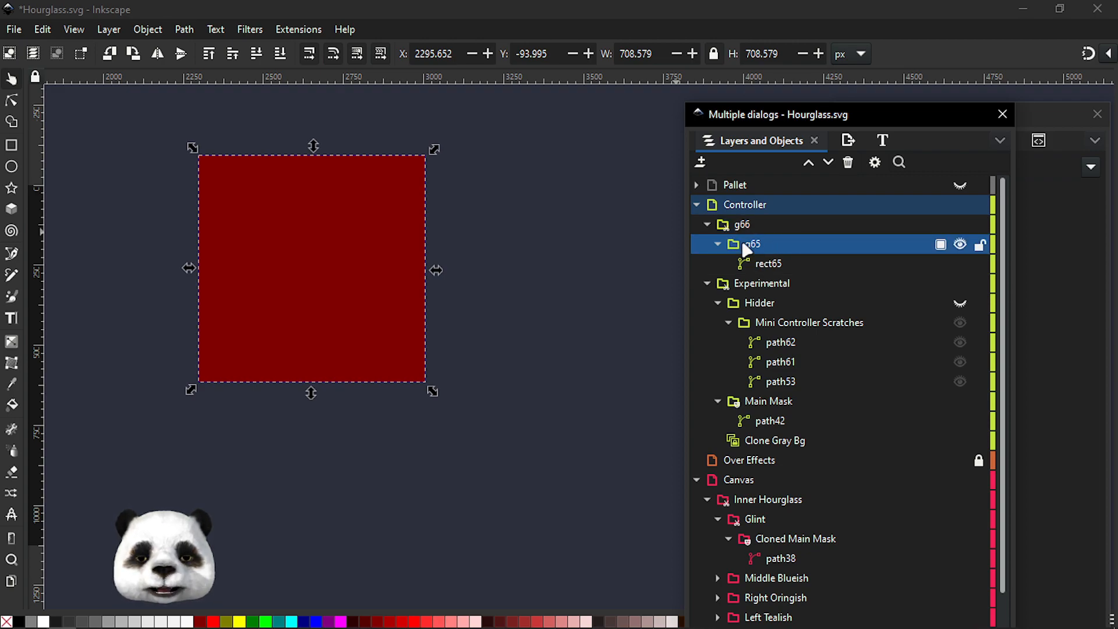
scroll(539, 275, "down", 2)
scroll(532, 294, "down", 1)
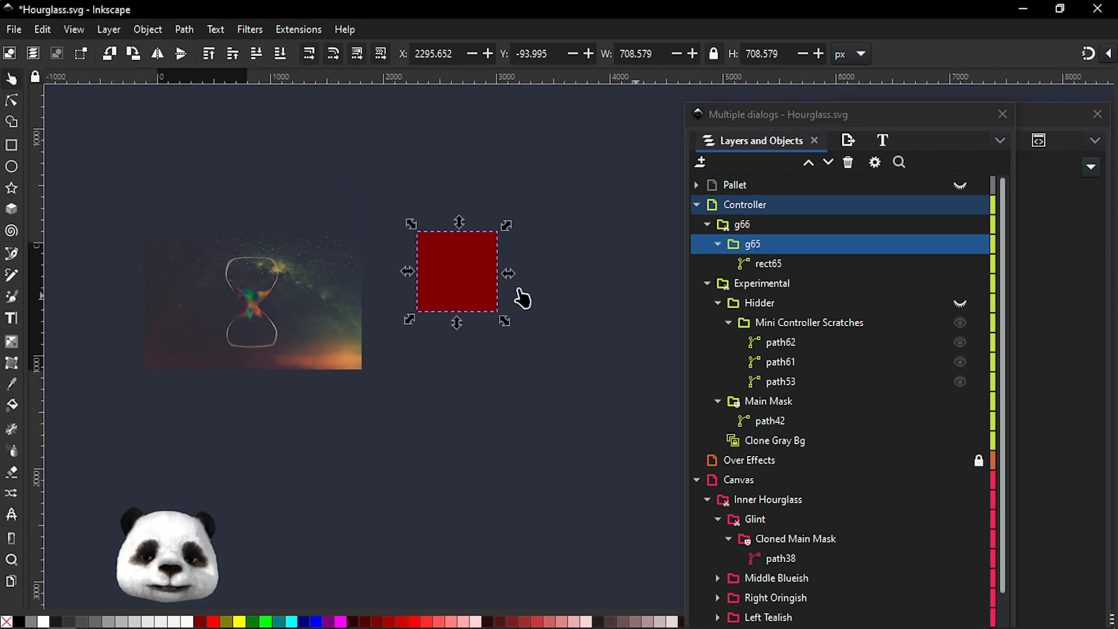
Draw a new square to the right of the existing dark red square
scroll(460, 291, "right", 8)
left_click(12, 146)
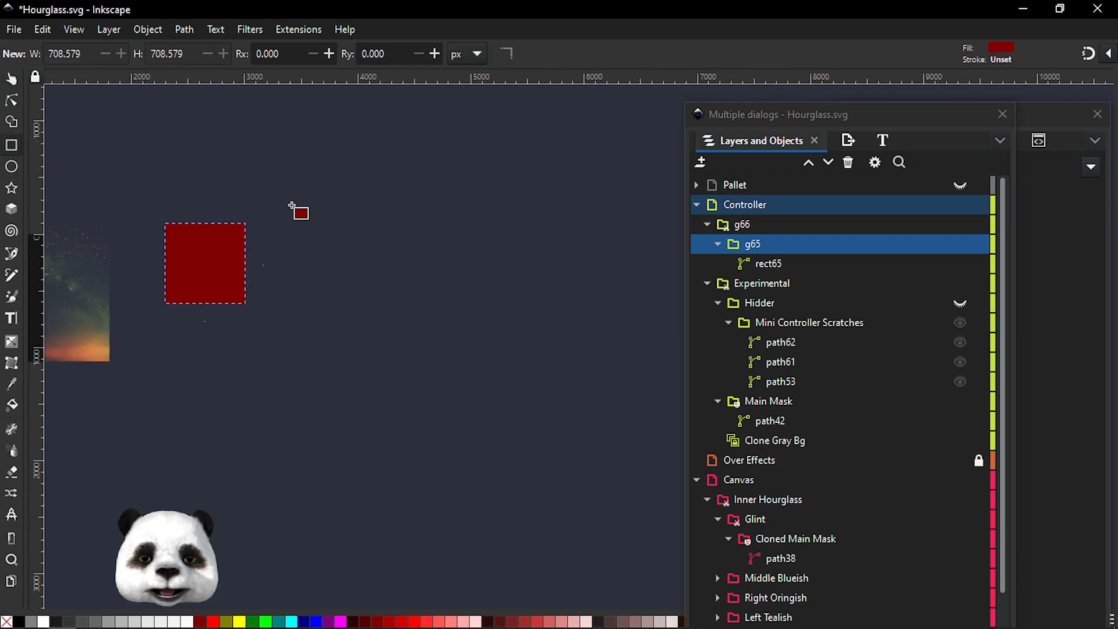
left_click_drag(337, 218, 426, 307)
Draw a circle overlapping the new square's lower right corner and fill it navy
left_click(16, 168)
left_click_drag(370, 265, 465, 351)
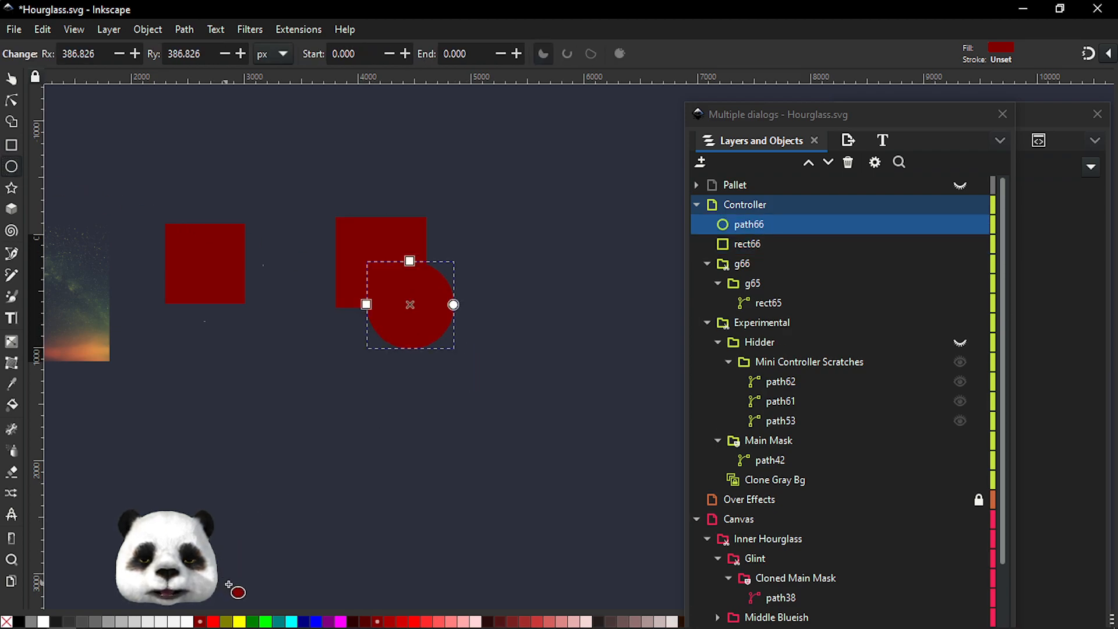
left_click(303, 622)
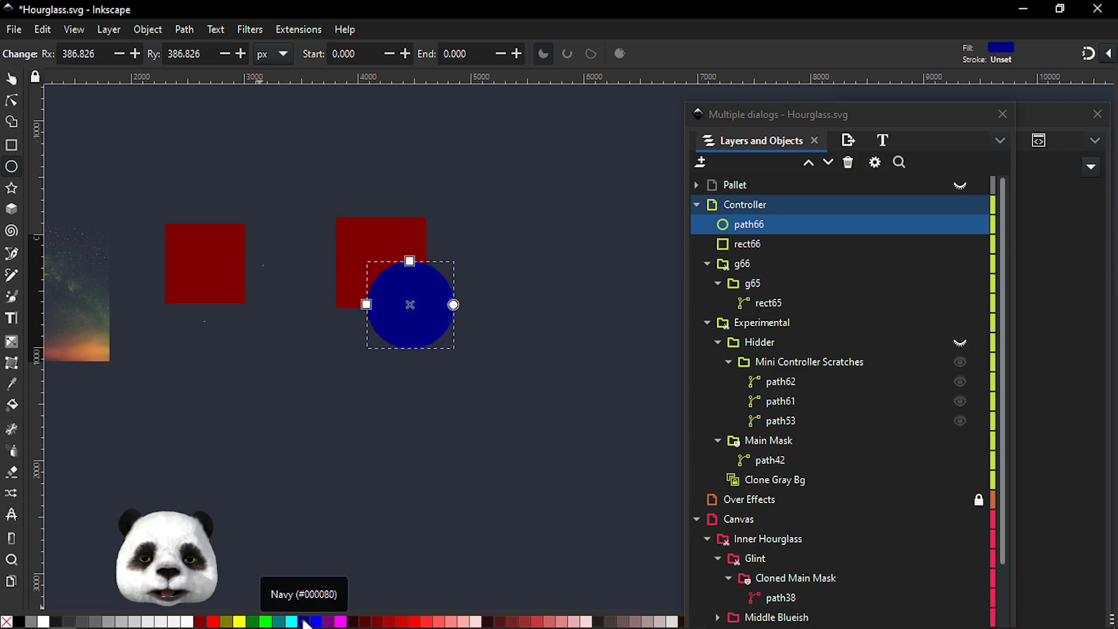
Select the circle together with the new square and apply Set Clip Group
left_click(11, 78)
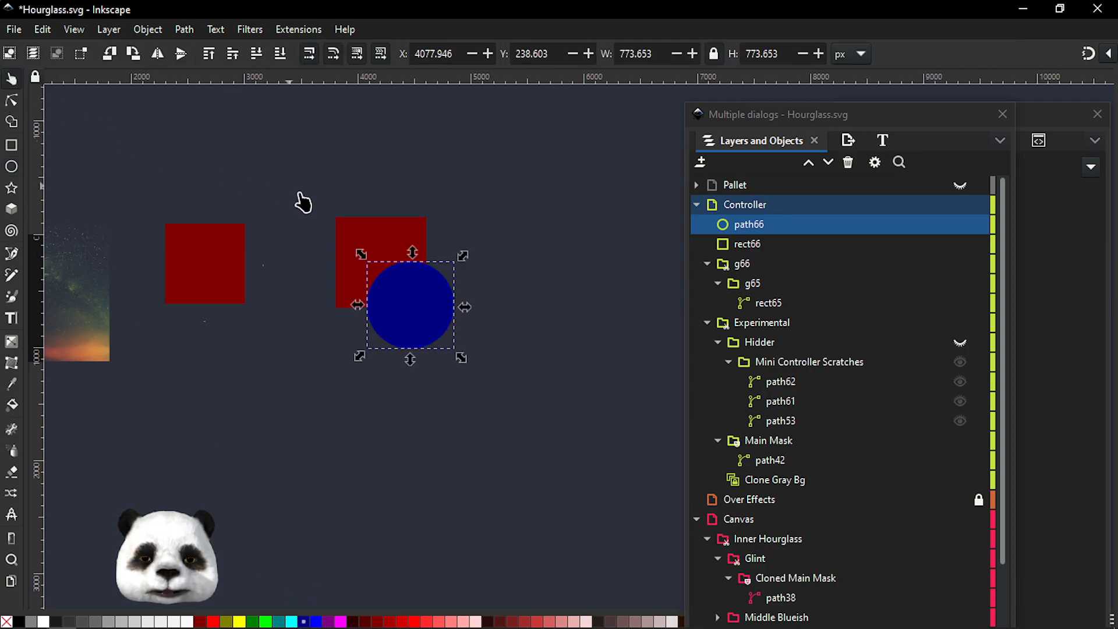
left_click(360, 238, "shift")
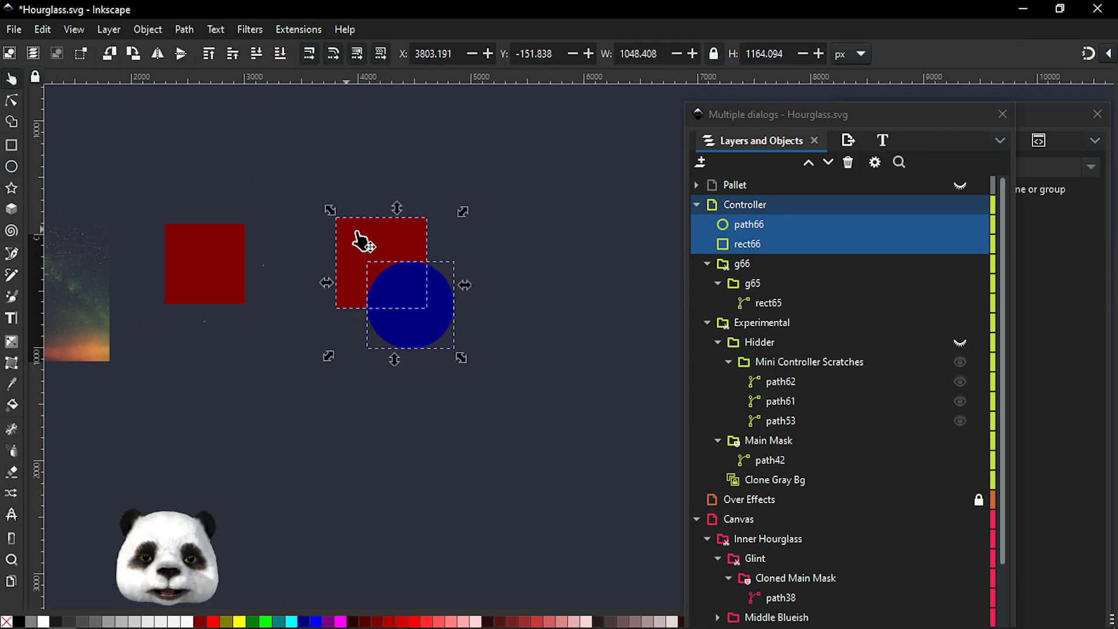
right_click(385, 256)
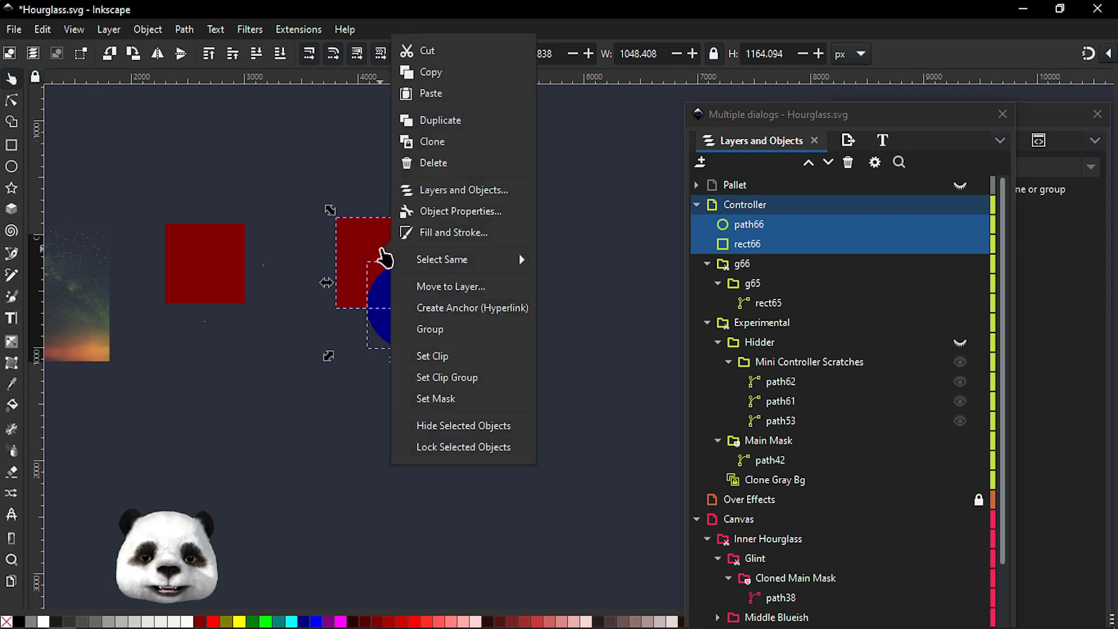
left_click(455, 383)
Expand the new clip group in the layers list to inspect its Clip contents, then collapse it
left_click(707, 224)
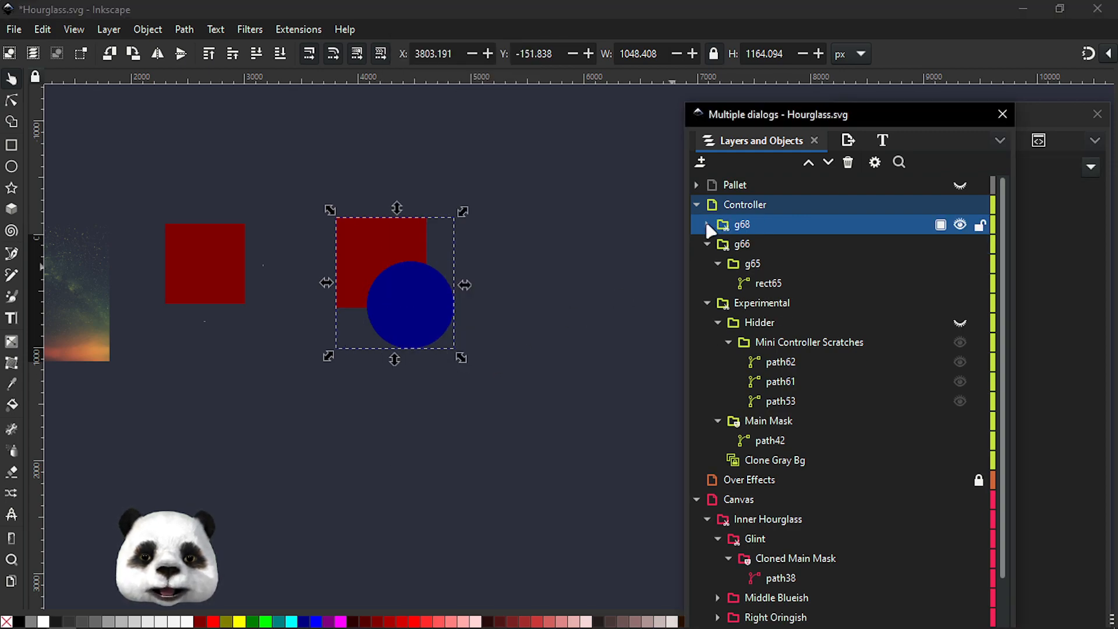
left_click(718, 244)
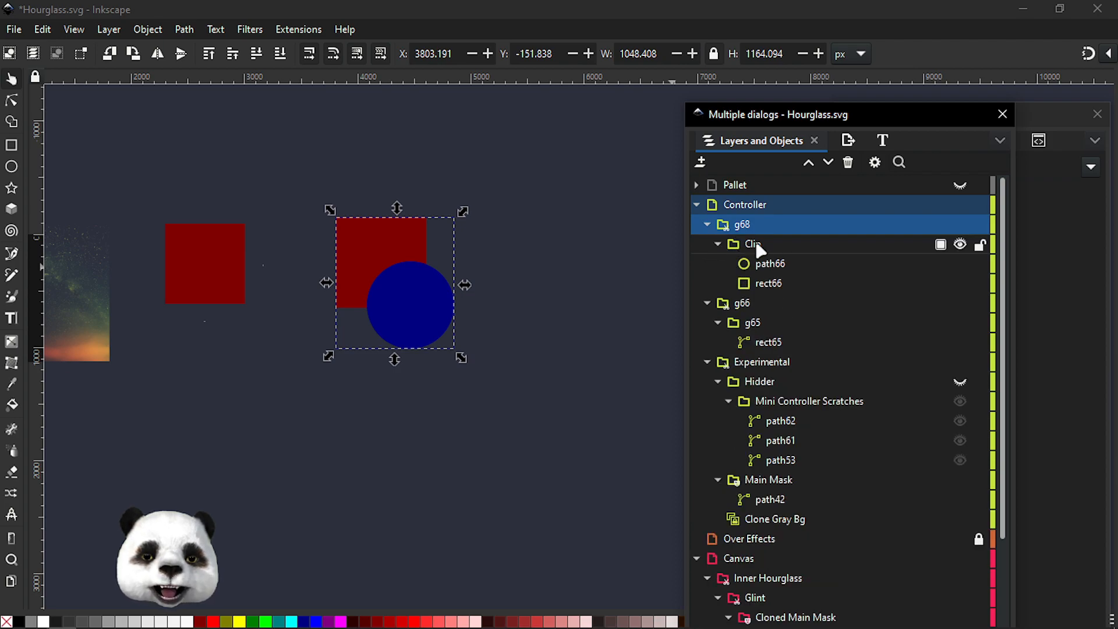
left_click(753, 247)
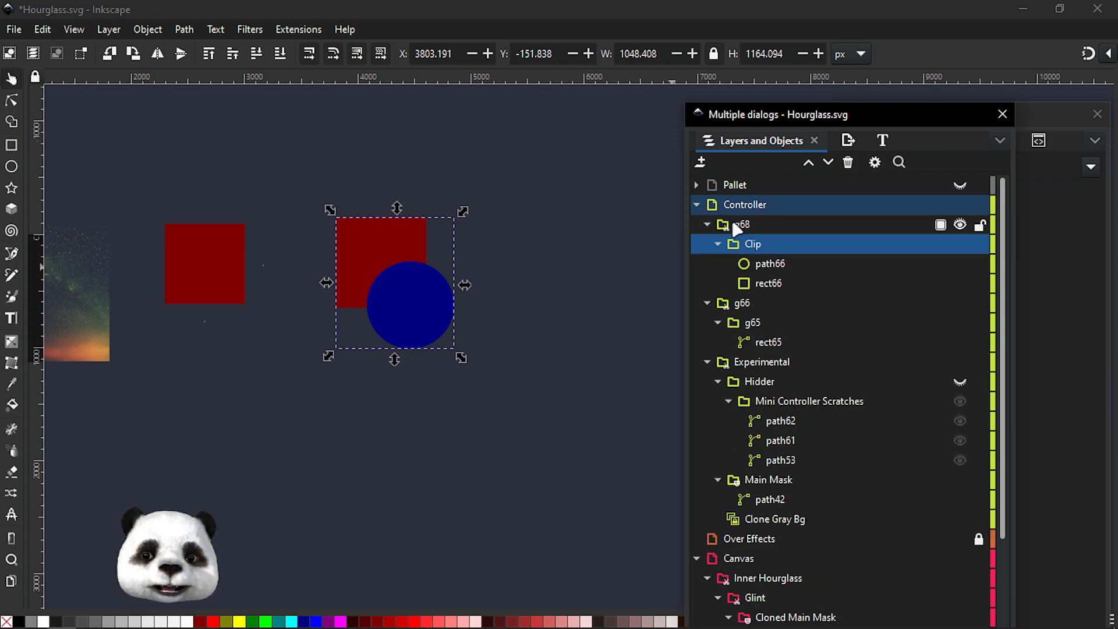
left_click(757, 265)
left_click(758, 285, "shift")
mouse_move(763, 267)
left_mouse_down()
mouse_move(763, 235)
mouse_move(775, 233)
mouse_move(784, 244)
mouse_move(764, 285)
left_mouse_up()
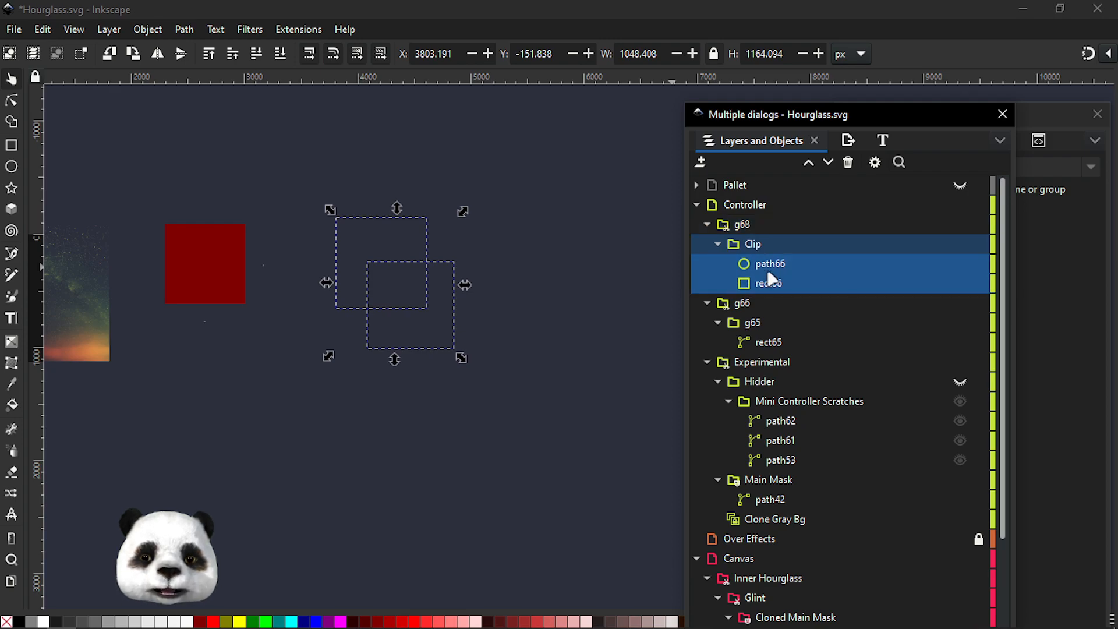
left_click(707, 225)
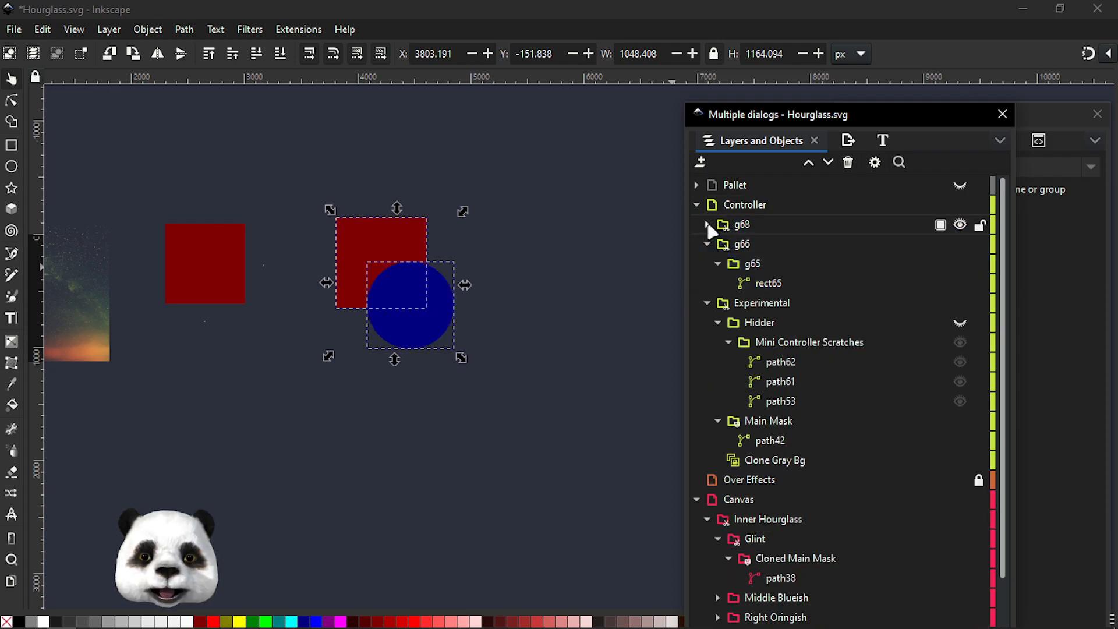
Zoom into the clipped square inside the earlier group and drag its top-right node up and outward
left_click(754, 265)
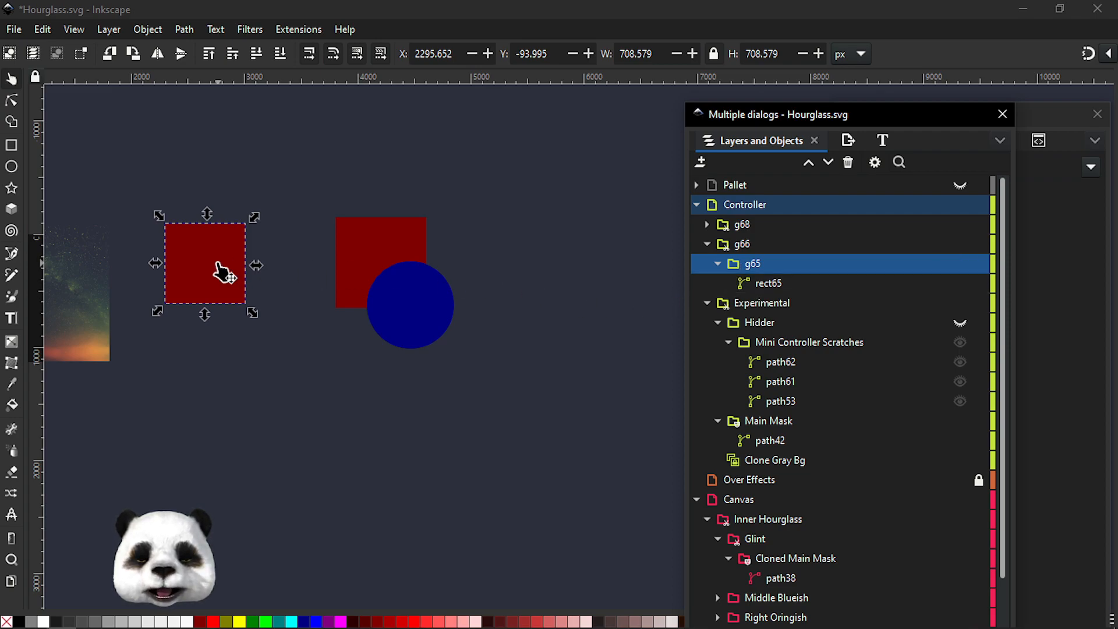
scroll(137, 278, "up", 3)
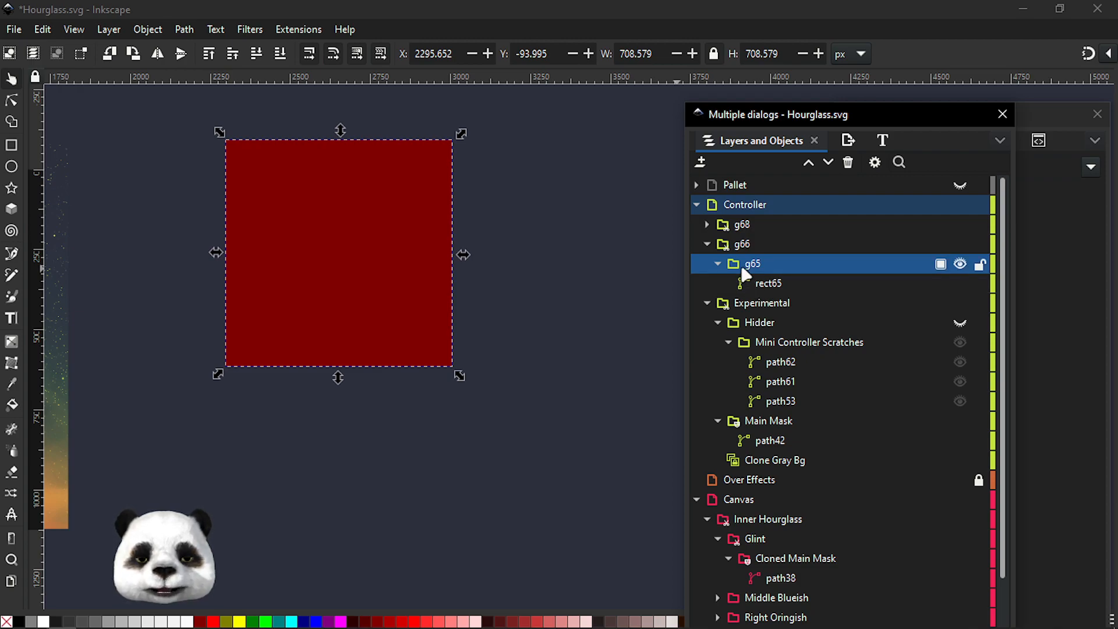
left_click(756, 285)
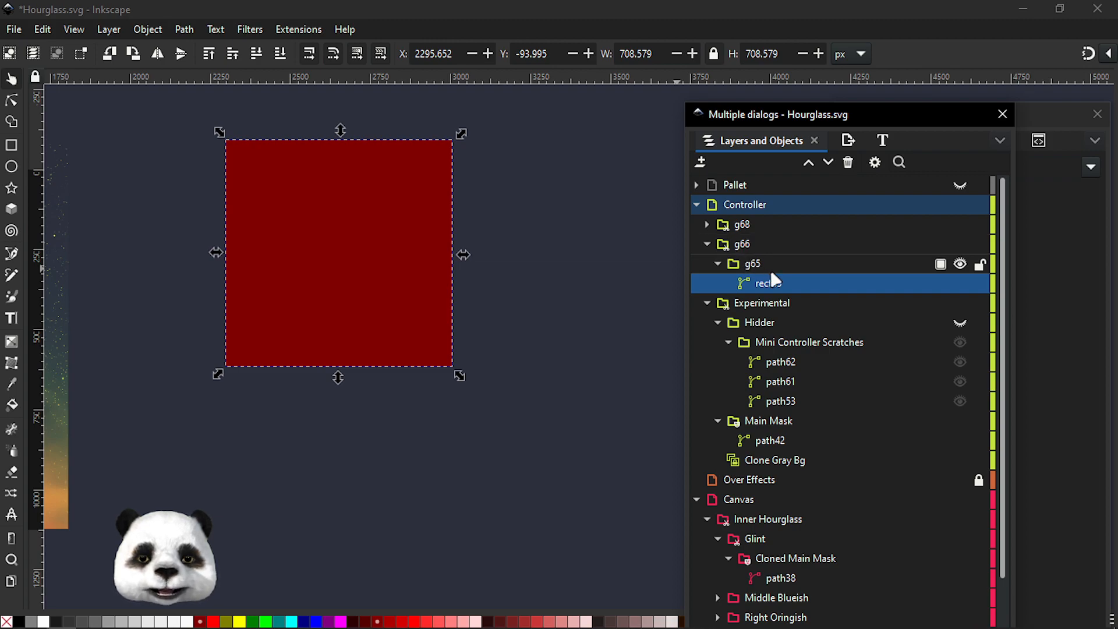
left_click(8, 98)
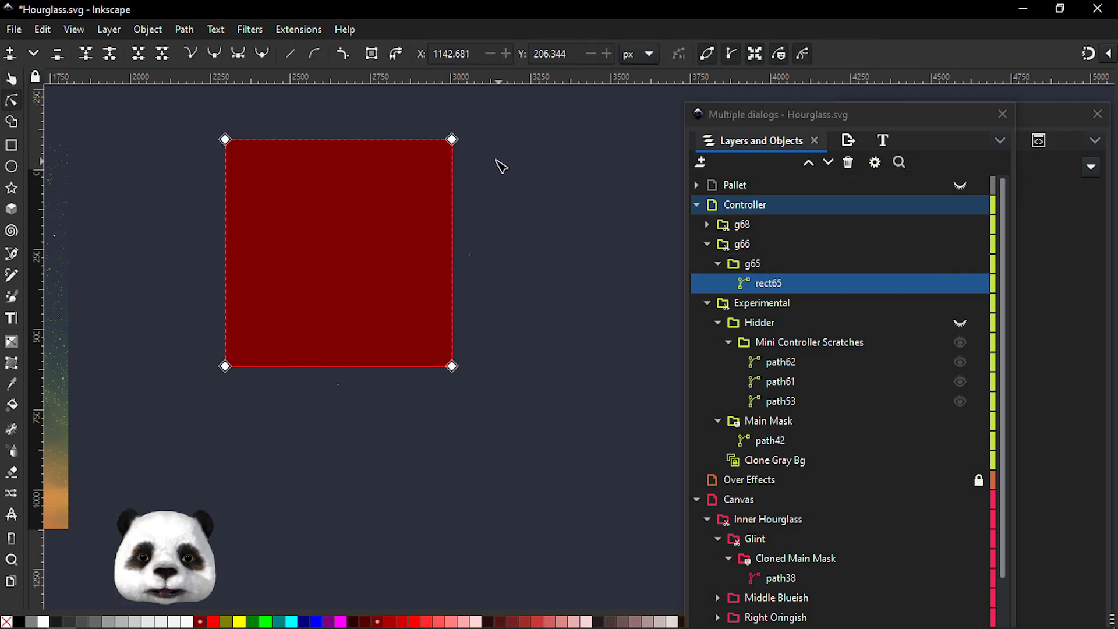
left_click_drag(453, 140, 510, 106)
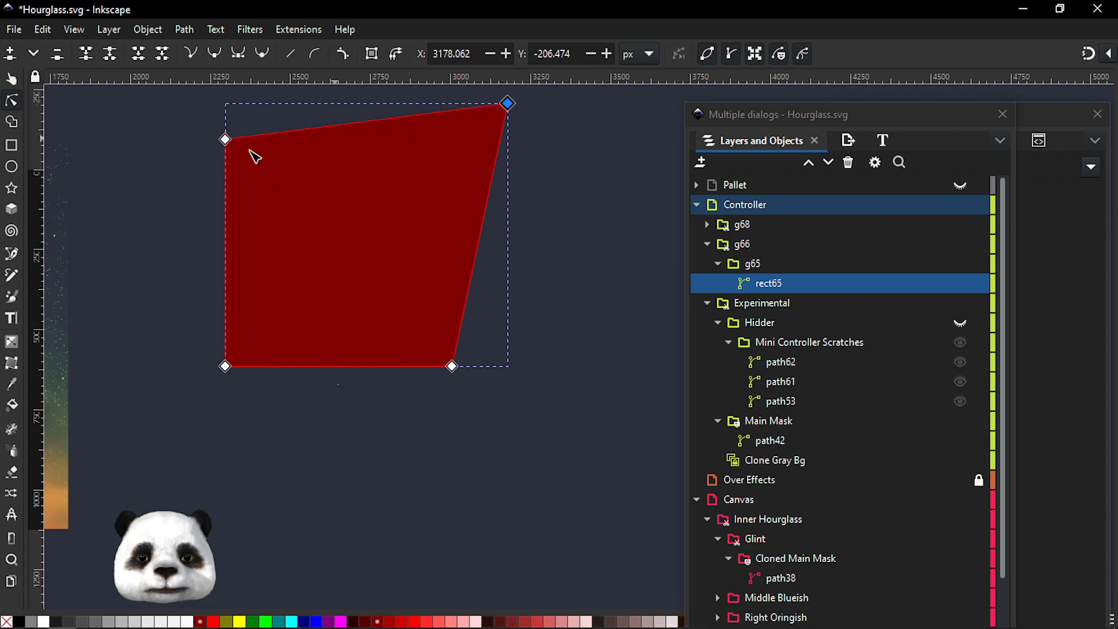
Draw a navy circle over the quadrilateral's upper left and place it inside the same inner group
left_click(11, 166)
mouse_move(298, 159)
left_mouse_down()
mouse_move(281, 144)
mouse_move(401, 257)
left_mouse_up()
left_click(742, 229)
left_click_drag(742, 230, 784, 291)
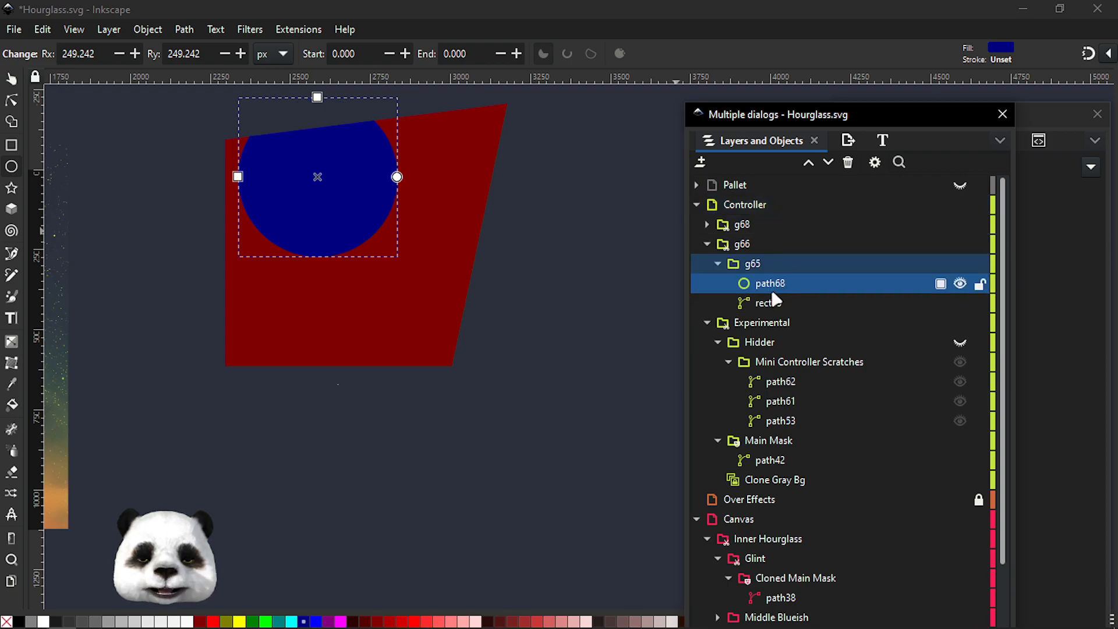
Select the quadrilateral path and nudge its top-right node slightly downward
left_click(777, 303)
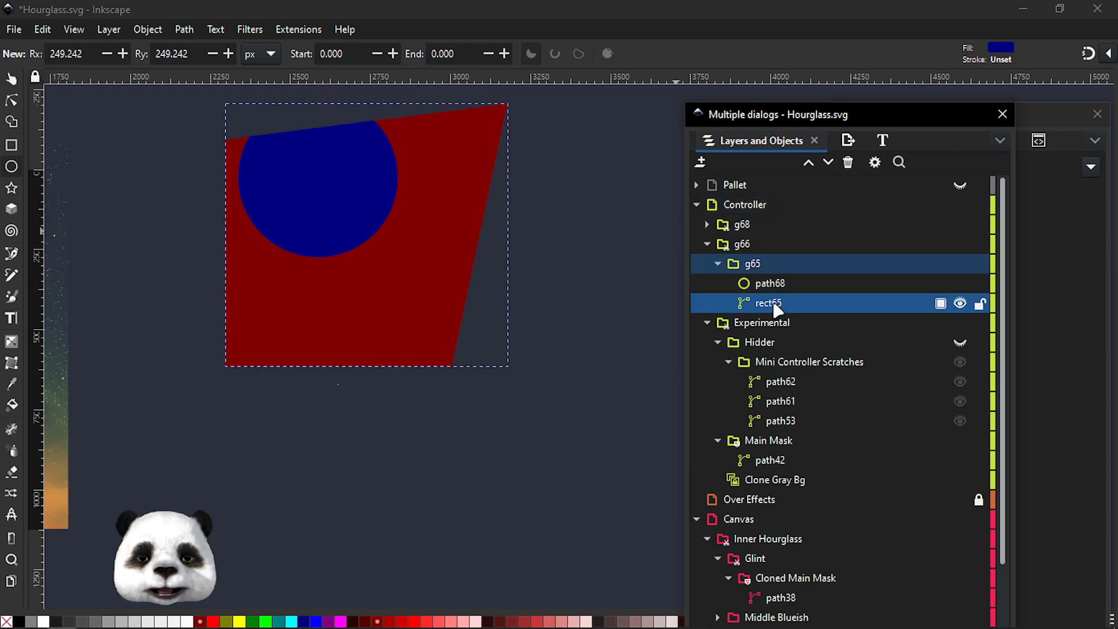
left_click(13, 102)
left_click_drag(507, 106, 512, 129)
Move the circle and quadrilateral up into the outer group and delete the emptied inner group
left_click_drag(770, 283, 791, 250)
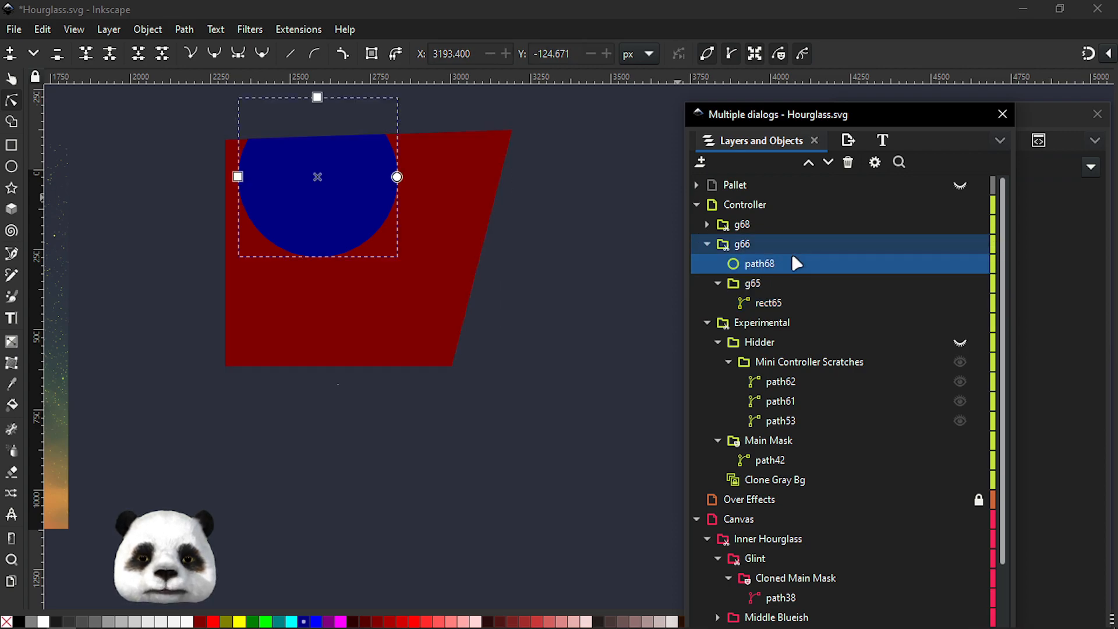
left_click_drag(772, 306, 793, 273)
left_click(757, 297)
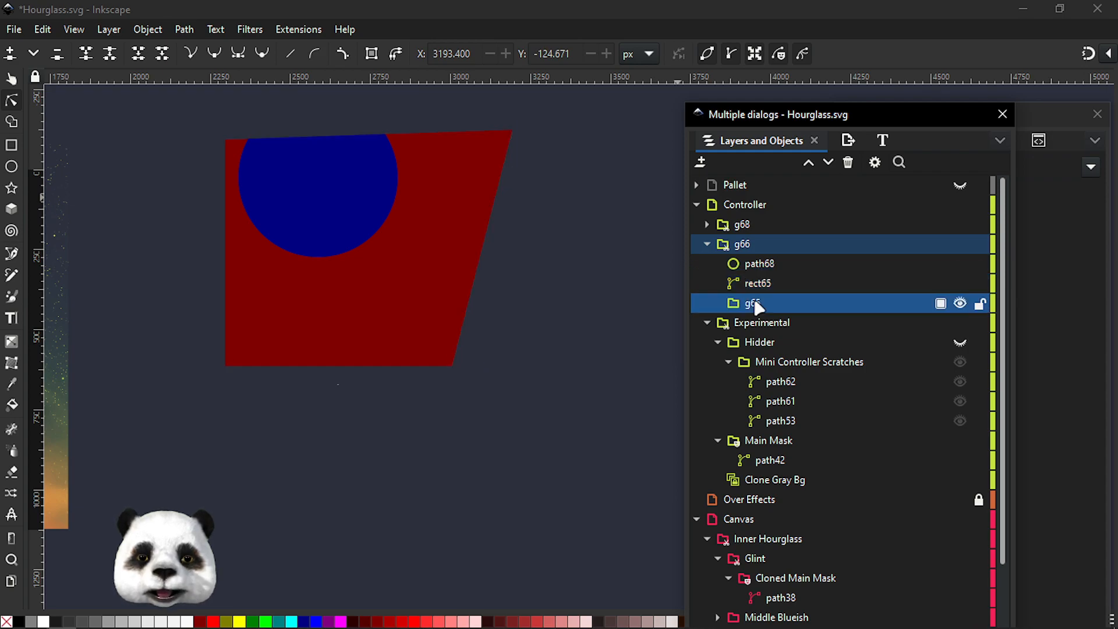
key("Delete")
Drag the quadrilateral's top-right node down and then inward along the right side
left_click(749, 285)
left_click_drag(512, 131, 563, 208)
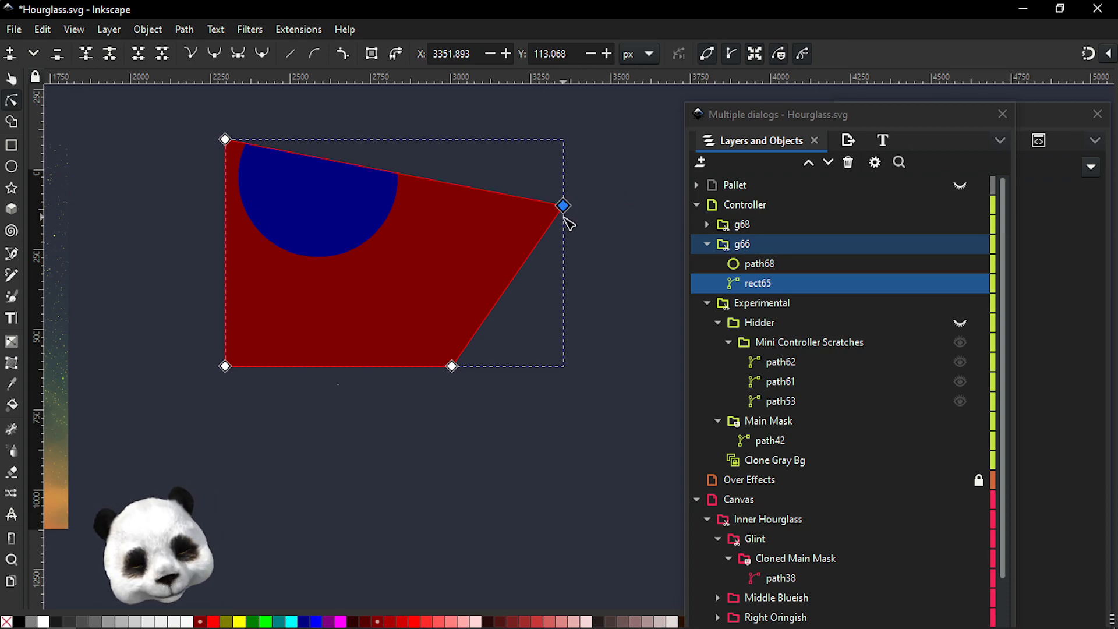
scroll(570, 227, "down", 5)
scroll(599, 234, "up", 5)
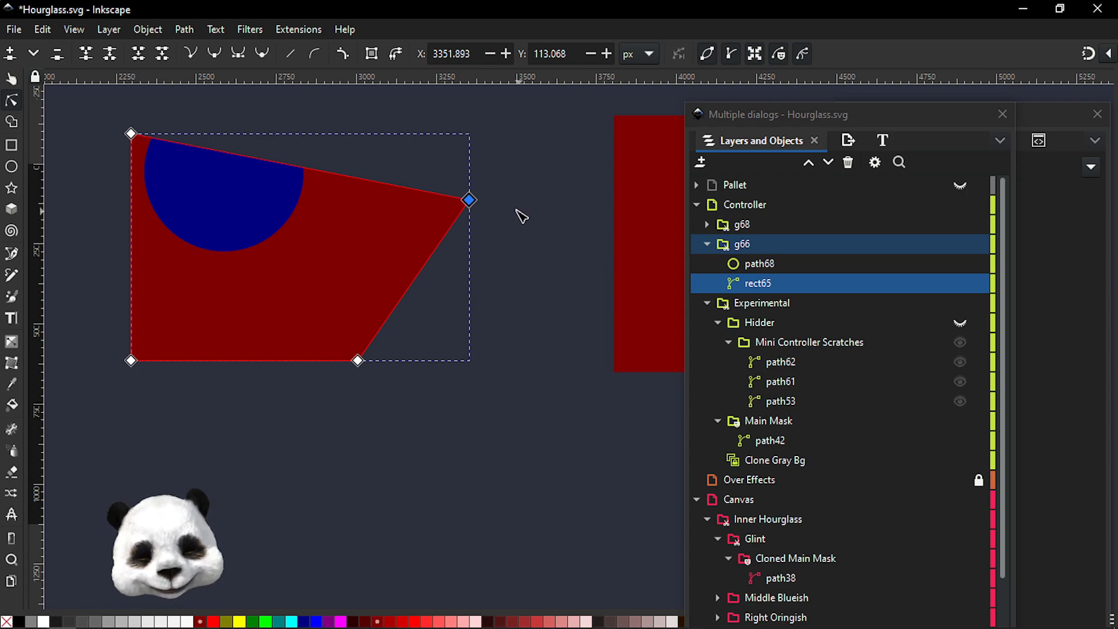
left_click_drag(476, 201, 416, 262)
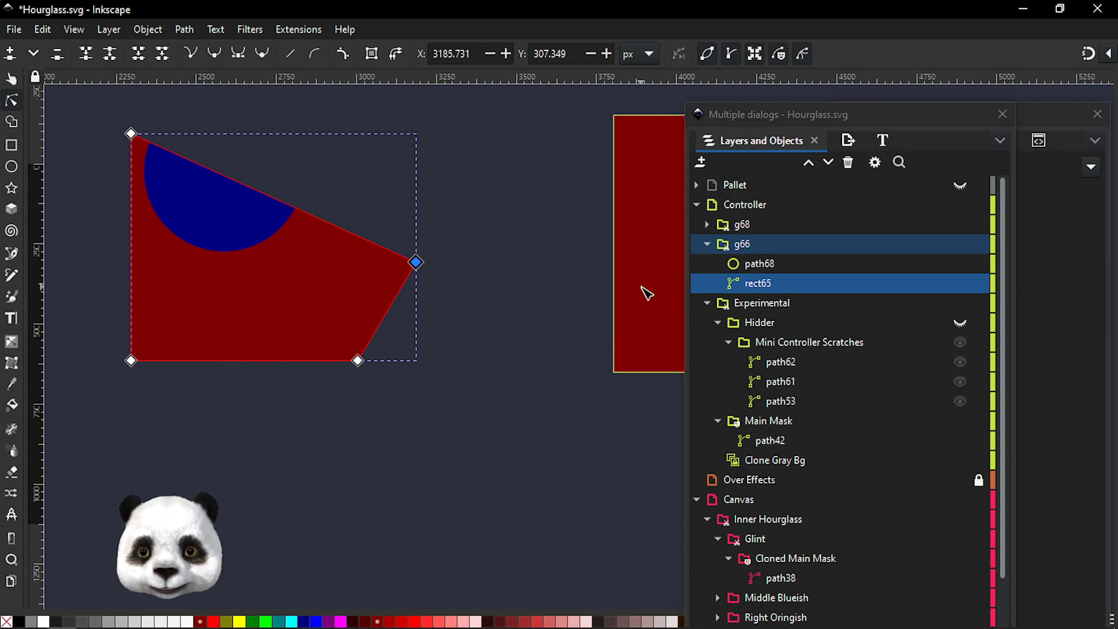
Select the outer group, then reselect the quadrilateral and drag its right node back up to the upper-right corner
left_click(751, 247)
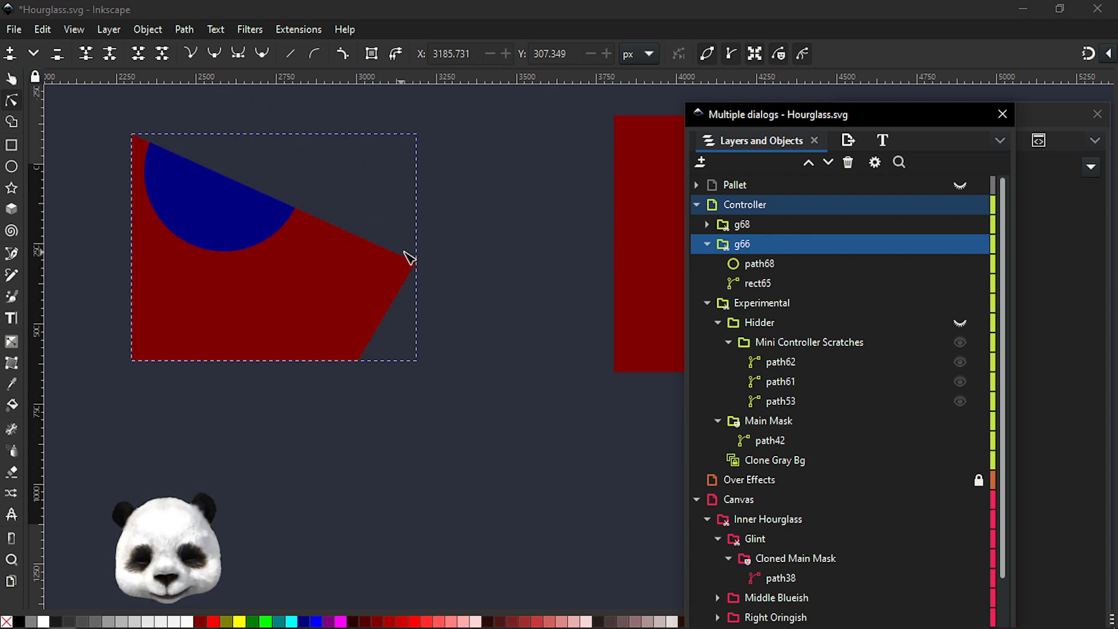
left_click(778, 284)
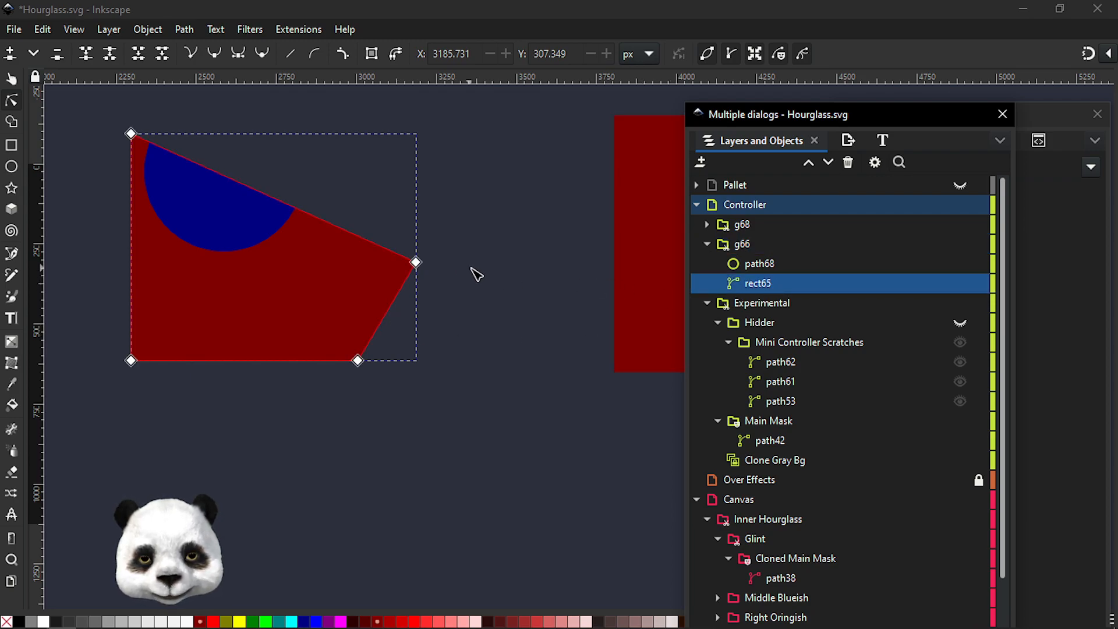
left_click(415, 263)
left_click_drag(415, 262, 456, 274)
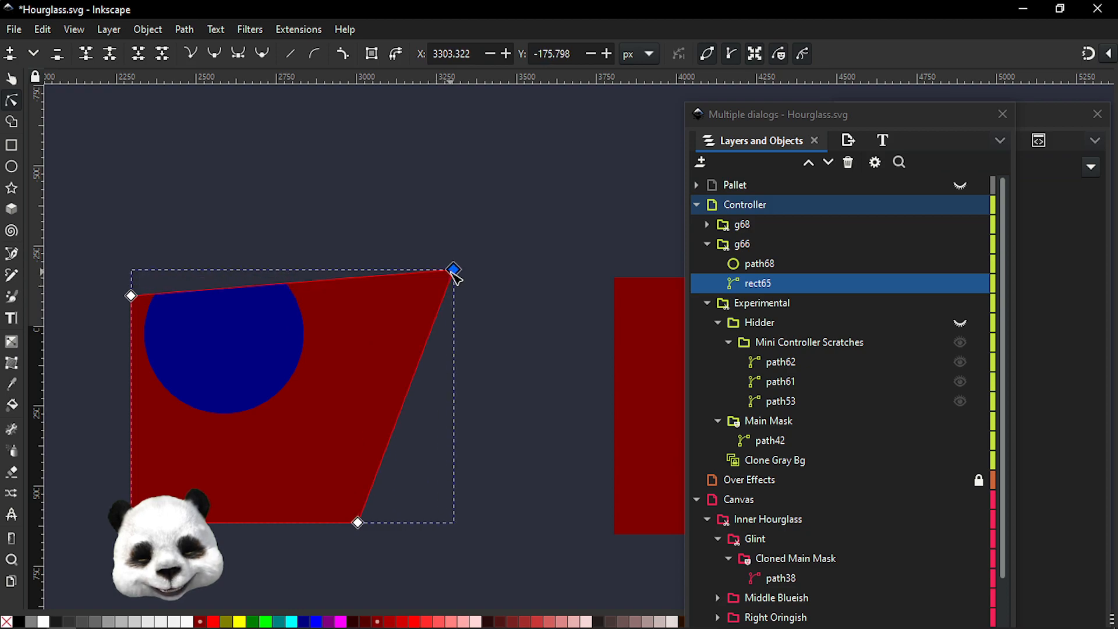
left_click(479, 283)
Zoom and pan around the hourglass artwork to examine the effect of the Controller shapes
scroll(484, 282, "down", 4, "ctrl")
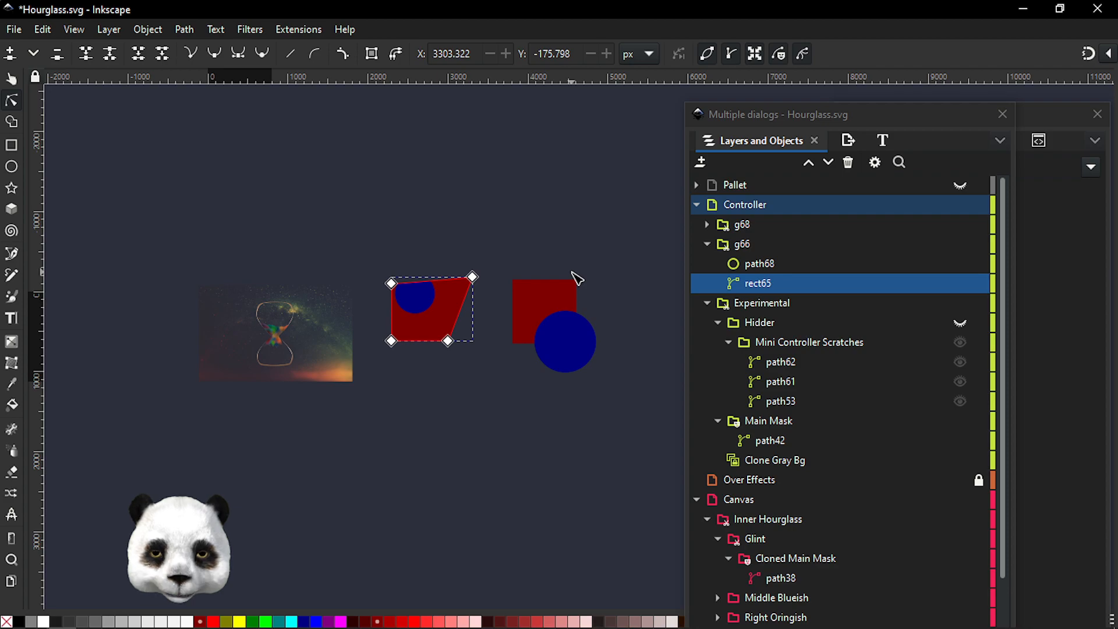
scroll(449, 292, "up", 4)
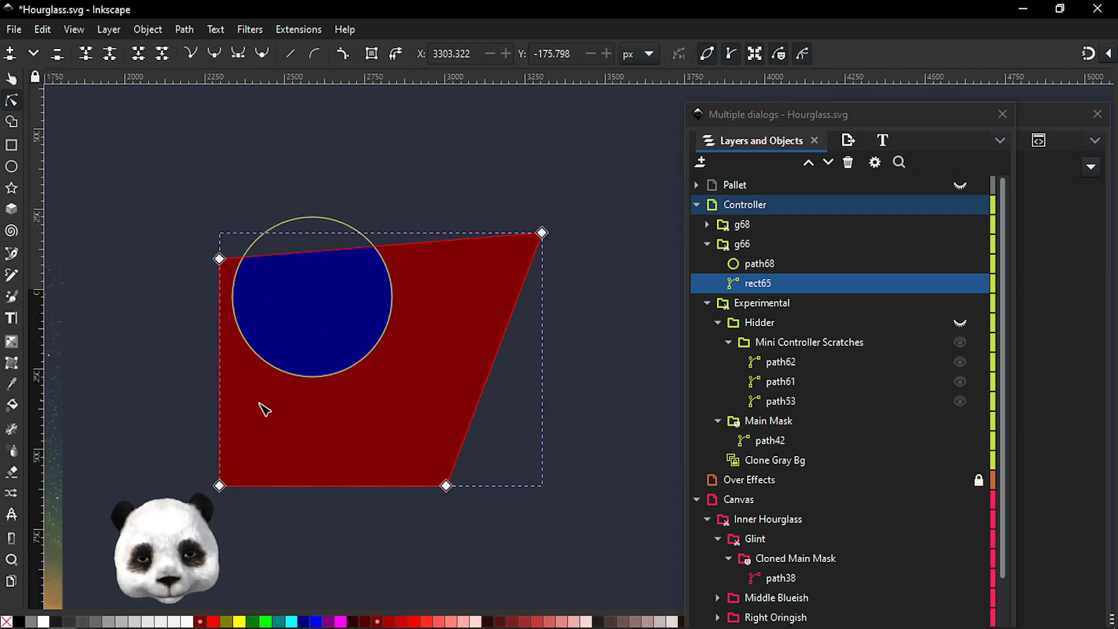
left_click_drag(319, 468, 514, 396)
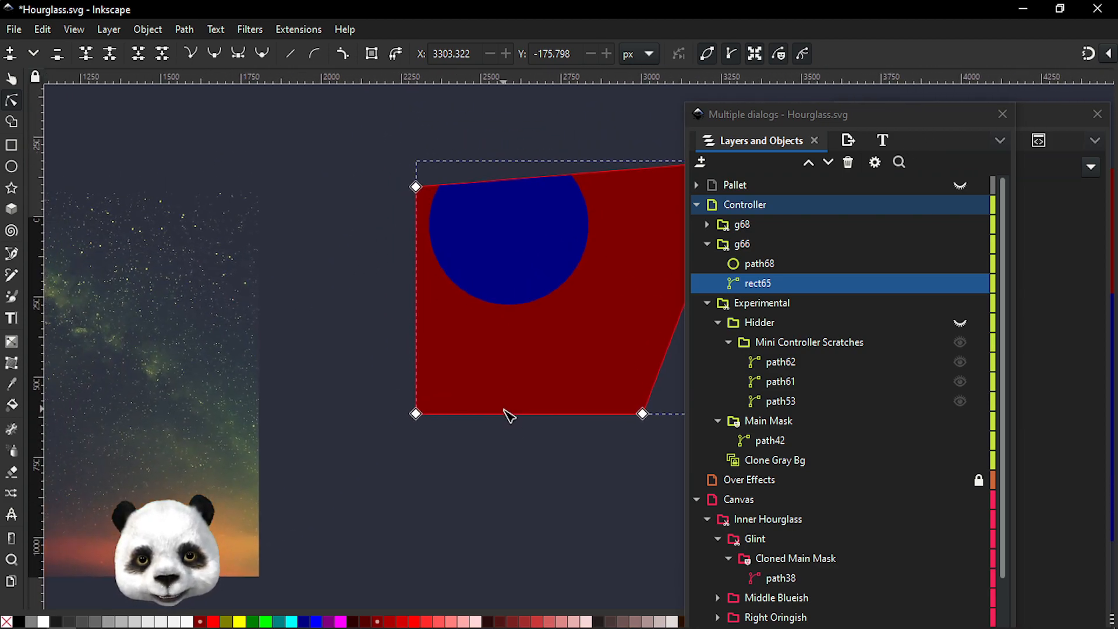
scroll(341, 412, "down", 1)
left_click_drag(319, 395, 608, 399)
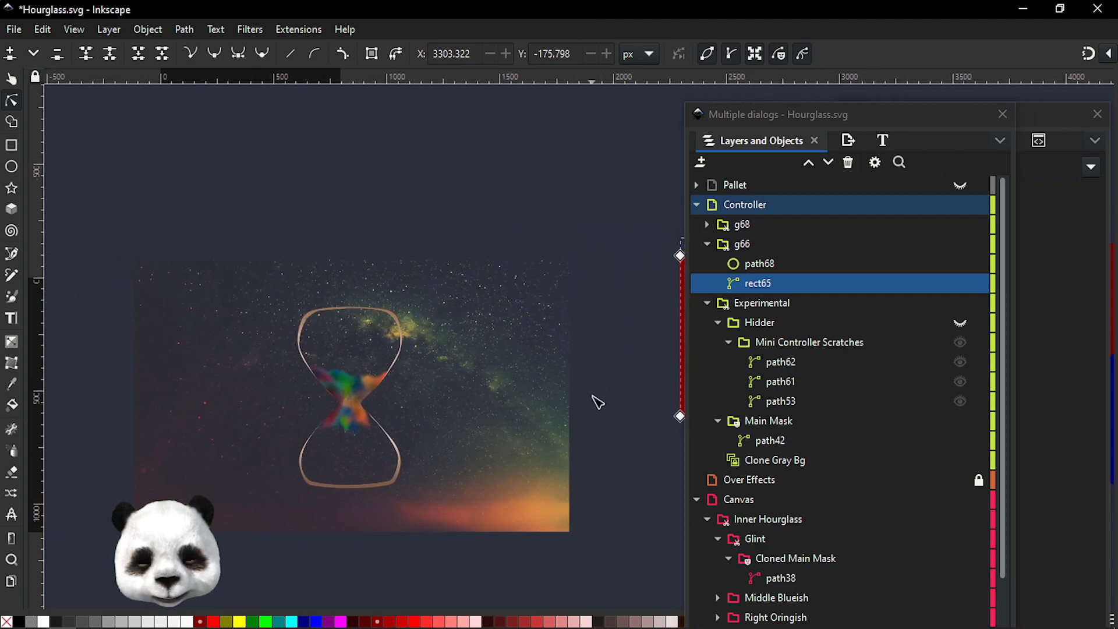
scroll(596, 410, "up", 1)
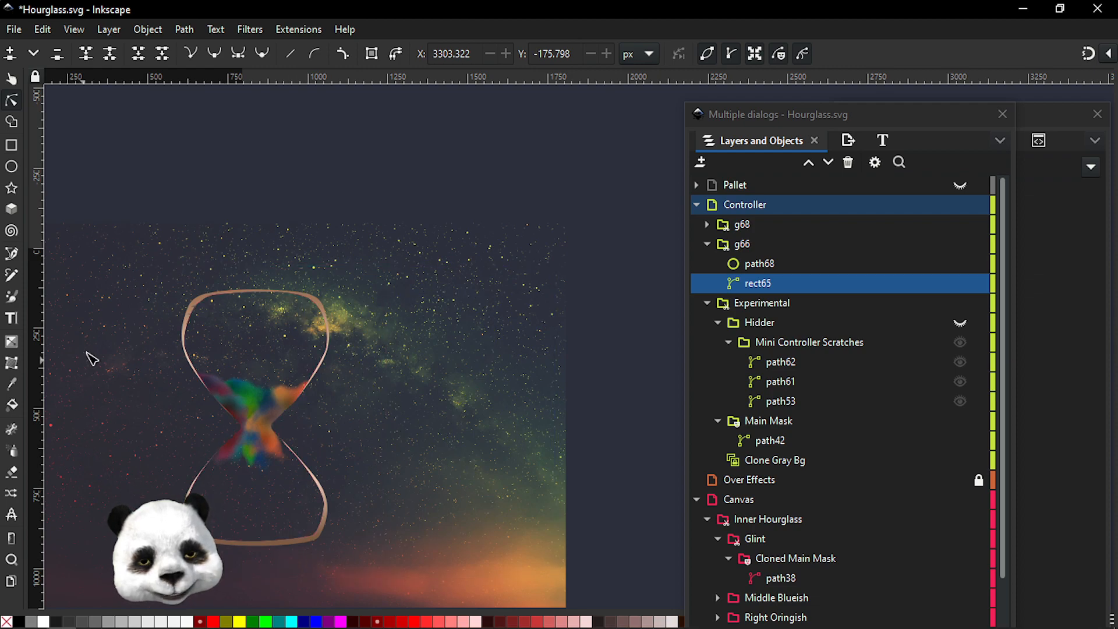
scroll(153, 295, "up", 4)
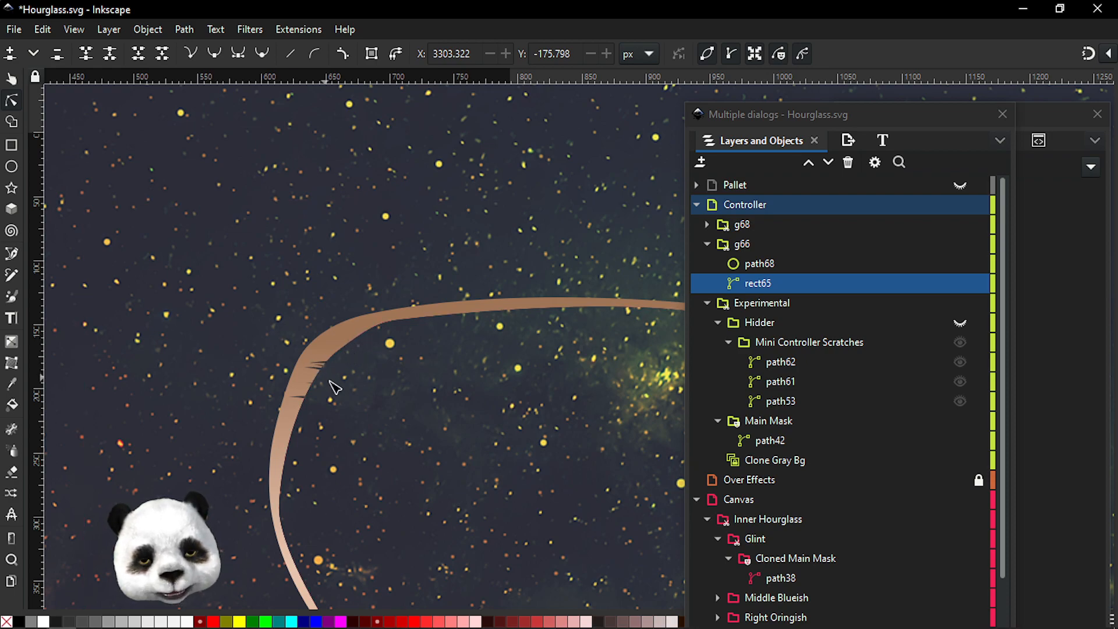
scroll(358, 411, "down", 5)
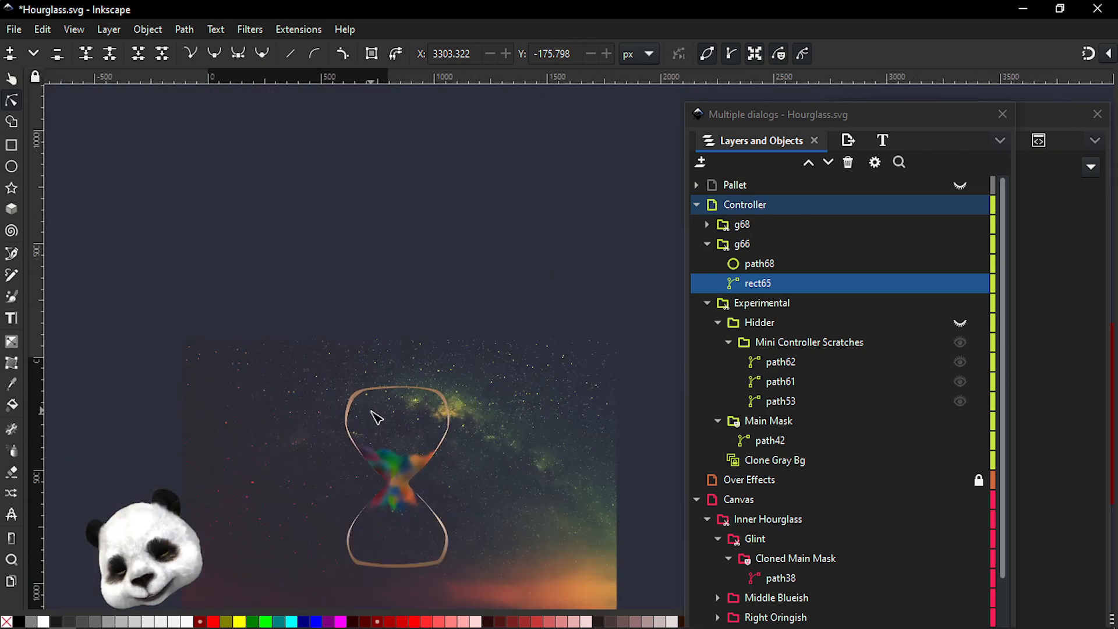
scroll(410, 431, "up", 5)
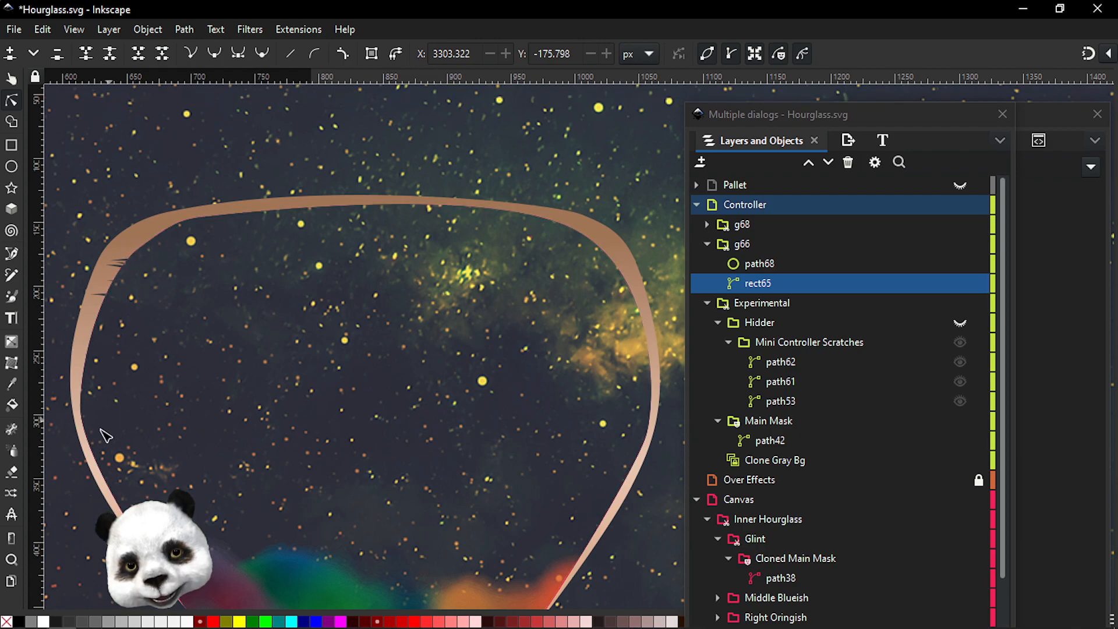
scroll(399, 249, "down", 2)
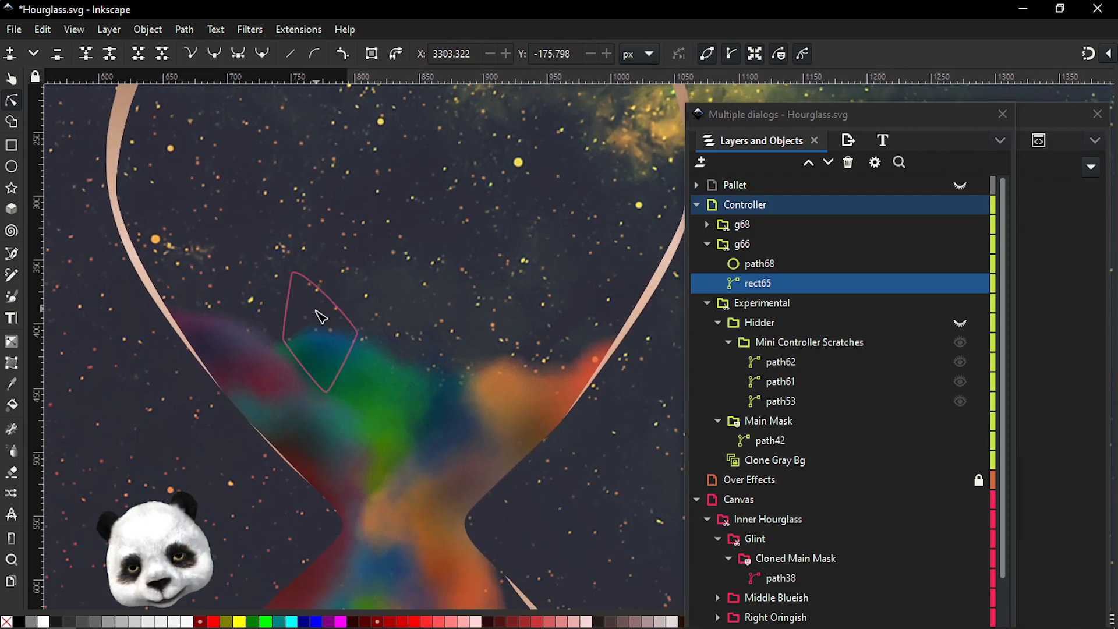
Select both experimental shape groups, g68 and g66, in the Controller layer and delete them
scroll(423, 449, "down", 2)
left_click_drag(501, 522, 256, 506)
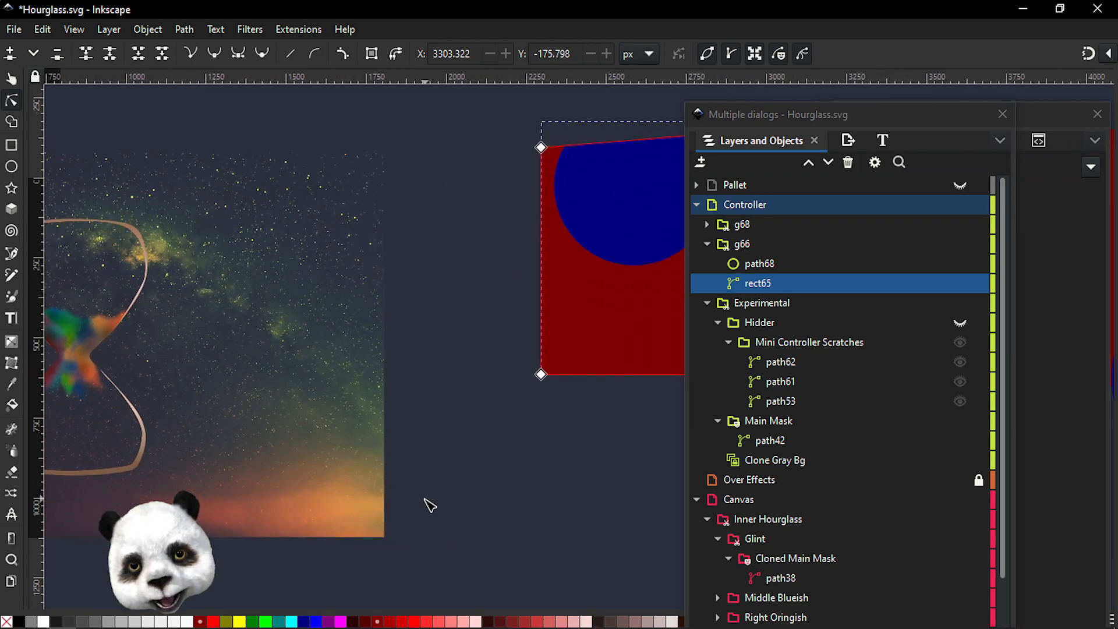
scroll(426, 507, "down", 2)
left_click_drag(449, 518, 524, 469)
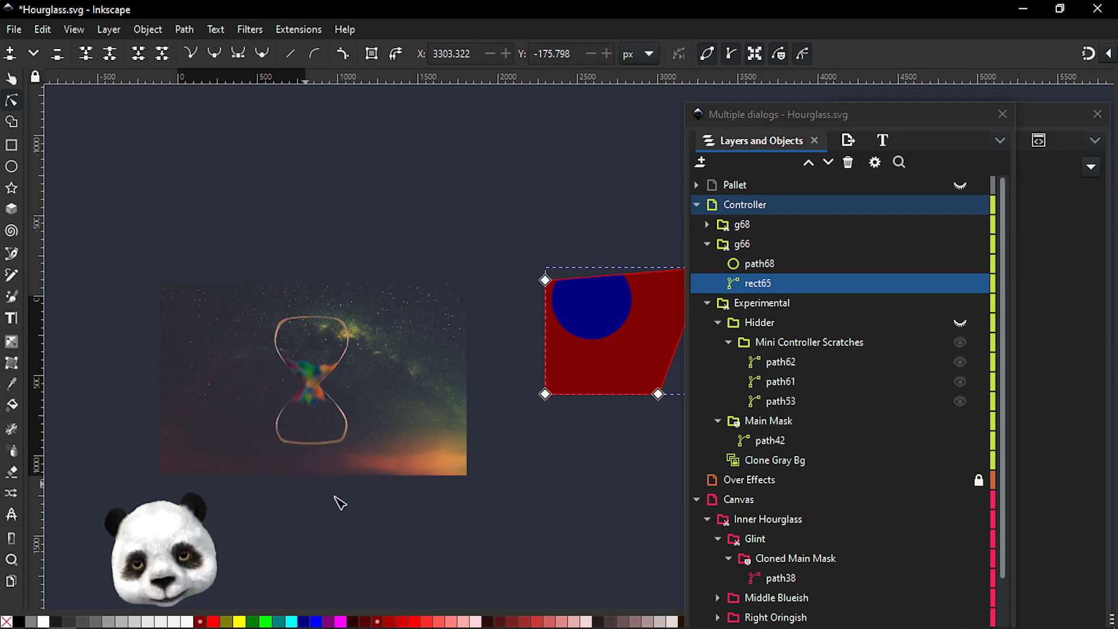
left_click_drag(591, 522, 369, 569)
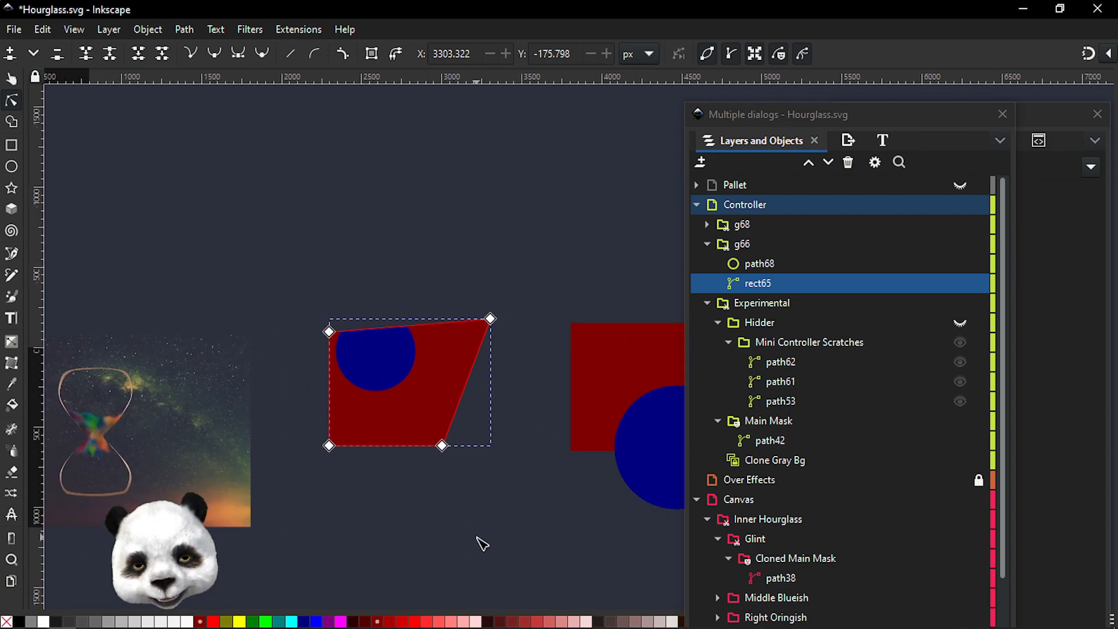
left_click_drag(479, 542, 334, 520)
scroll(305, 523, "down", 2)
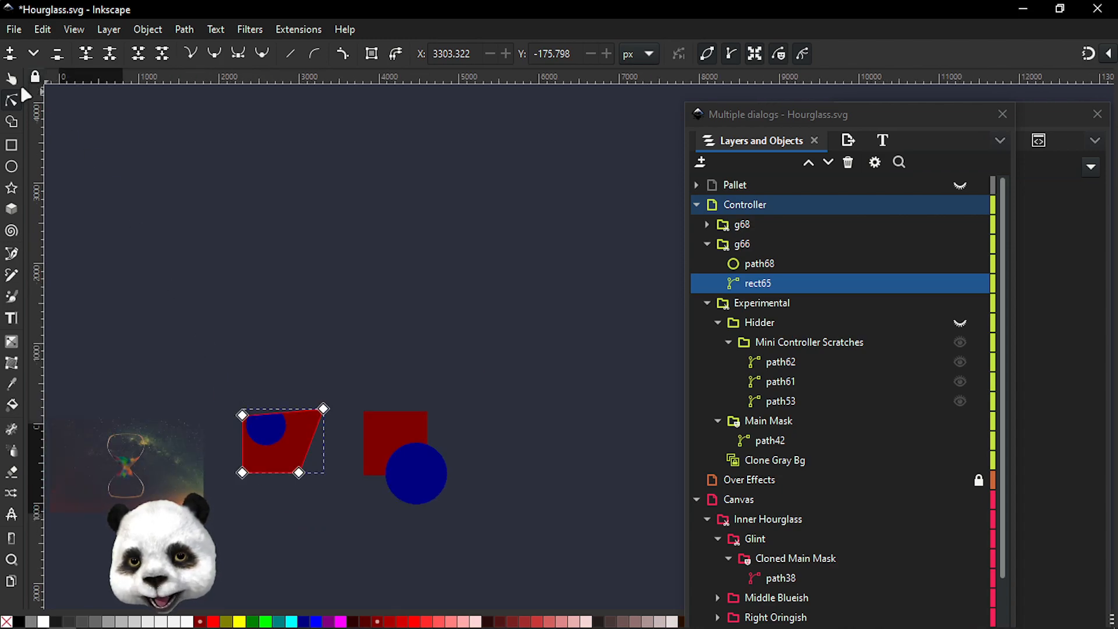
left_click(12, 80)
left_click_drag(233, 342, 505, 575)
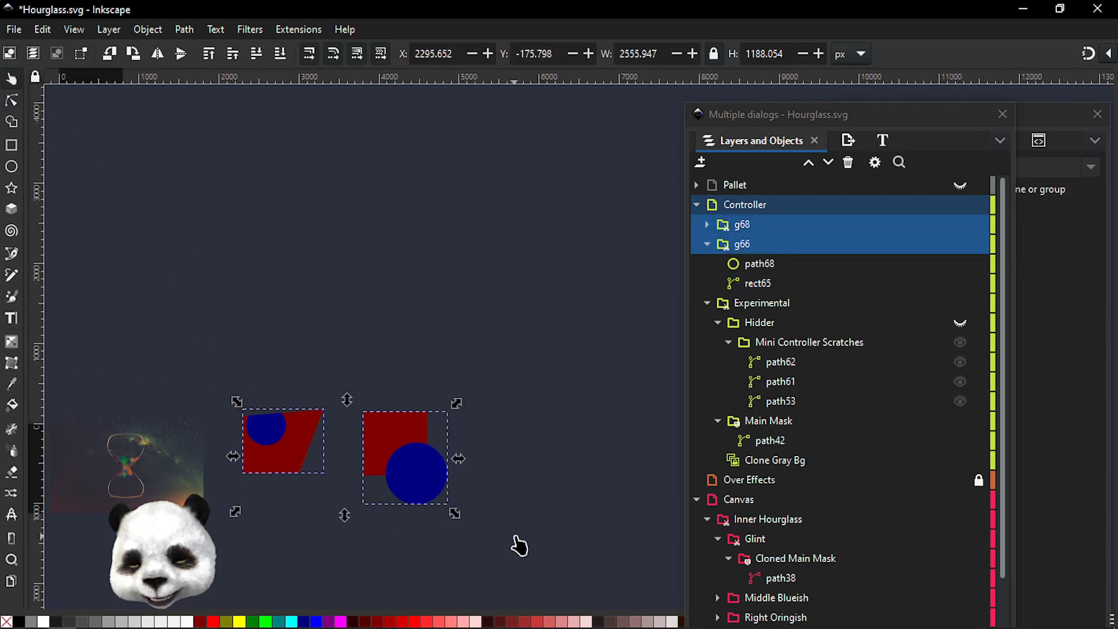
key("Delete")
Zoom back in on the hourglass artwork to examine it without the experimental shapes
left_click_drag(269, 490, 679, 449)
scroll(419, 391, "up", 1)
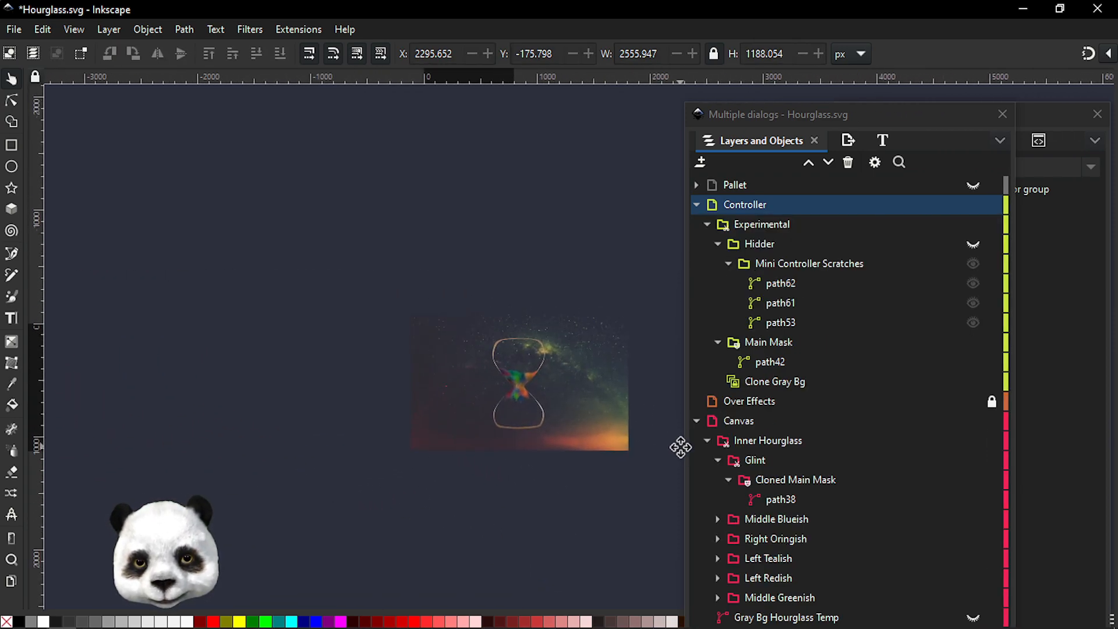
scroll(647, 414, "up", 2)
scroll(647, 414, "up", 1)
left_click_drag(444, 365, 569, 417)
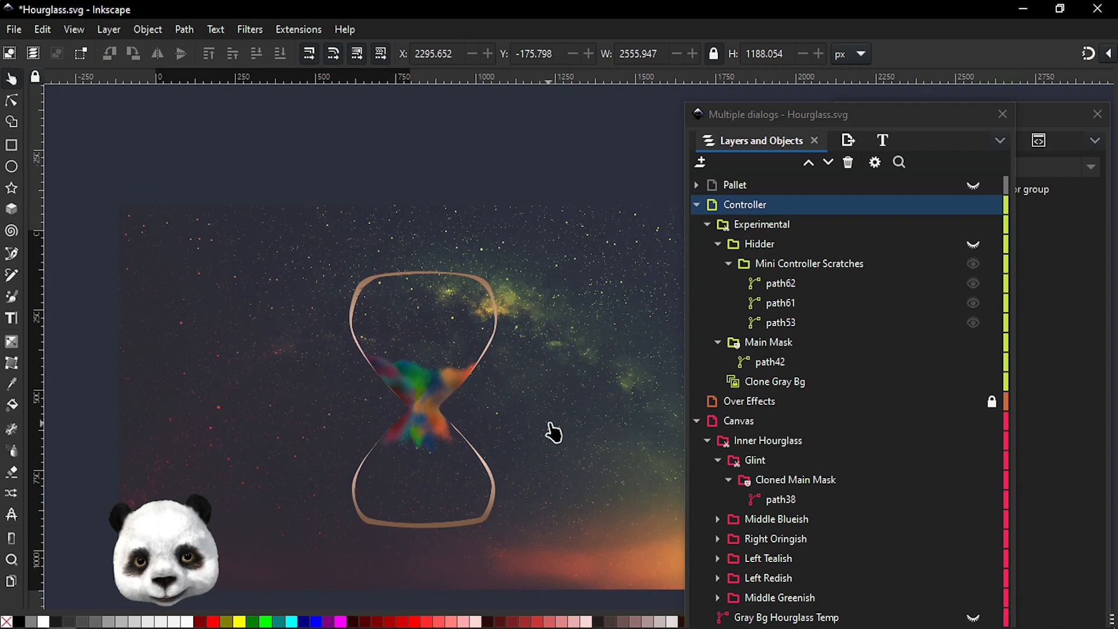